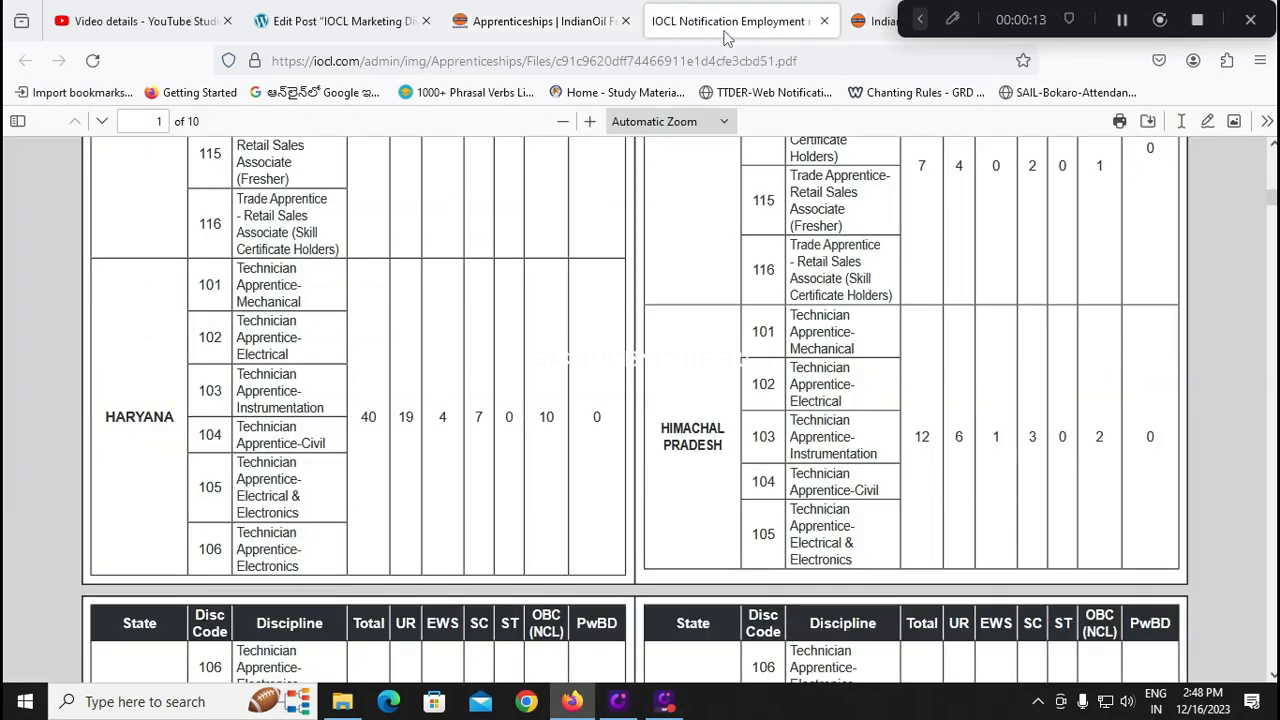
Scroll through the notification PDF's state-wise vacancy tables, with a brief look at the ioclmd.in portal
left_click(860, 22)
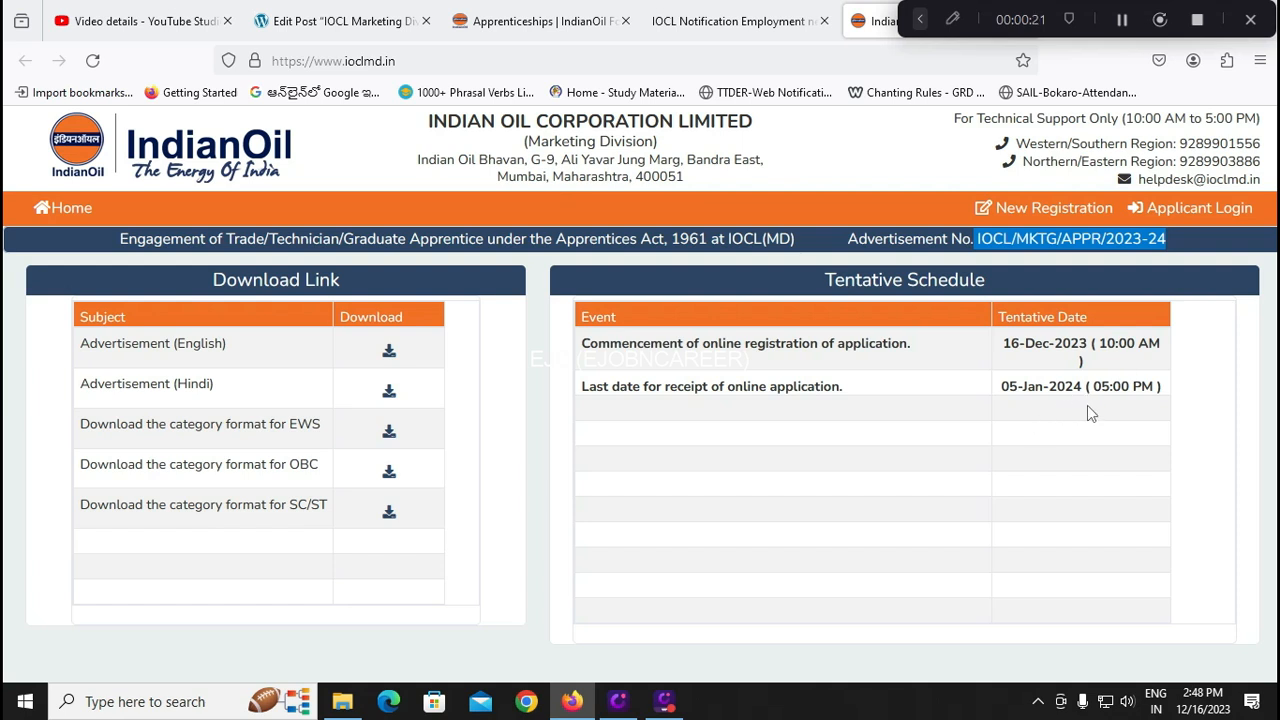
left_click(740, 30)
scroll(800, 297, "up", 10)
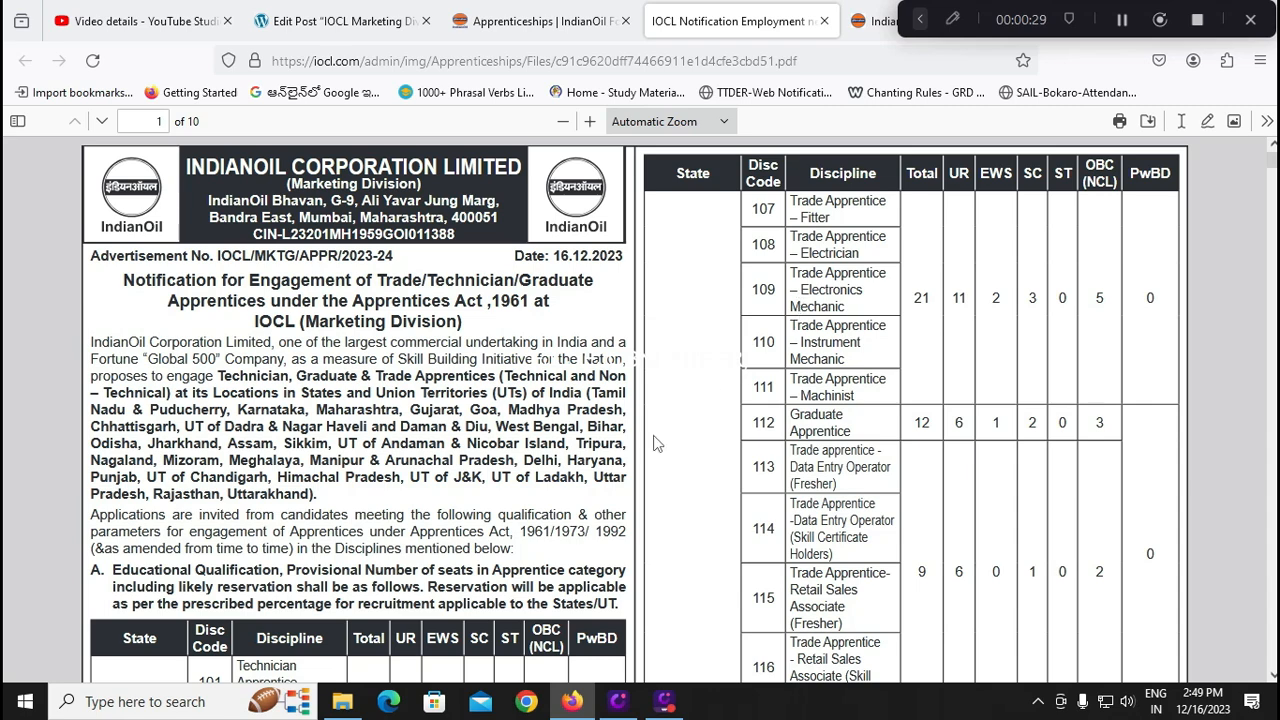
scroll(632, 453, "down", 5)
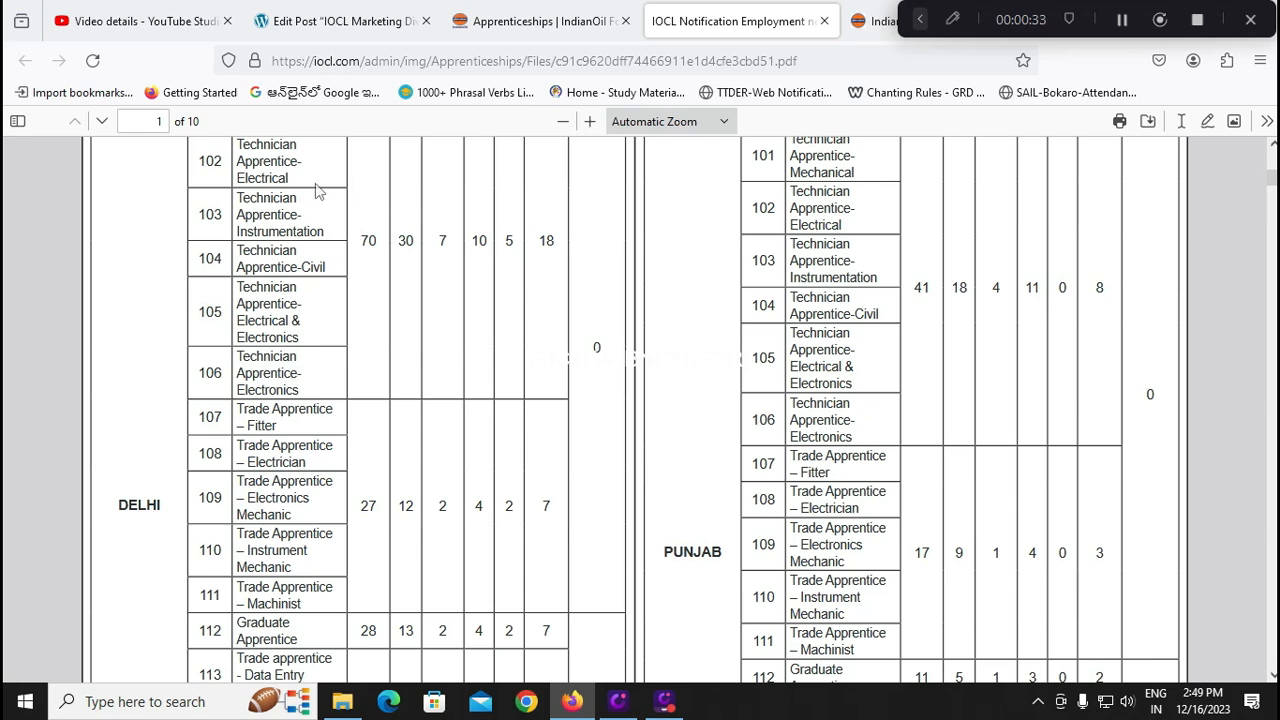
left_click(368, 30)
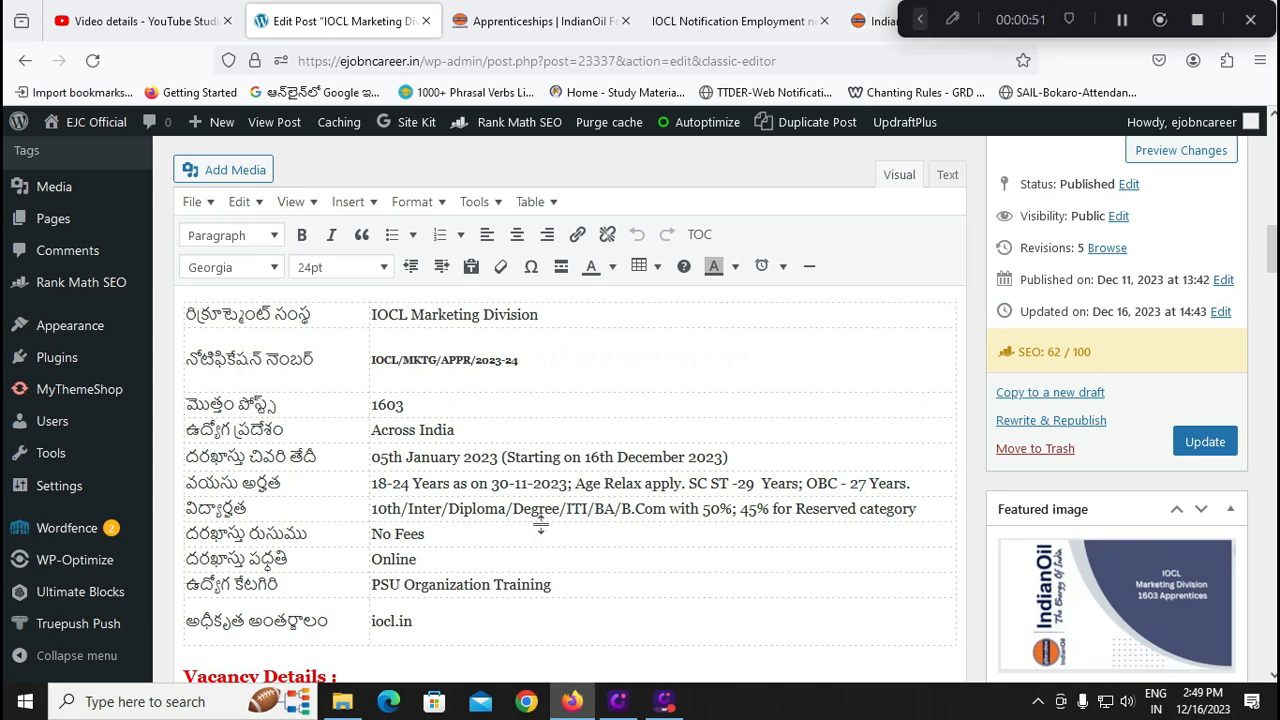
Scroll the post's Vacancy Details, How to apply and FAQs sections, then return to the ioclmd.in portal
scroll(541, 520, "down", 1)
scroll(541, 505, "down", 3)
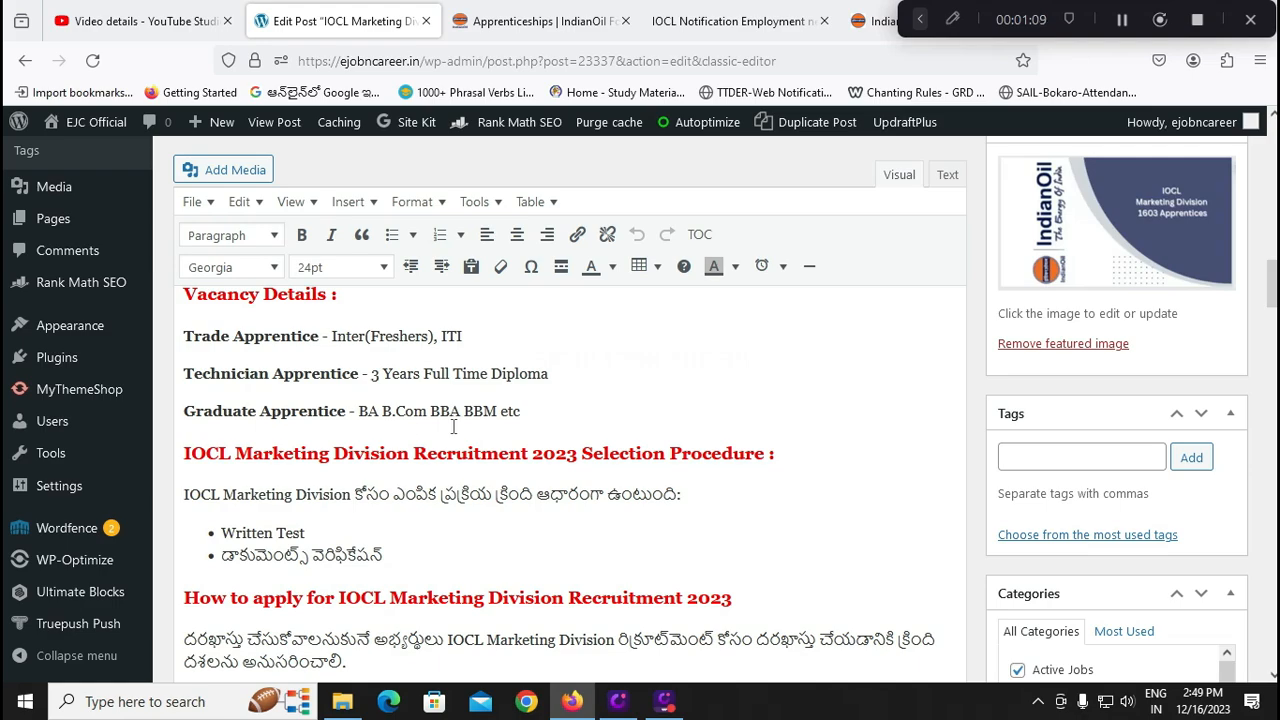
scroll(453, 427, "down", 5)
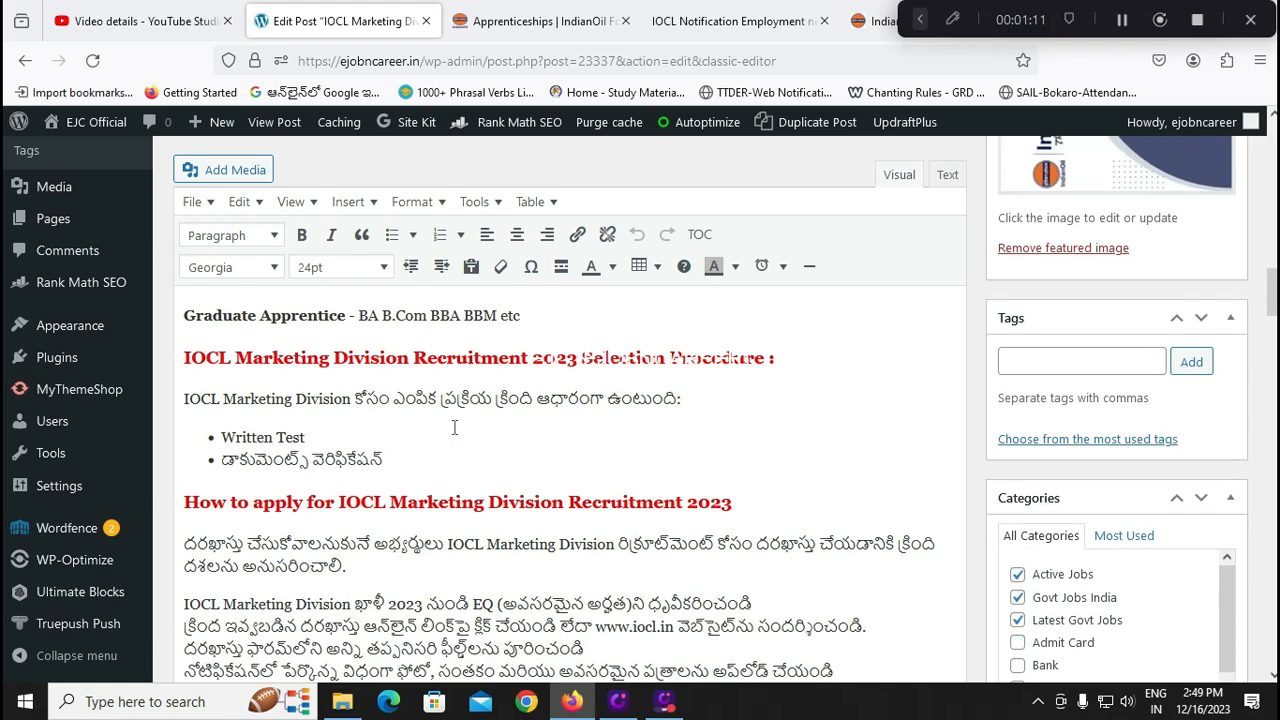
scroll(455, 430, "down", 6)
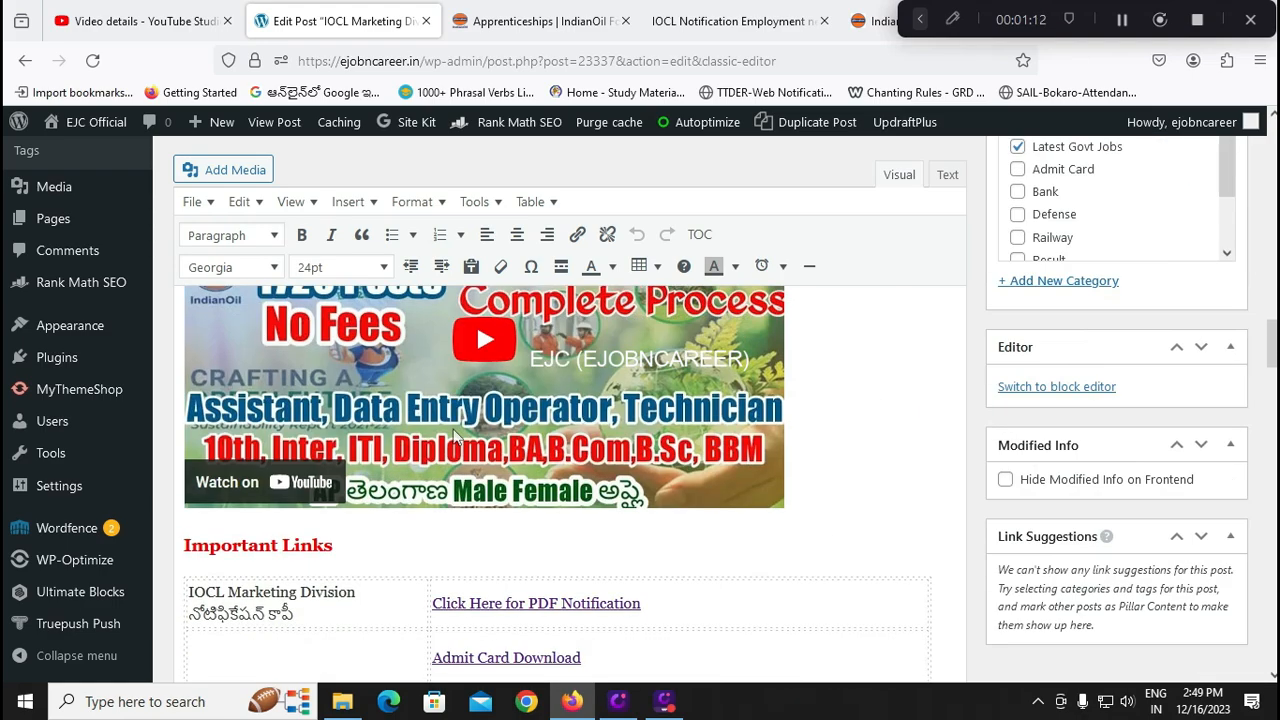
scroll(453, 431, "down", 4)
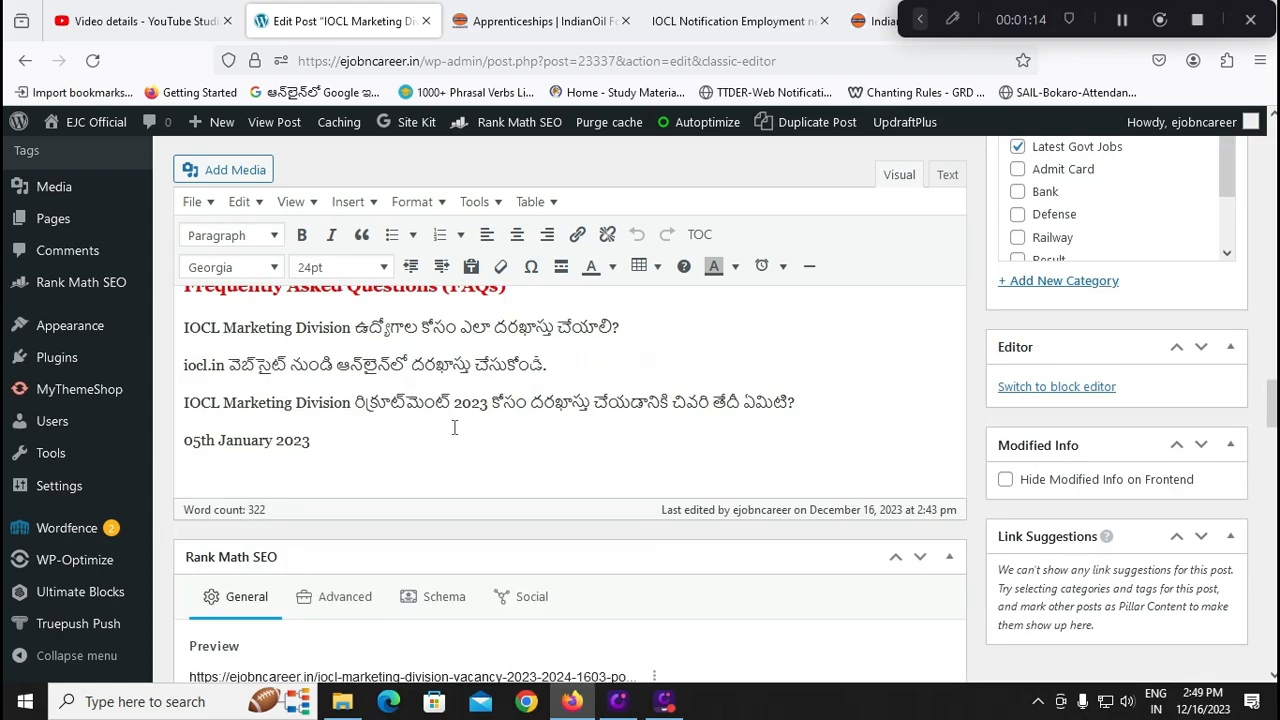
scroll(521, 537, "up", 10)
scroll(521, 537, "down", 3)
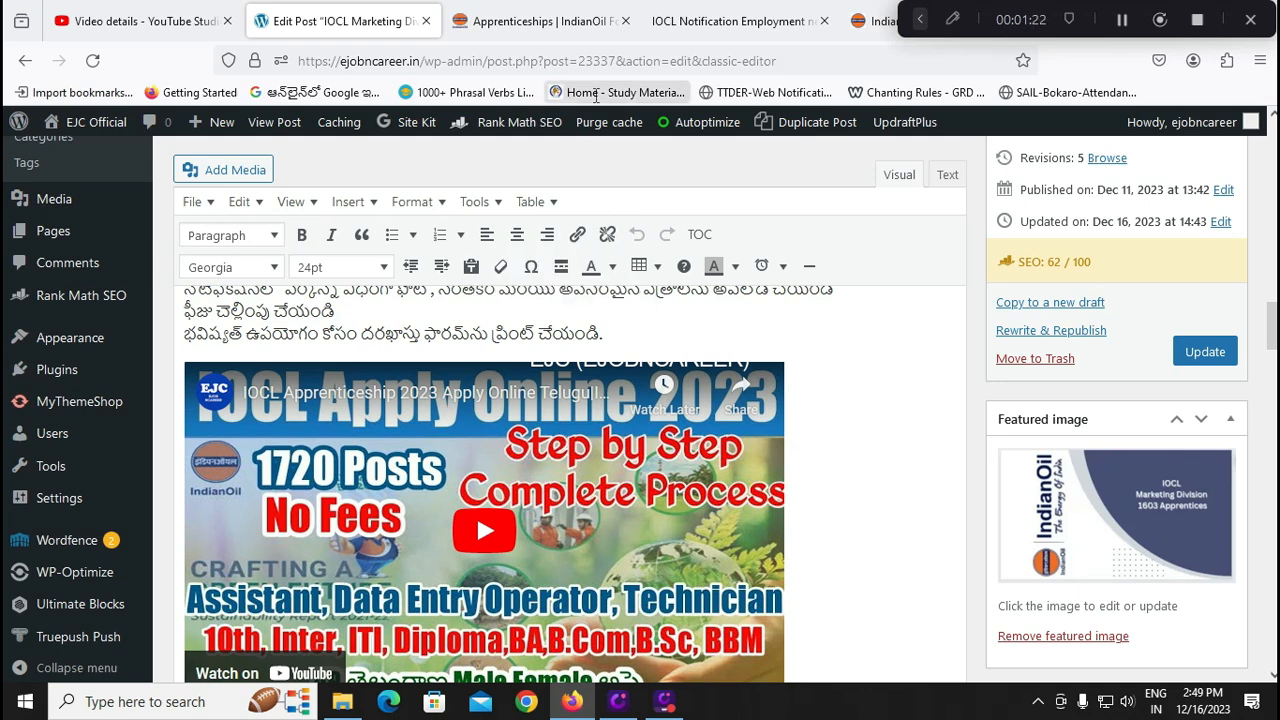
left_click(868, 21)
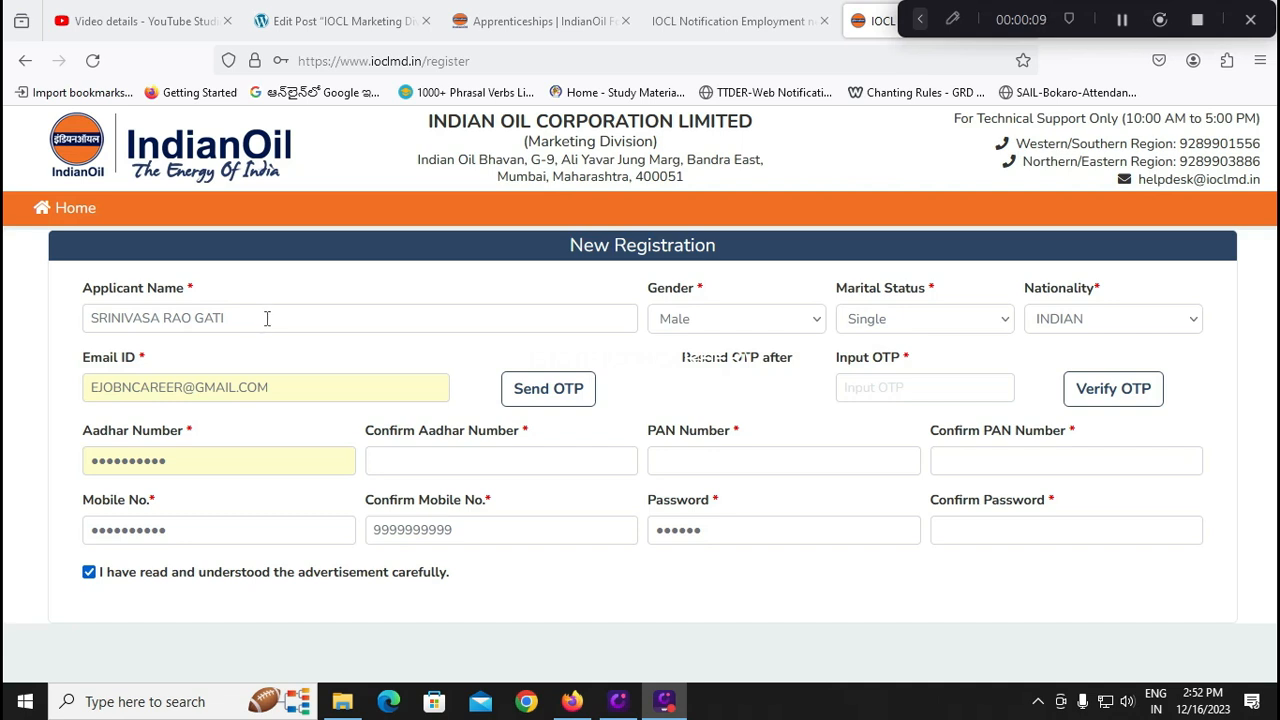
Select gender Male, marital status Single and nationality INDIAN on the New Registration form
left_click(694, 320)
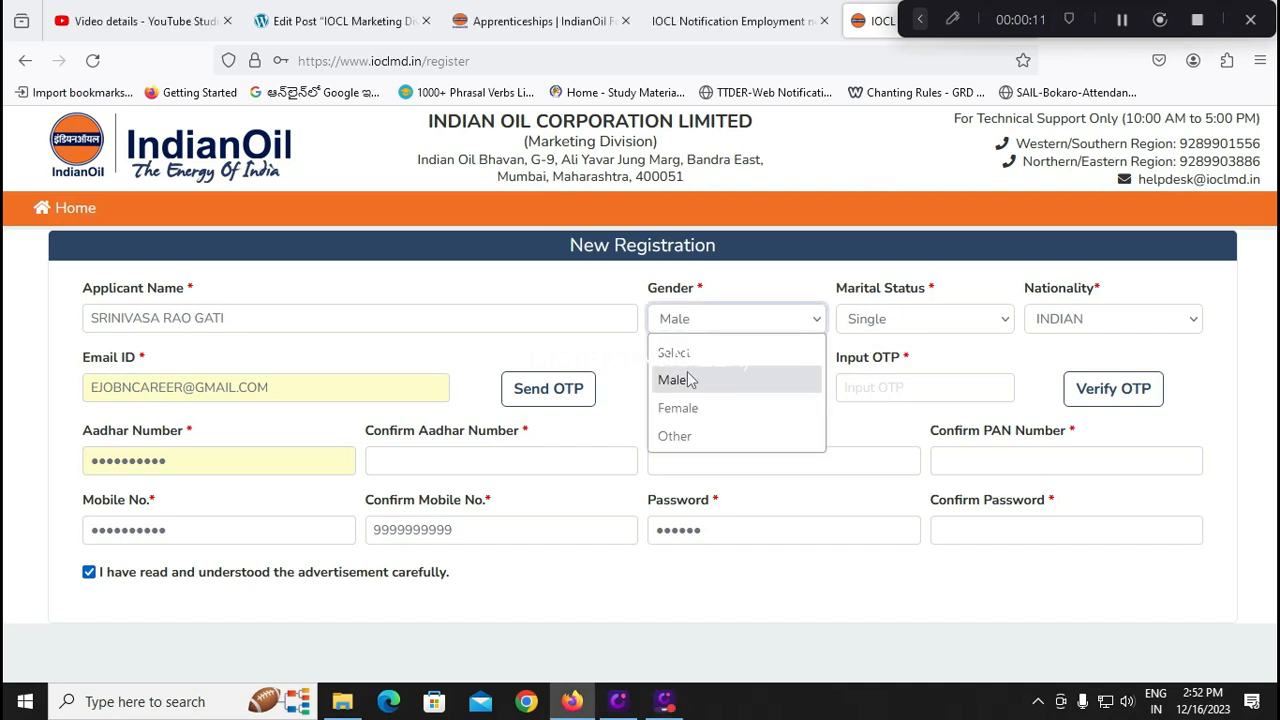
left_click(688, 379)
left_click(893, 320)
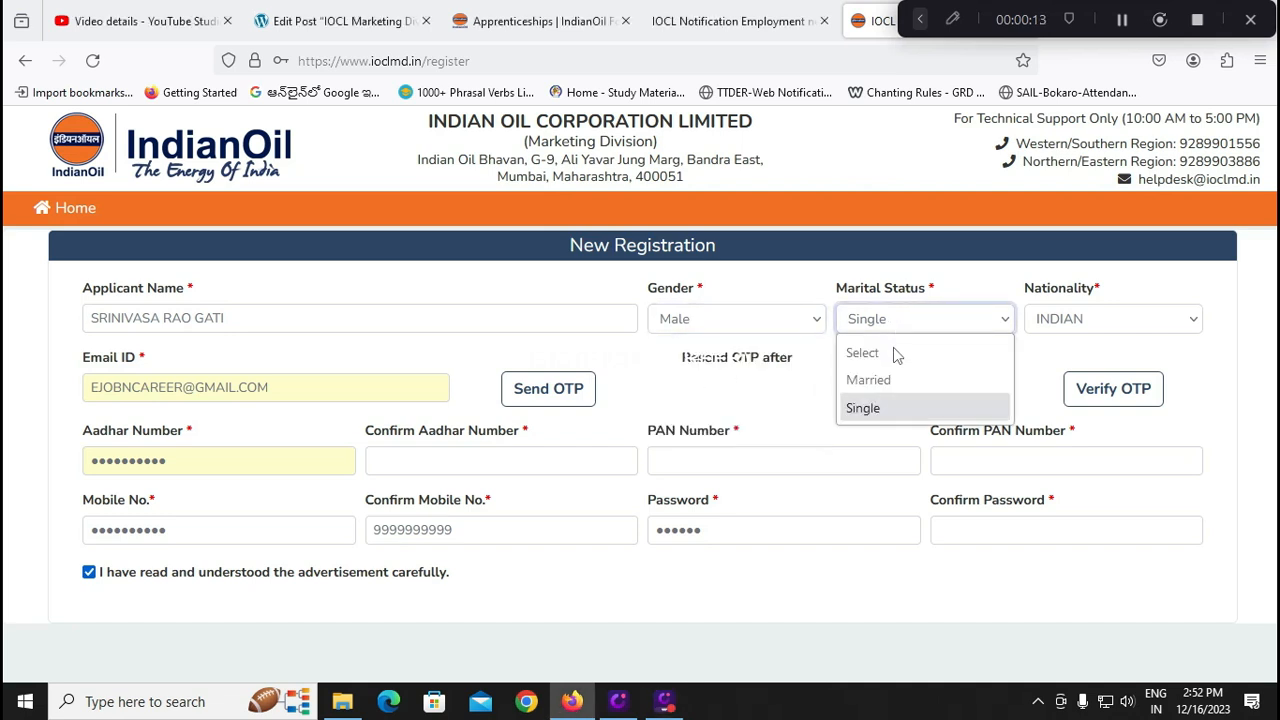
left_click(878, 406)
left_click(1061, 328)
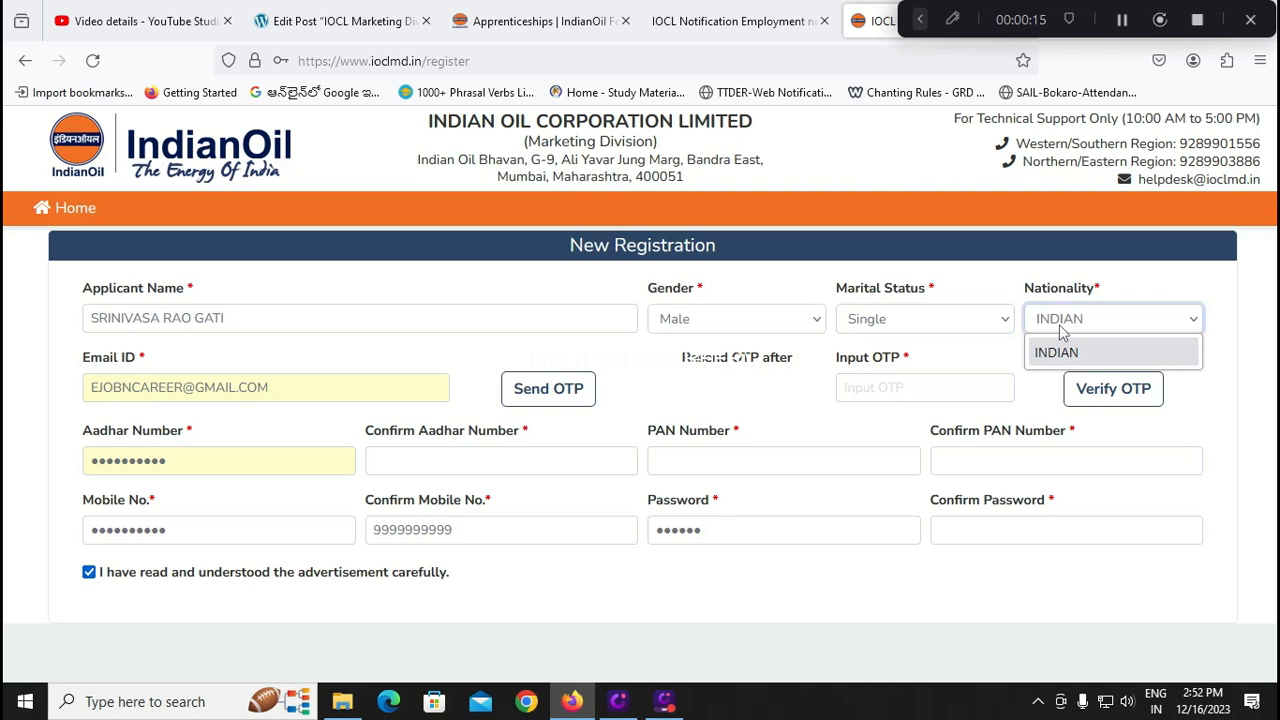
left_click(1056, 356)
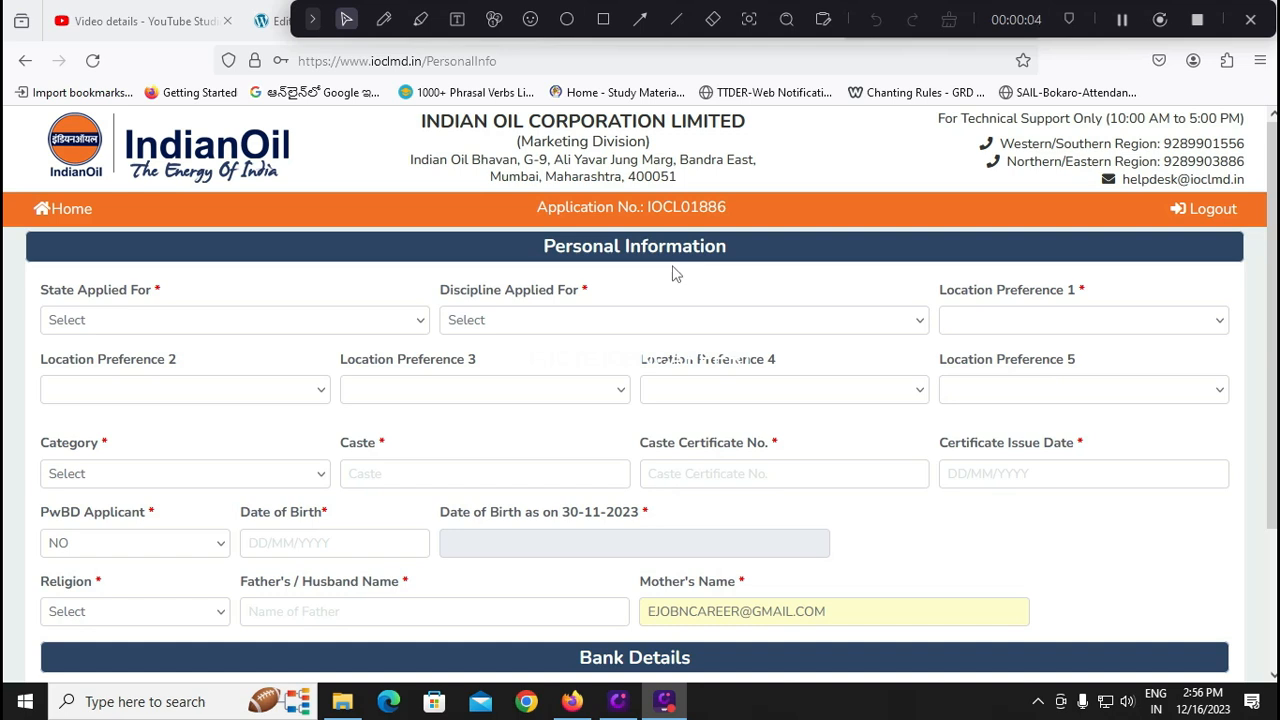
Choose KARNATAKA from the State Applied For list
left_click(203, 332)
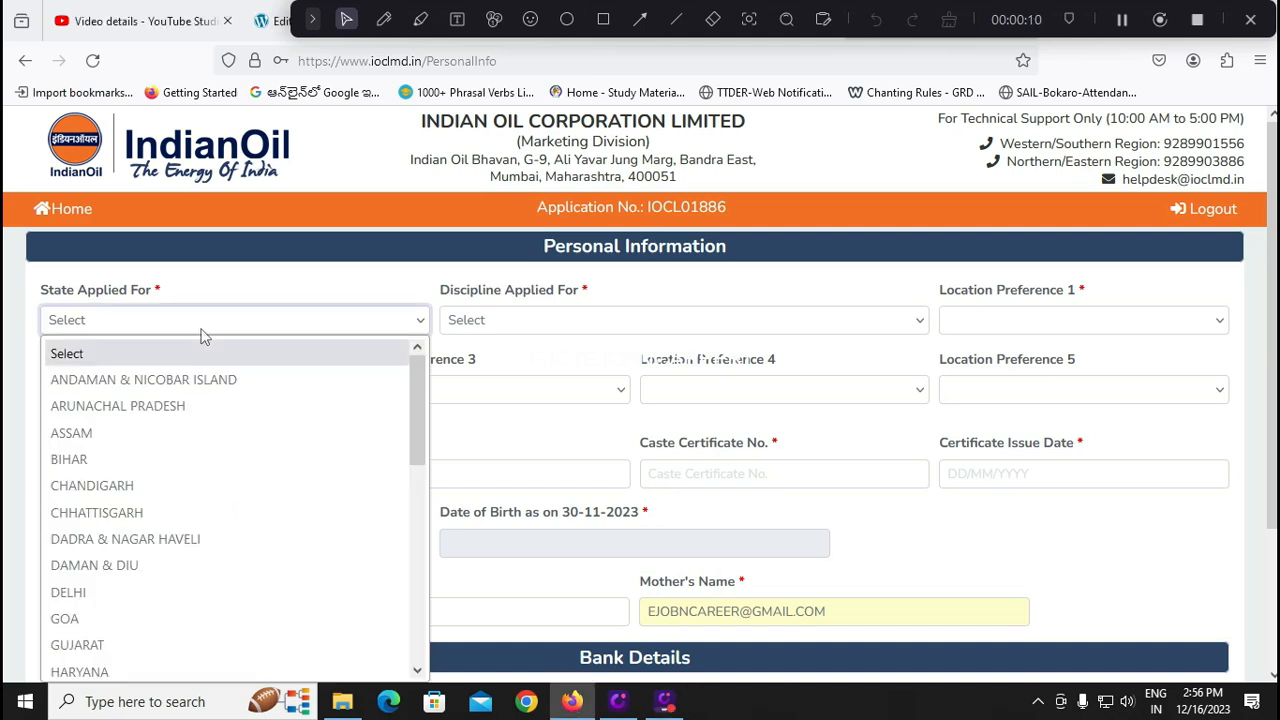
mouse_move(420, 404)
left_mouse_down()
mouse_move(418, 625)
mouse_move(432, 390)
left_mouse_up()
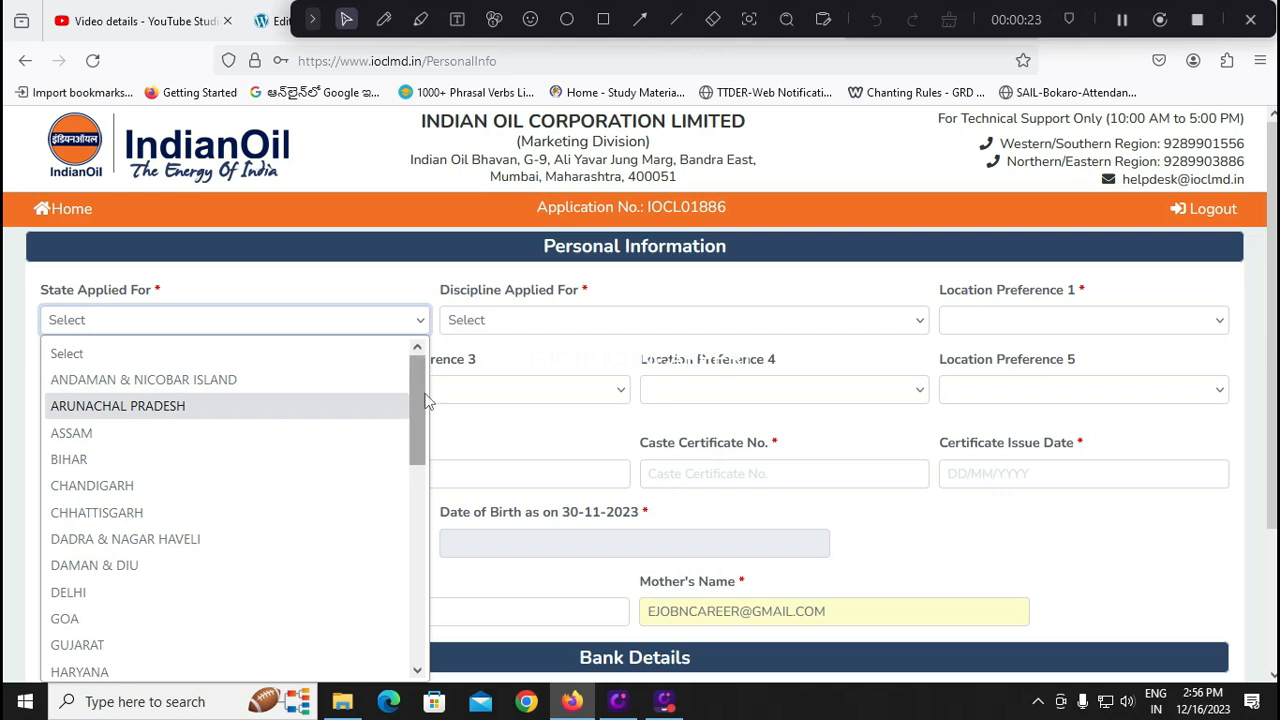
left_click_drag(419, 406, 416, 431)
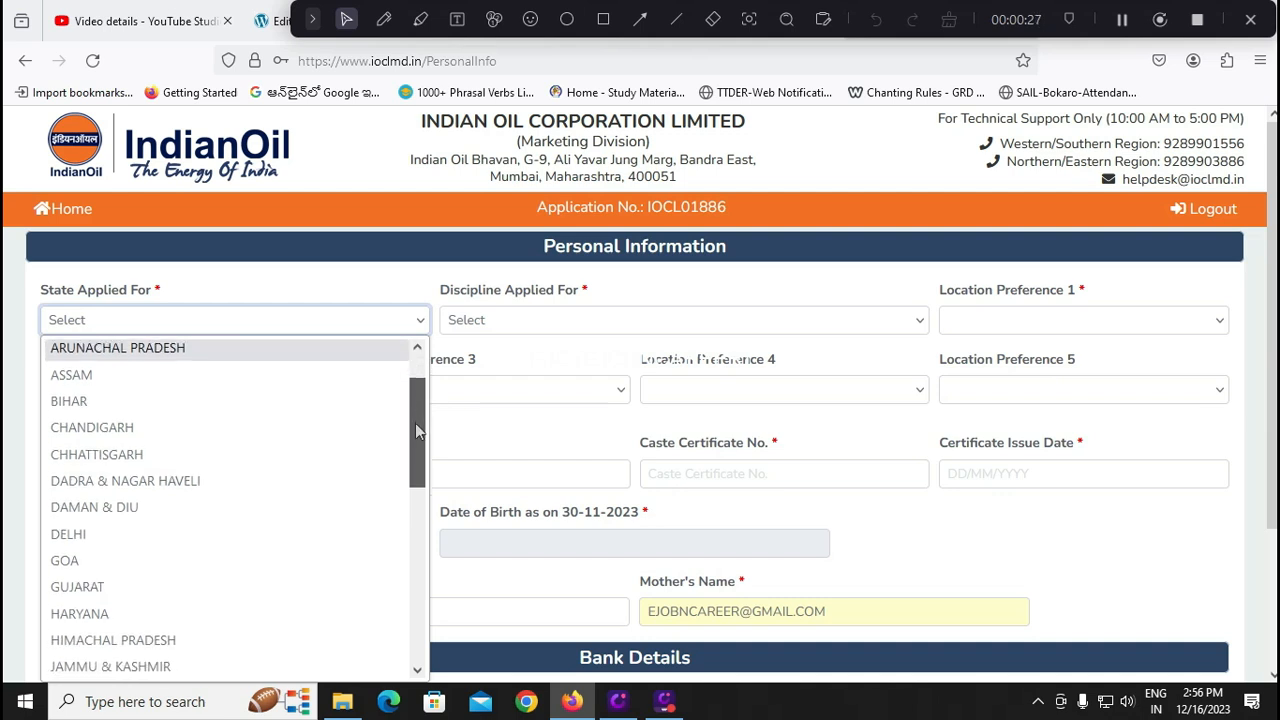
scroll(412, 445, "down", 2)
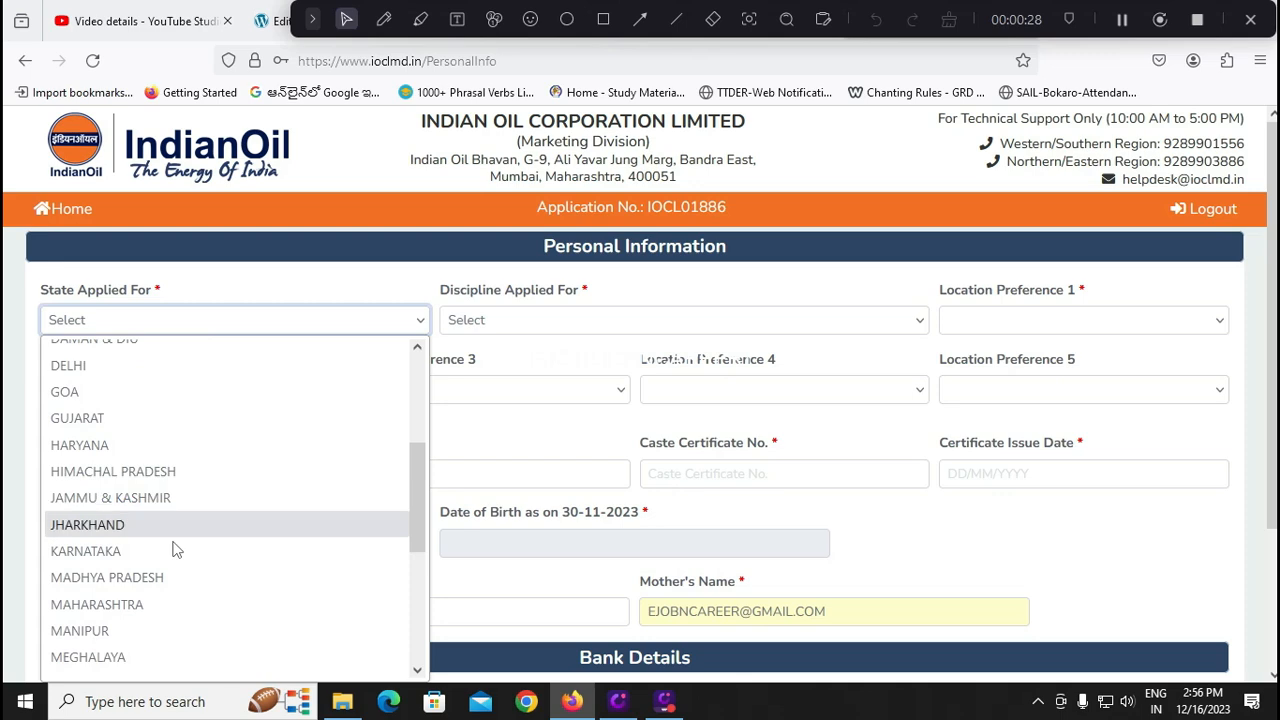
left_click(166, 550)
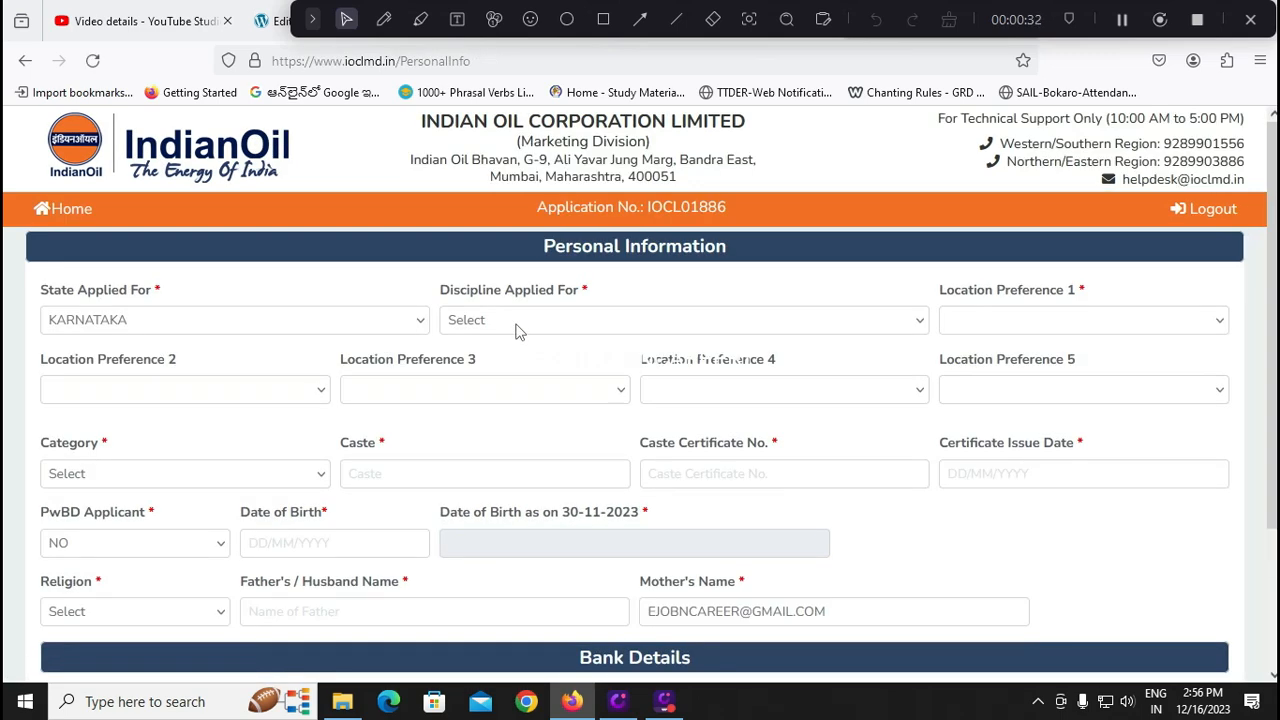
left_click(517, 328)
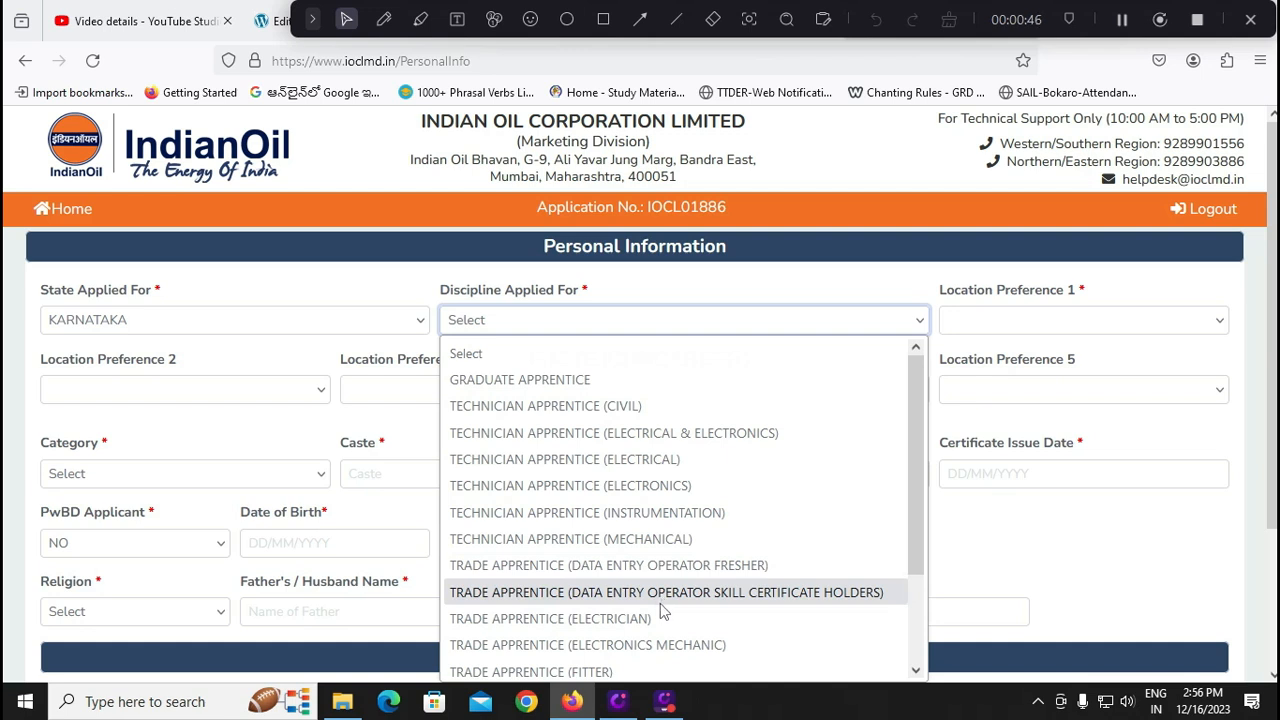
left_click_drag(922, 519, 912, 612)
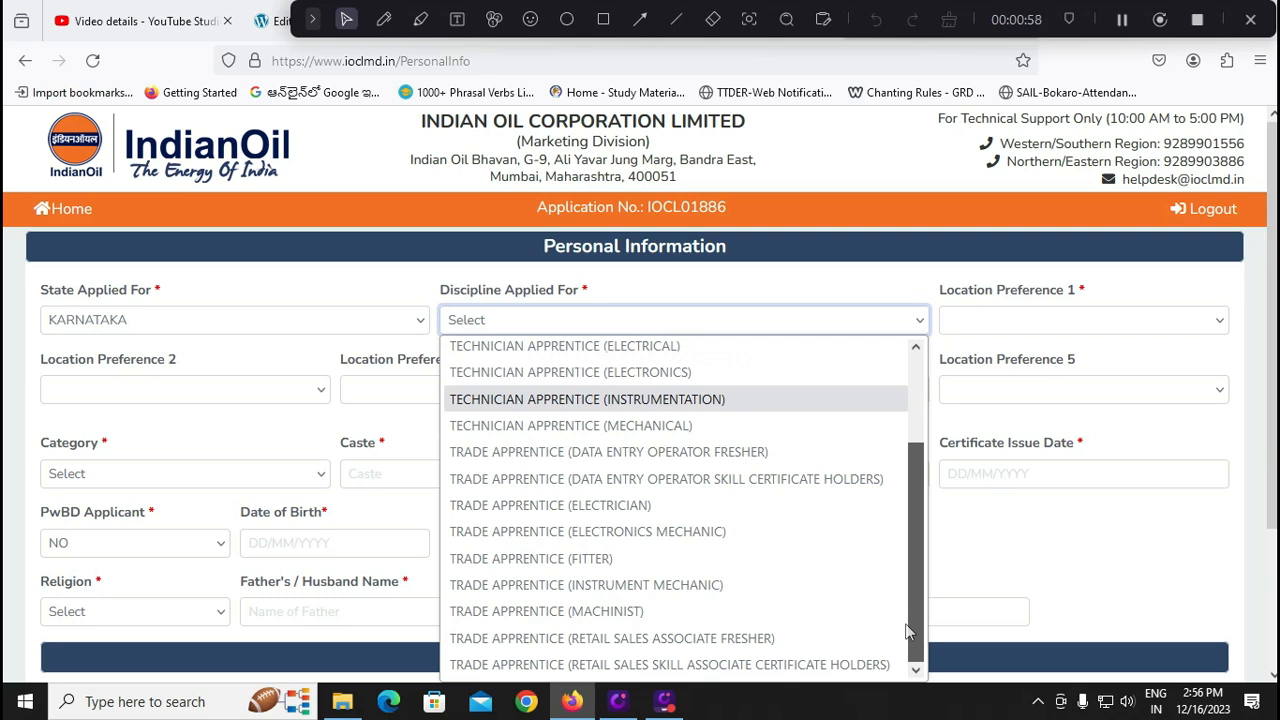
left_click_drag(908, 630, 928, 462)
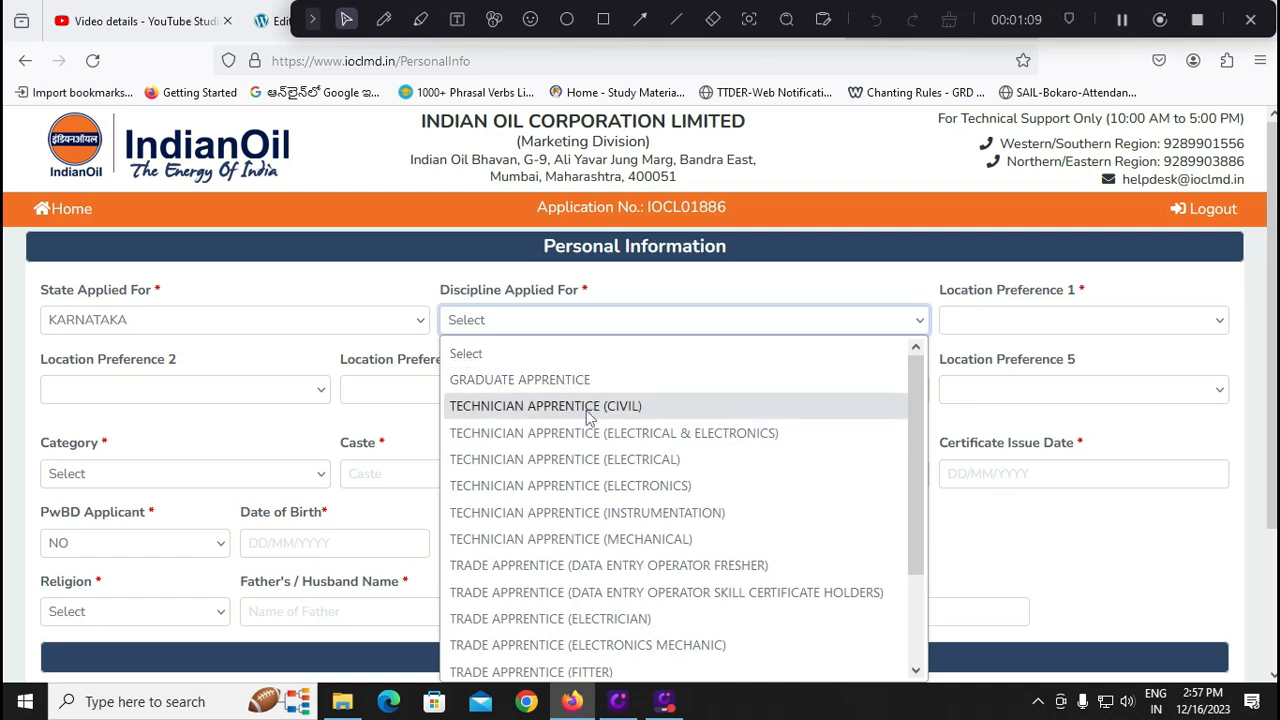
left_click_drag(918, 488, 918, 578)
scroll(918, 590, "up", 5)
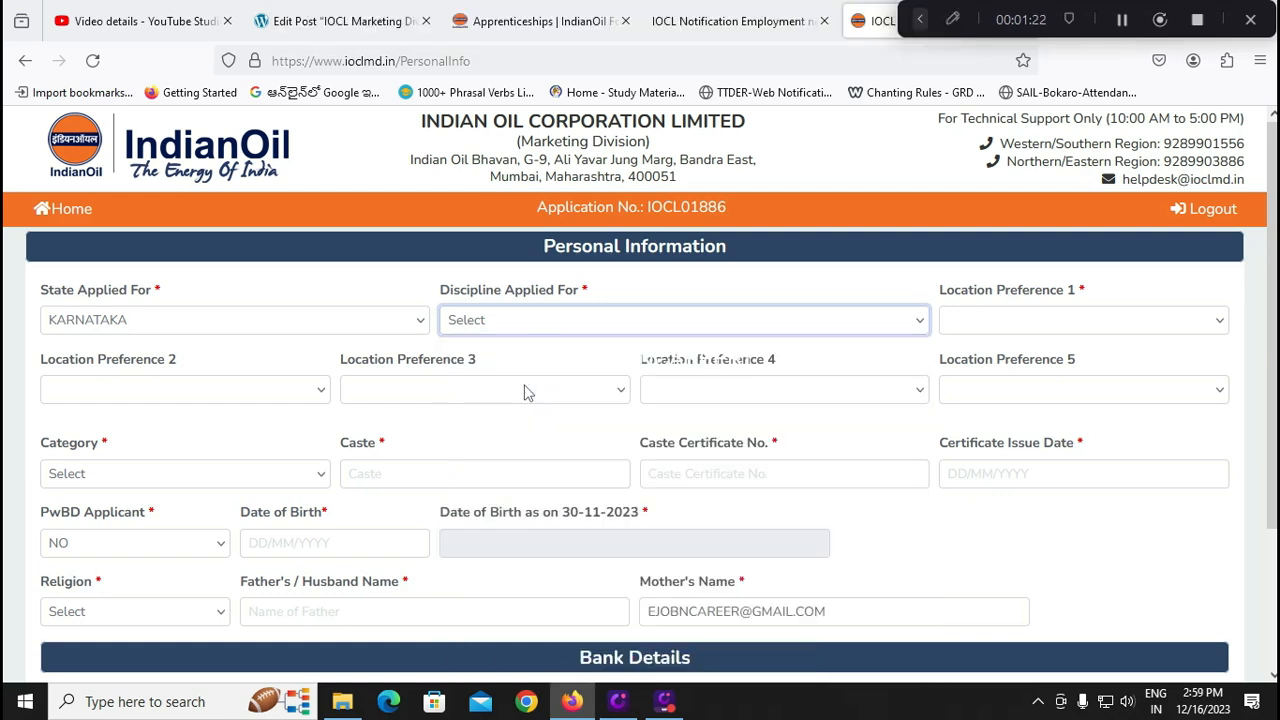
Compare the portal's discipline list against the notification PDF's eligibility details
left_click(533, 323)
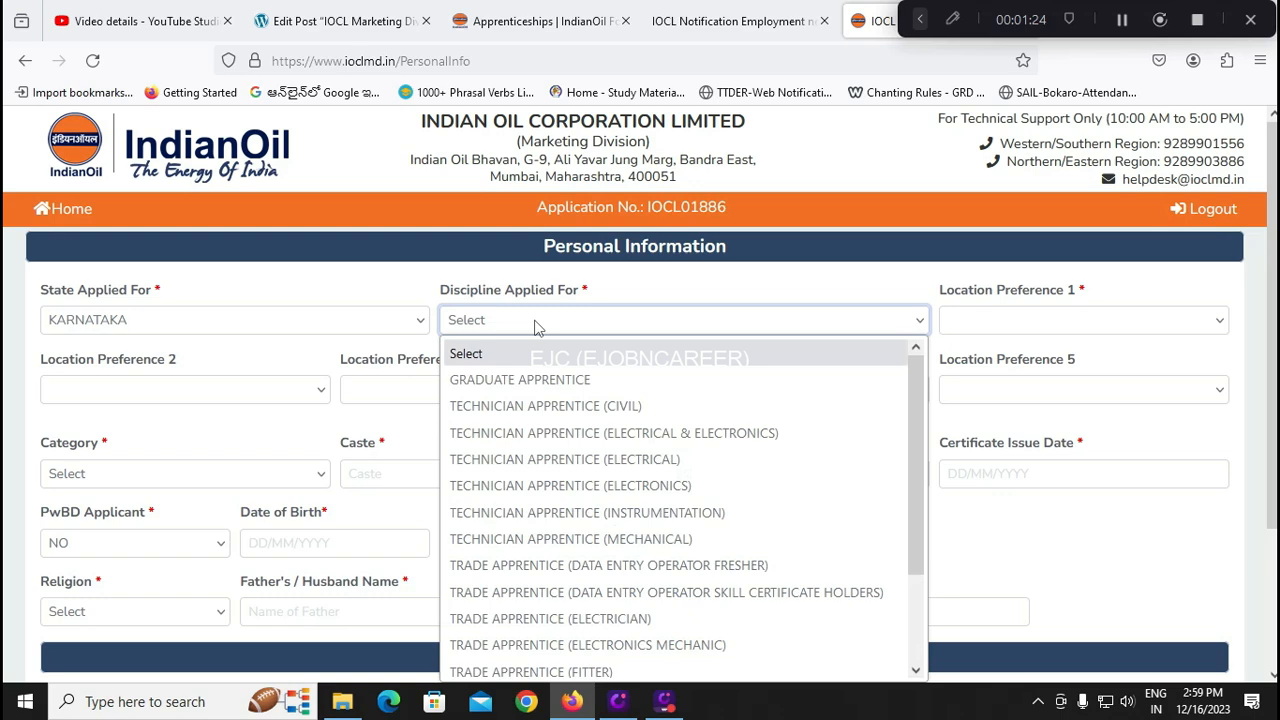
left_click(540, 20)
left_click(876, 22)
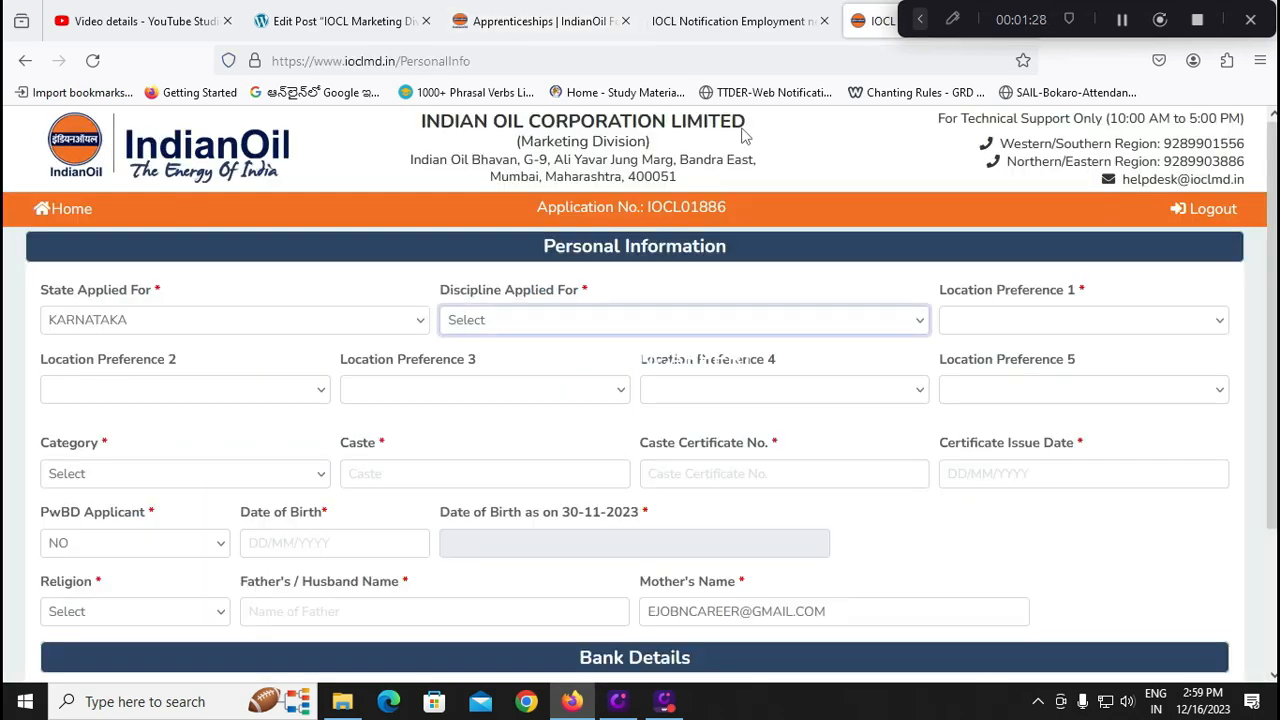
left_click(733, 22)
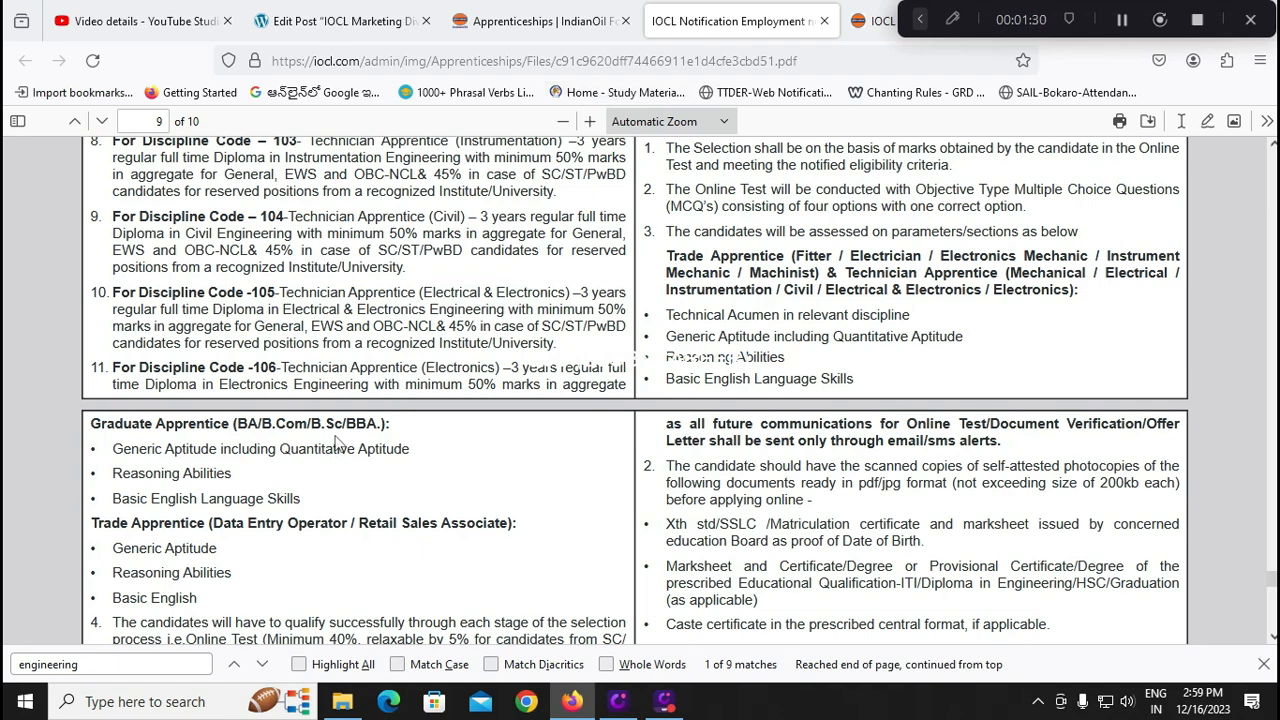
left_click(876, 20)
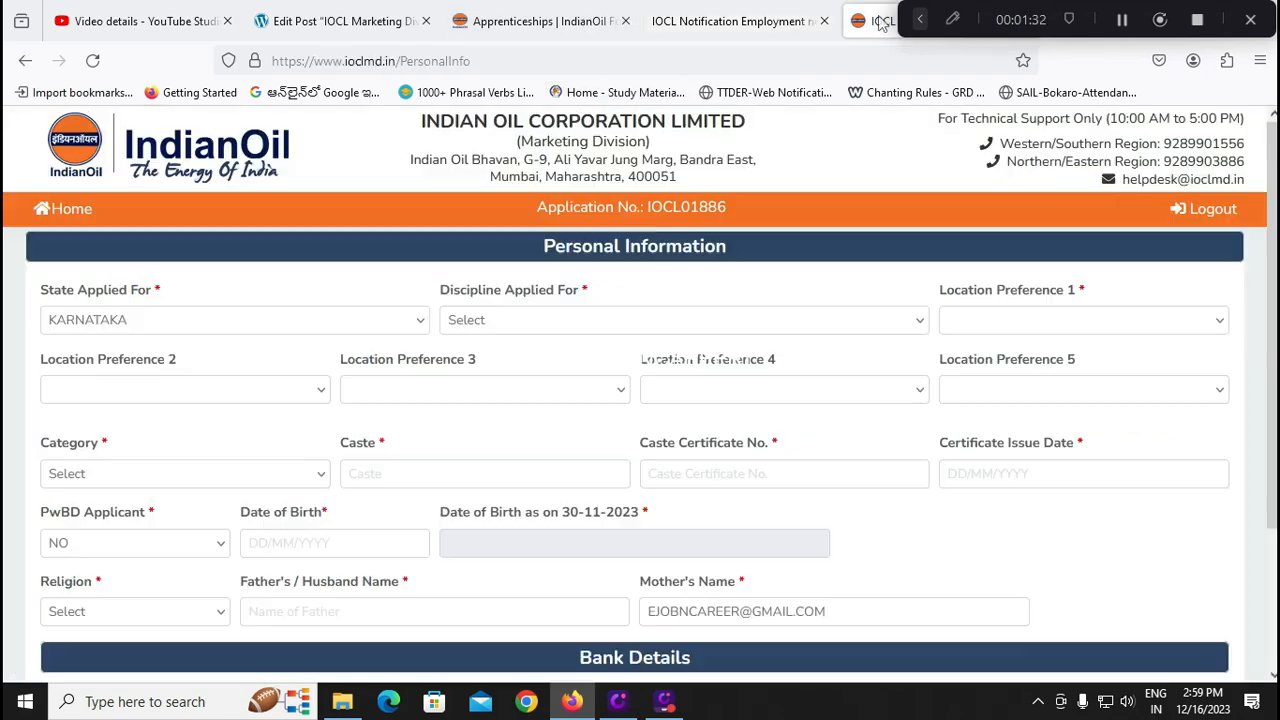
Set the discipline applied for to TRADE APPRENTICE (DATA ENTRY OPERATOR FRESHER)
left_click(560, 322)
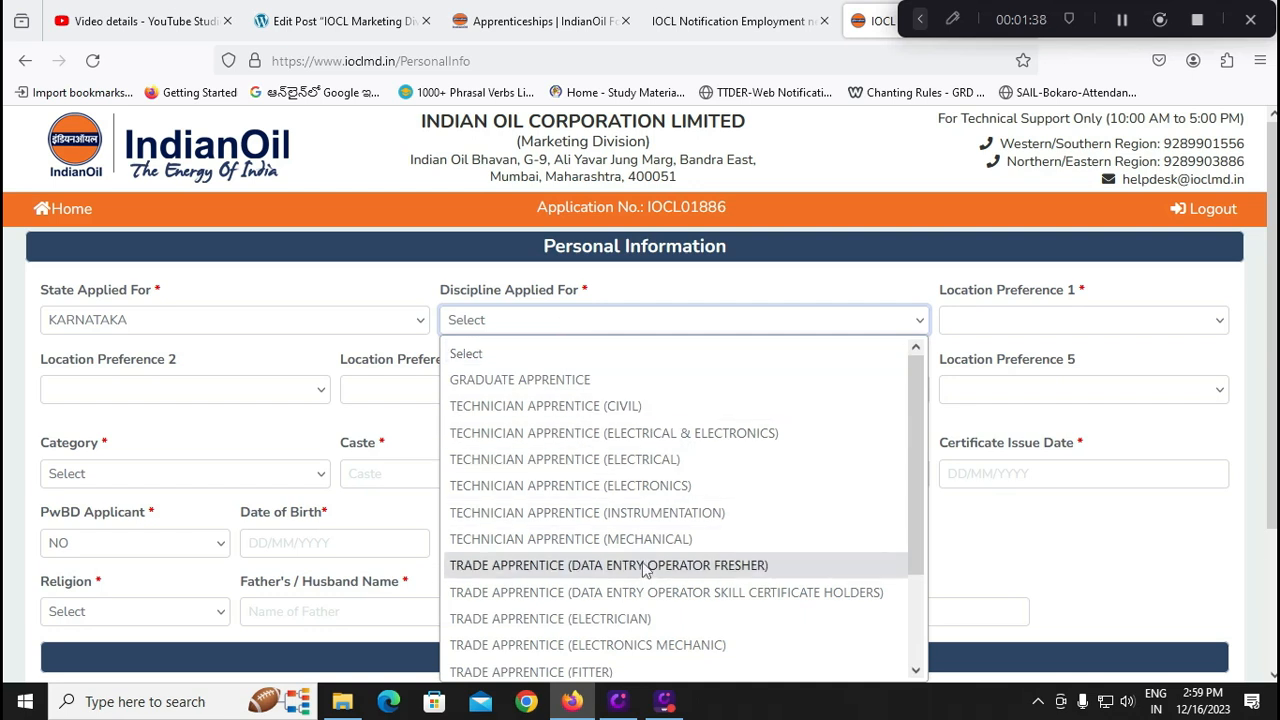
scroll(645, 568, "down", 2)
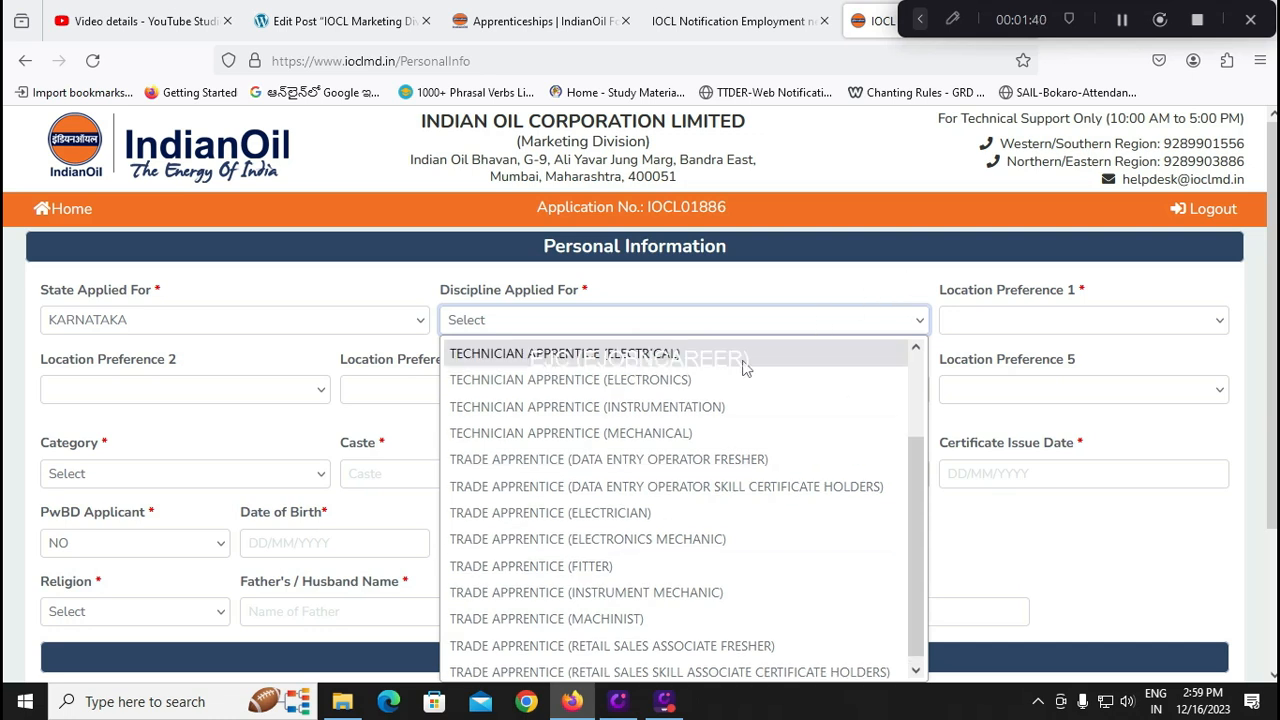
scroll(717, 454, "down", 1)
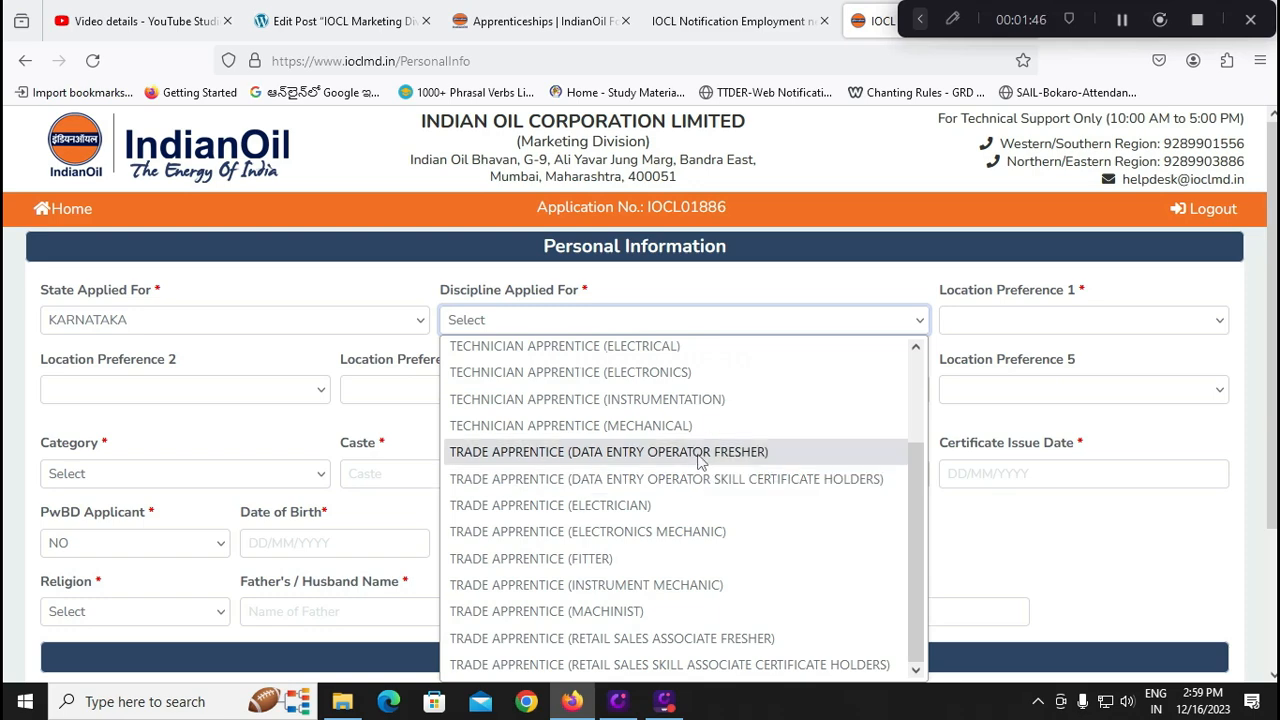
left_click(700, 453)
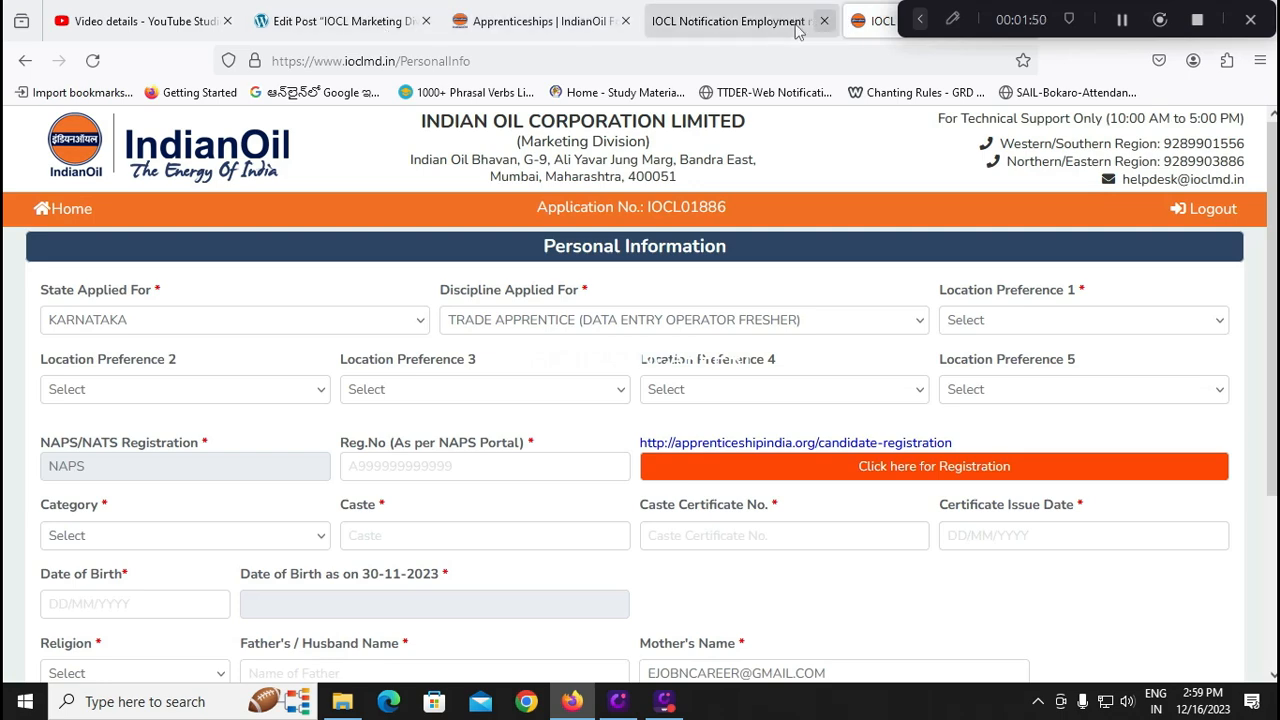
Return to the notification PDF and start a text search for the selection criteria
left_click(815, 28)
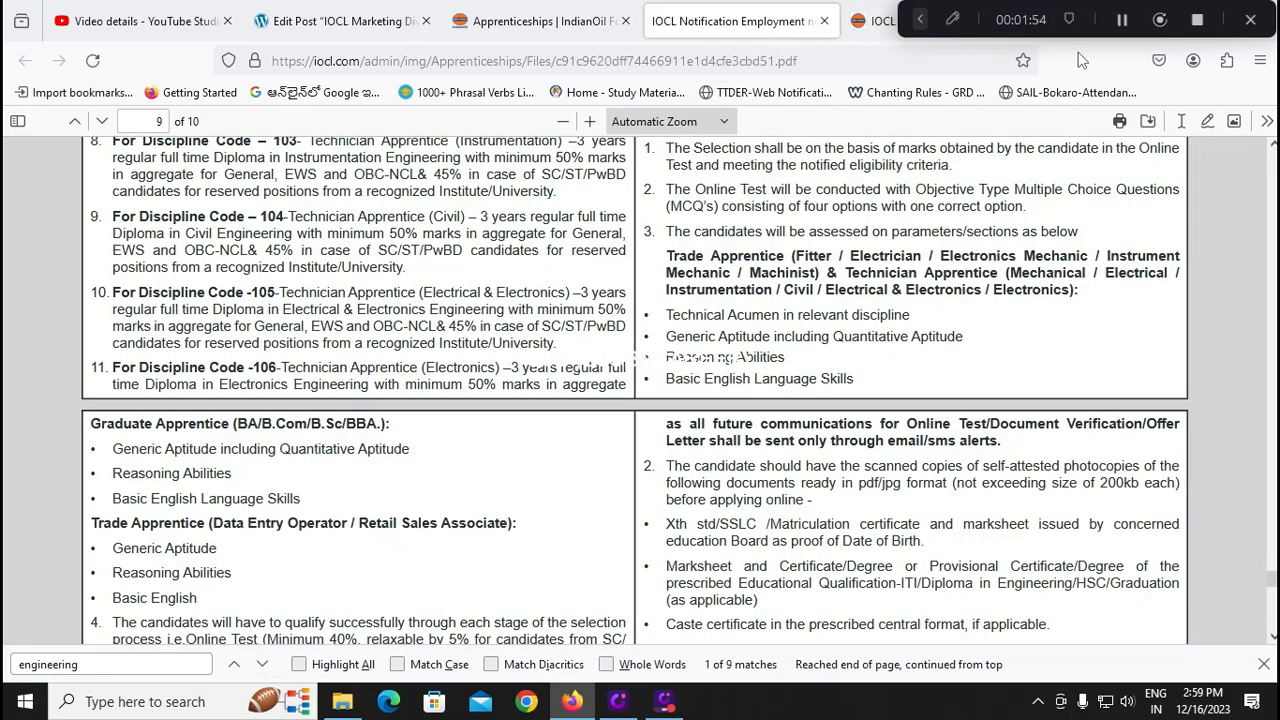
left_click(878, 22)
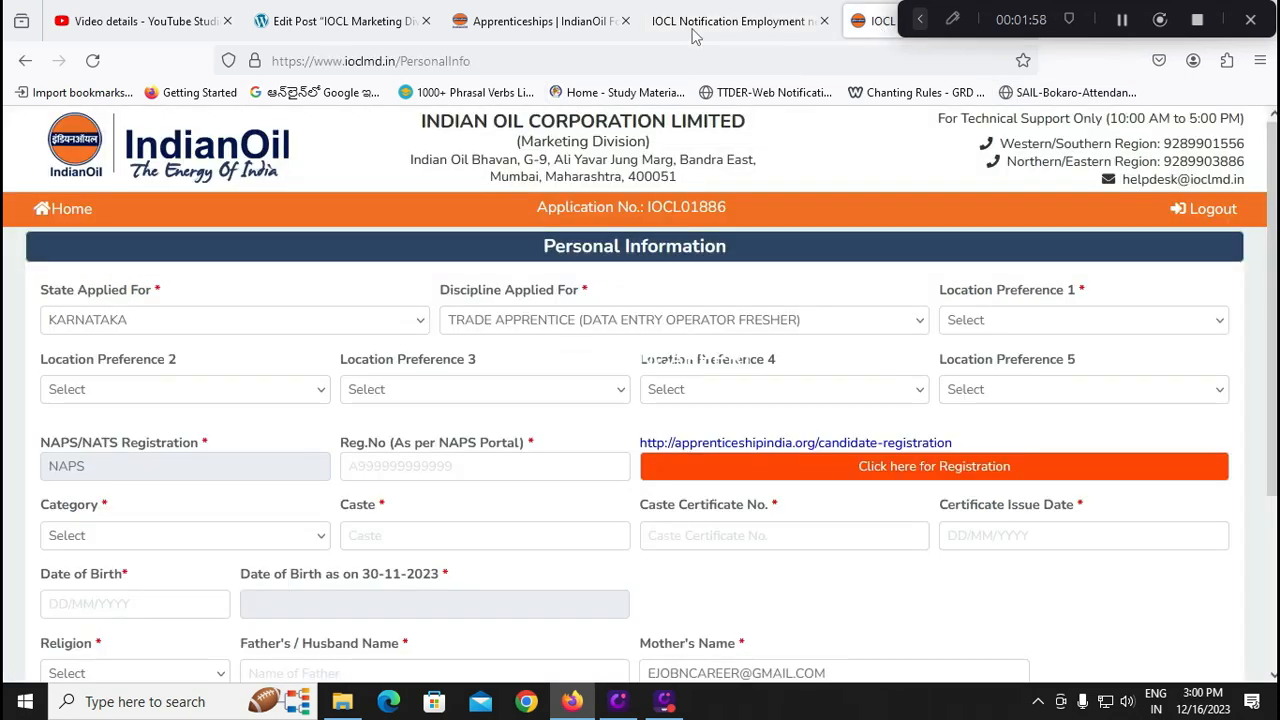
left_click(652, 22)
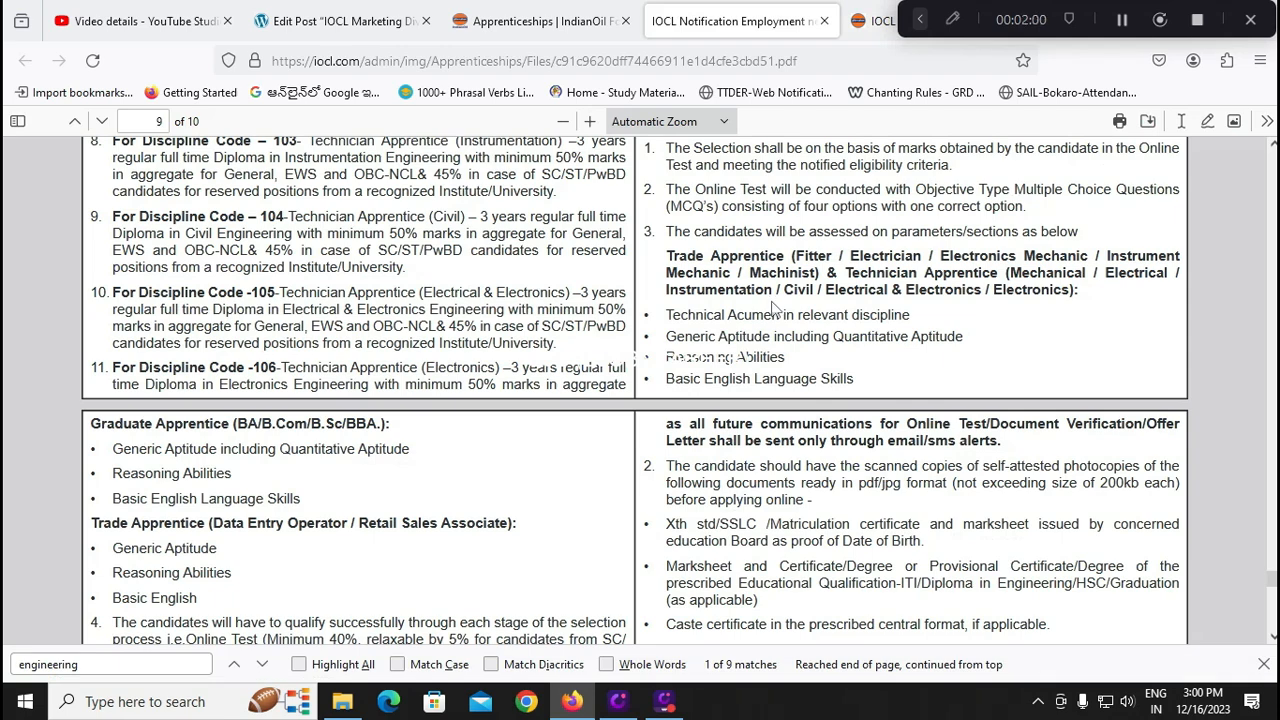
key("Return")
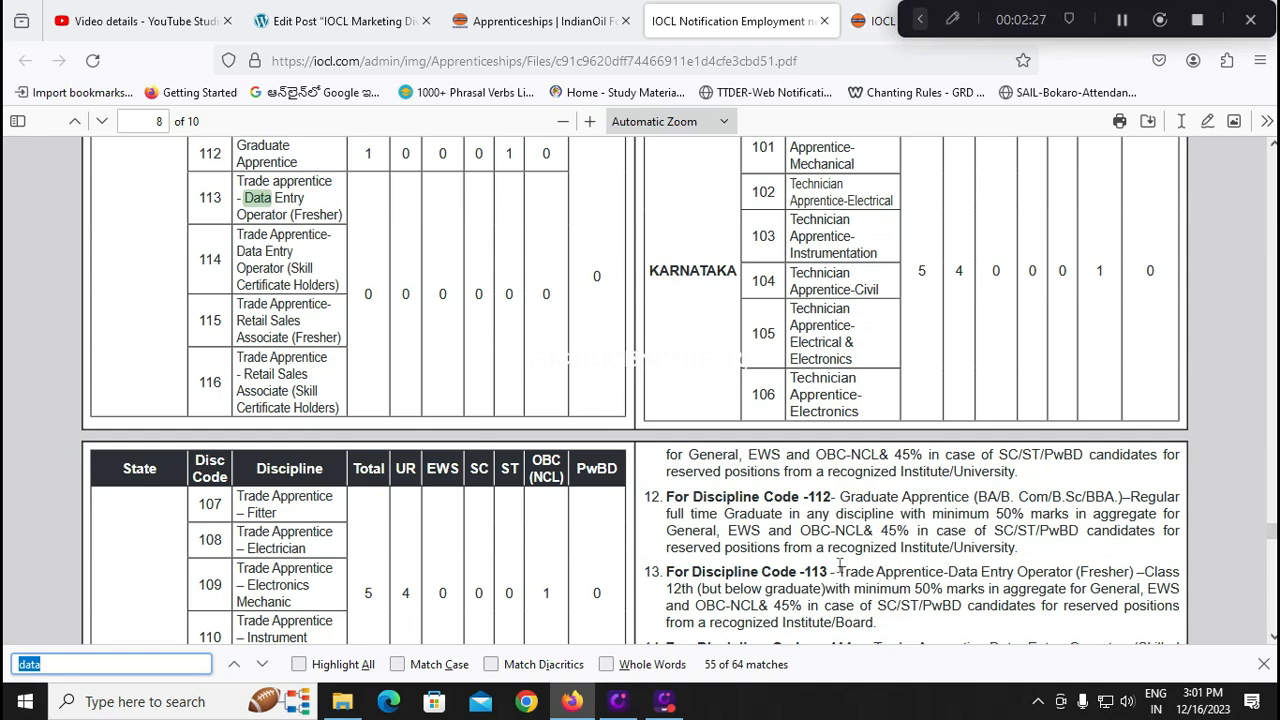
Read the Discipline Code 113 and 114 eligibility on page 9, then return to the form
scroll(838, 568, "down", 3)
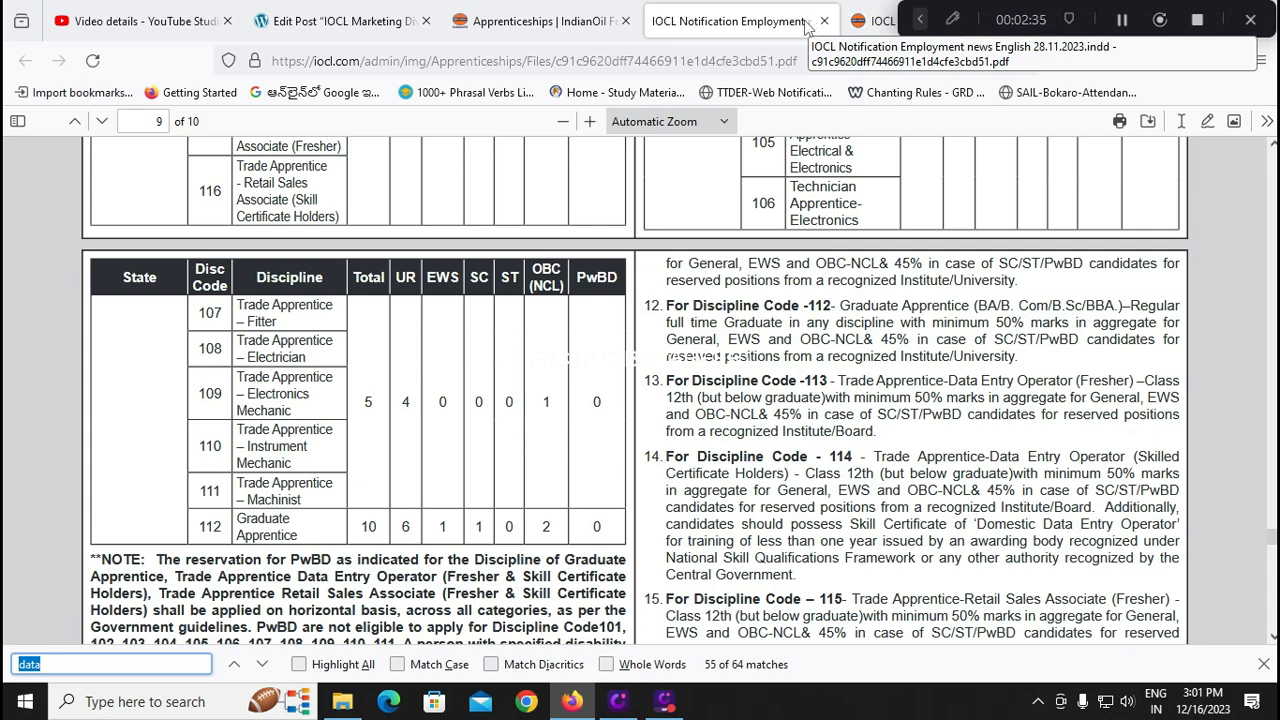
key("ctrl+Tab")
Set location preferences 1 and 2 to BANGALORE DIVISIONAL OFFICE and BANGALORE AFS
left_click(1018, 325)
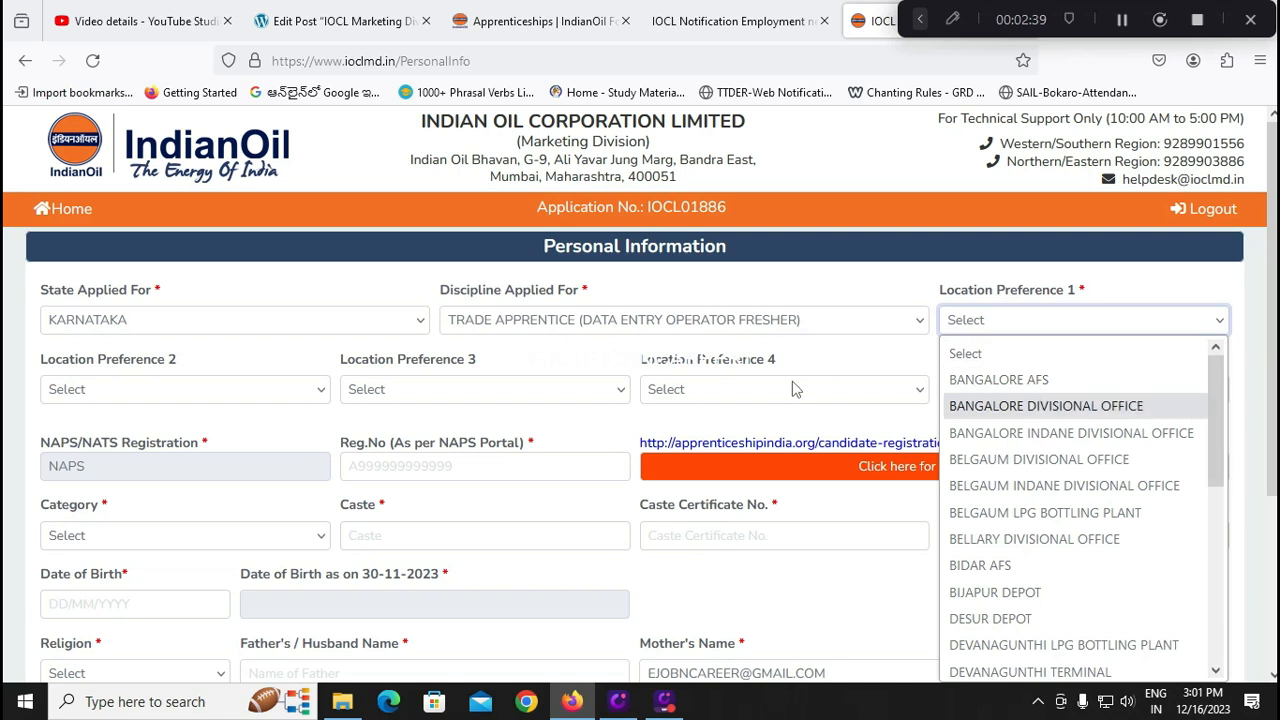
mouse_move(1214, 445)
left_mouse_down()
mouse_move(1197, 668)
mouse_move(1206, 425)
left_mouse_up()
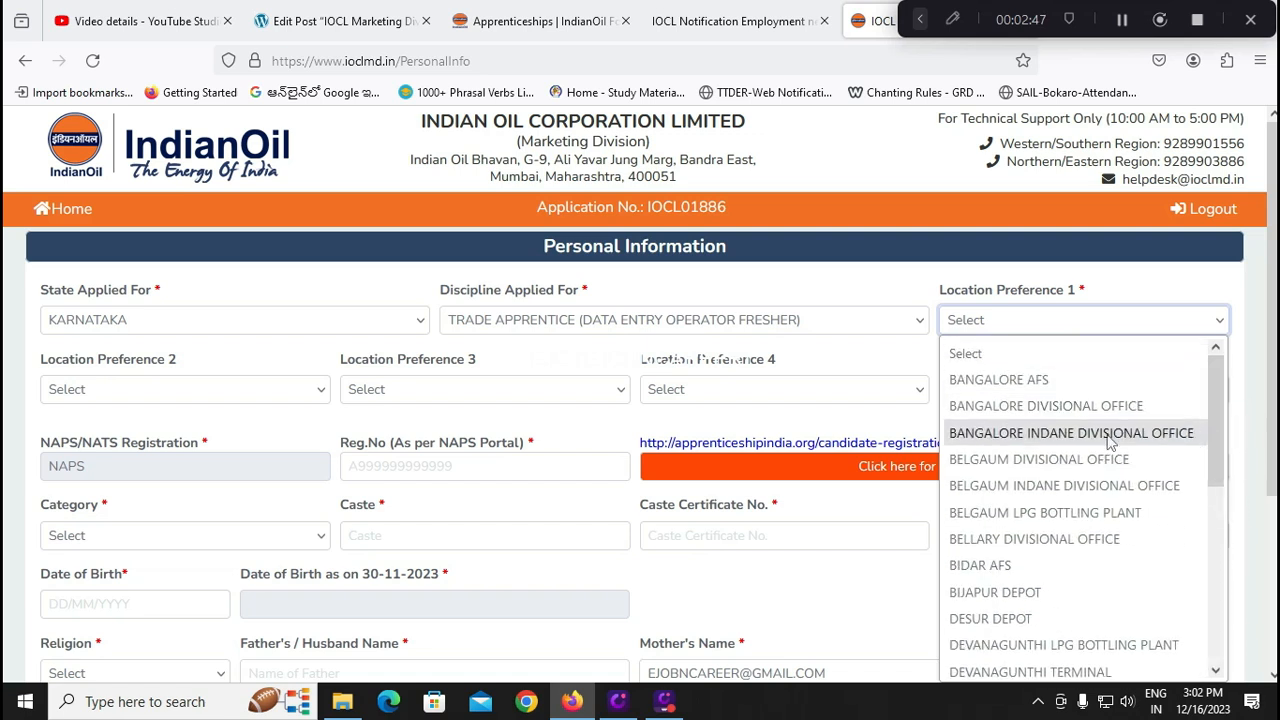
left_click(1005, 406)
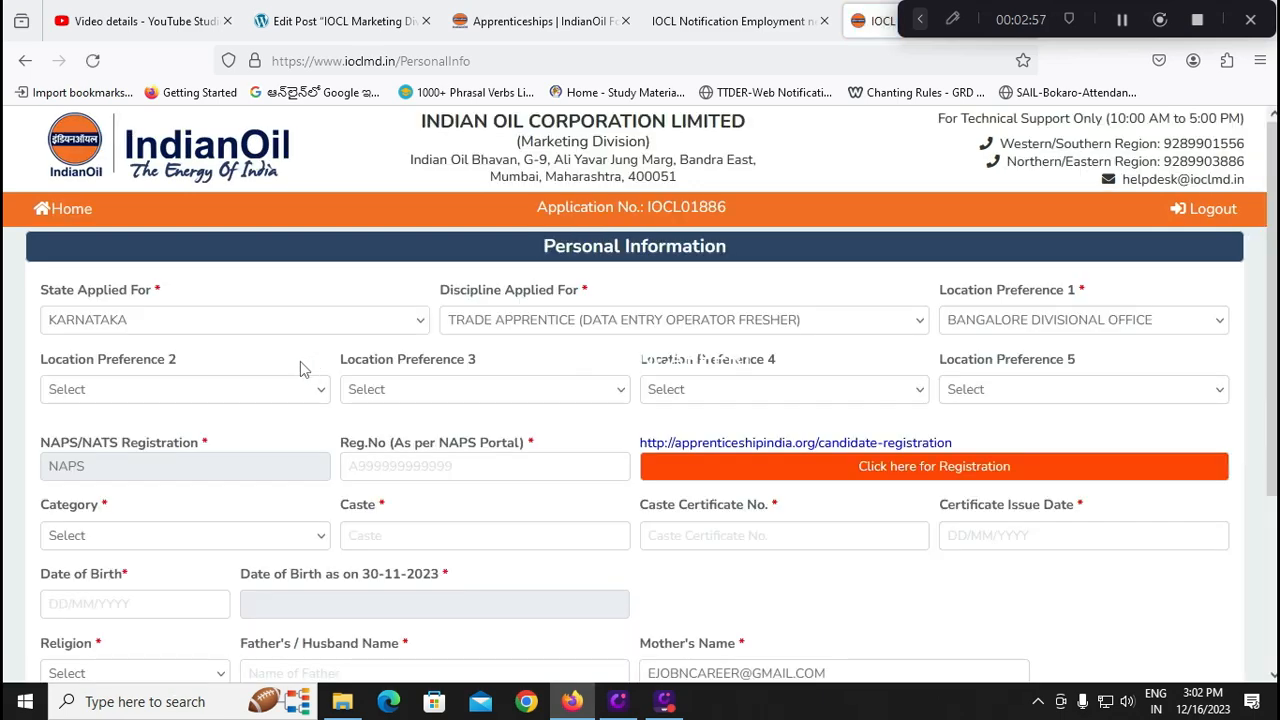
left_click(268, 400)
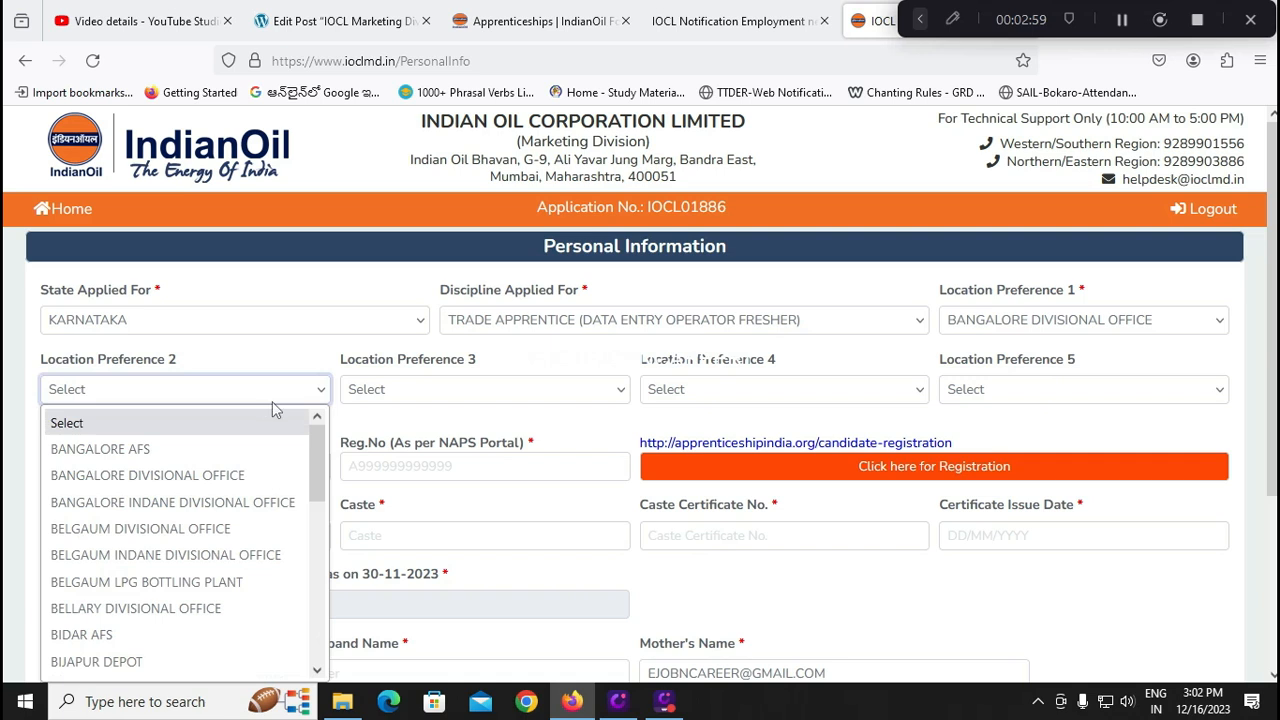
left_click(222, 479)
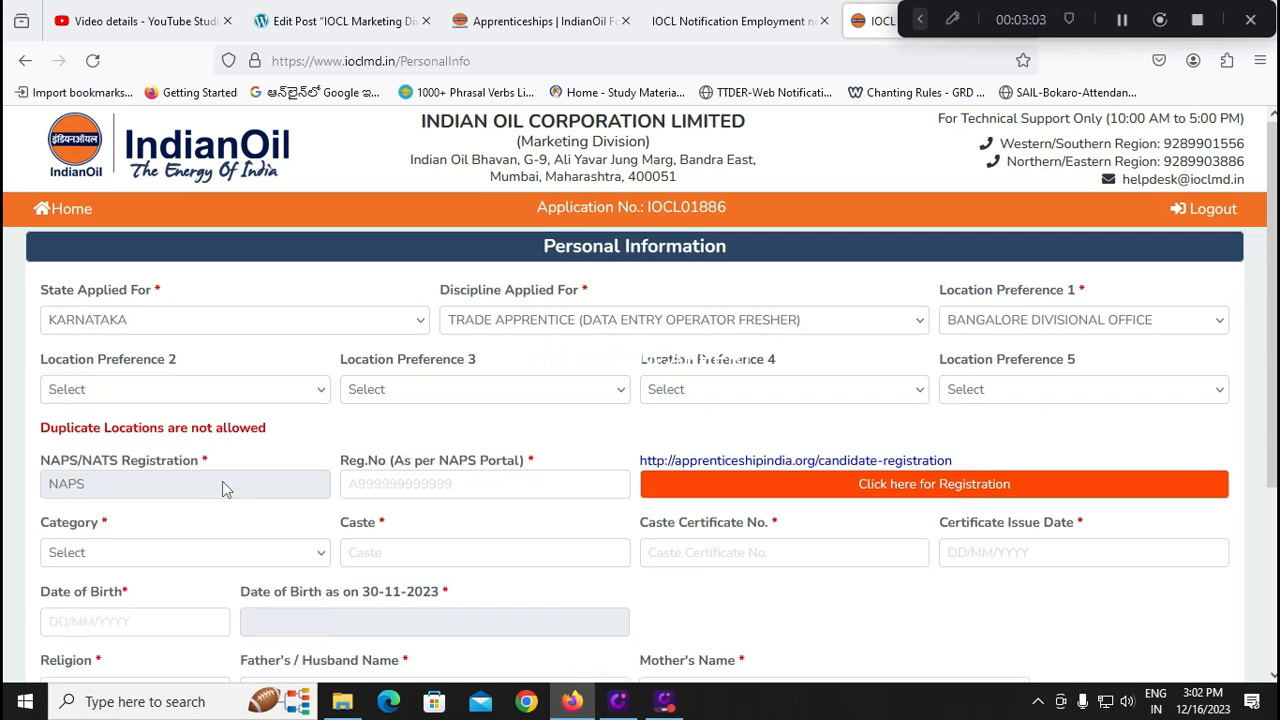
left_click(243, 396)
left_click(184, 447)
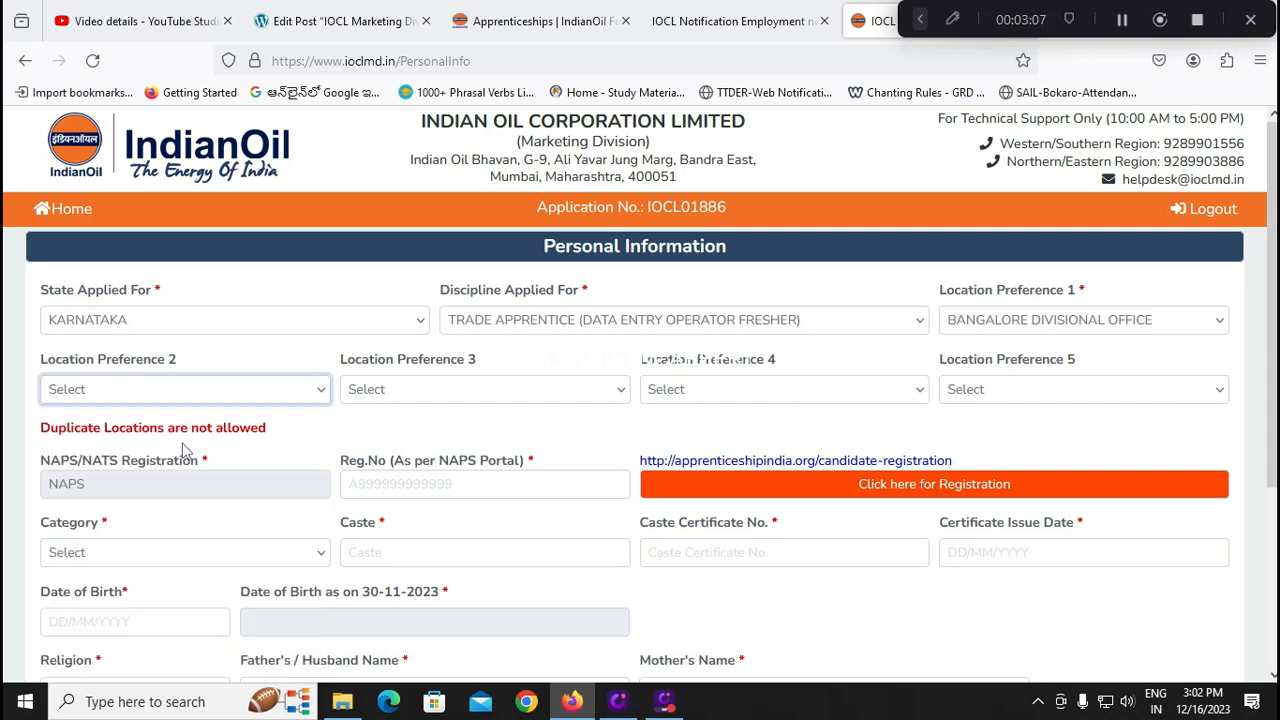
Set preferences 3–5 to BELGAUM INDANE DIVISIONAL OFFICE, BIDAR AFS and MYSORE LPG BOTTLING PLANT
left_click(421, 397)
left_click(436, 553)
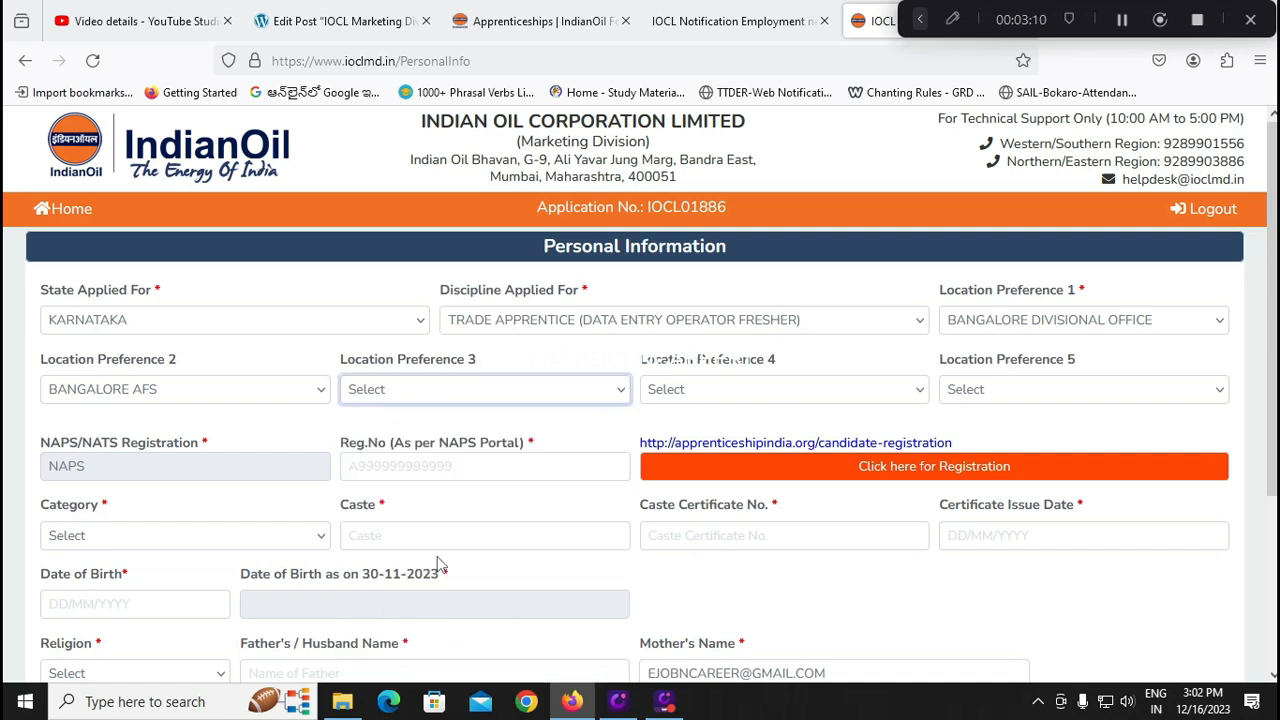
left_click(721, 394)
left_click(704, 634)
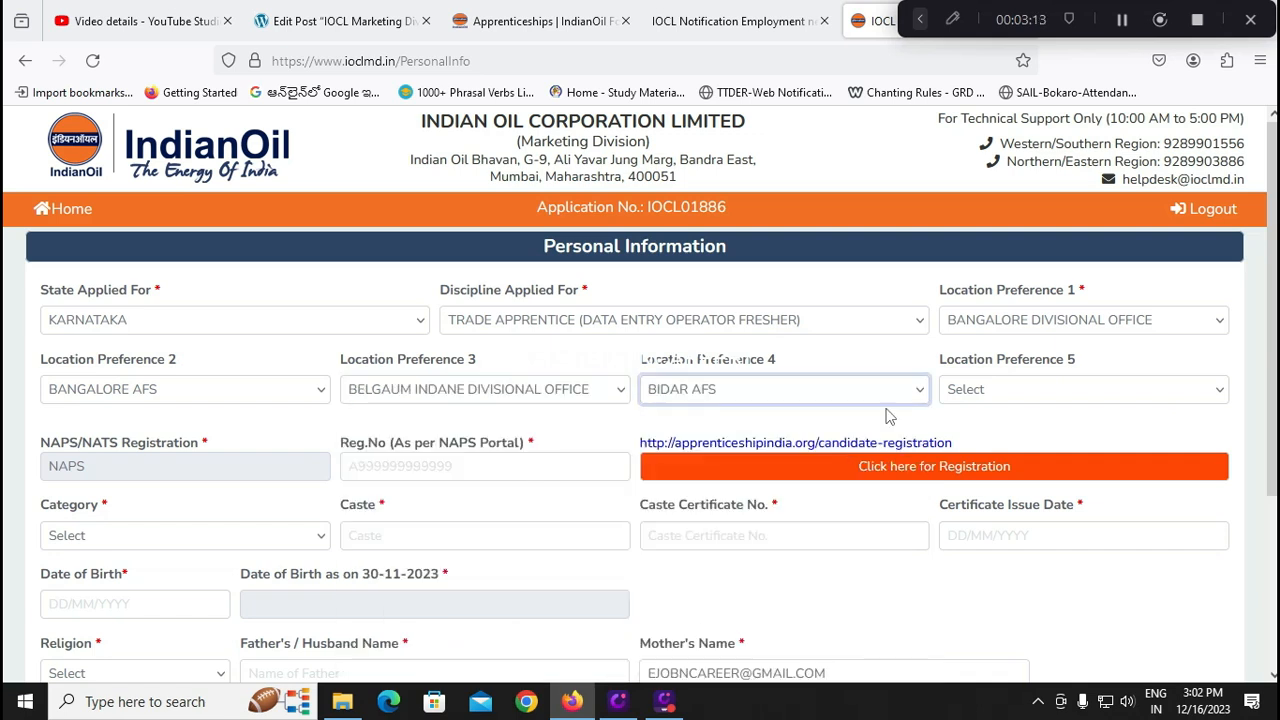
left_click(999, 390)
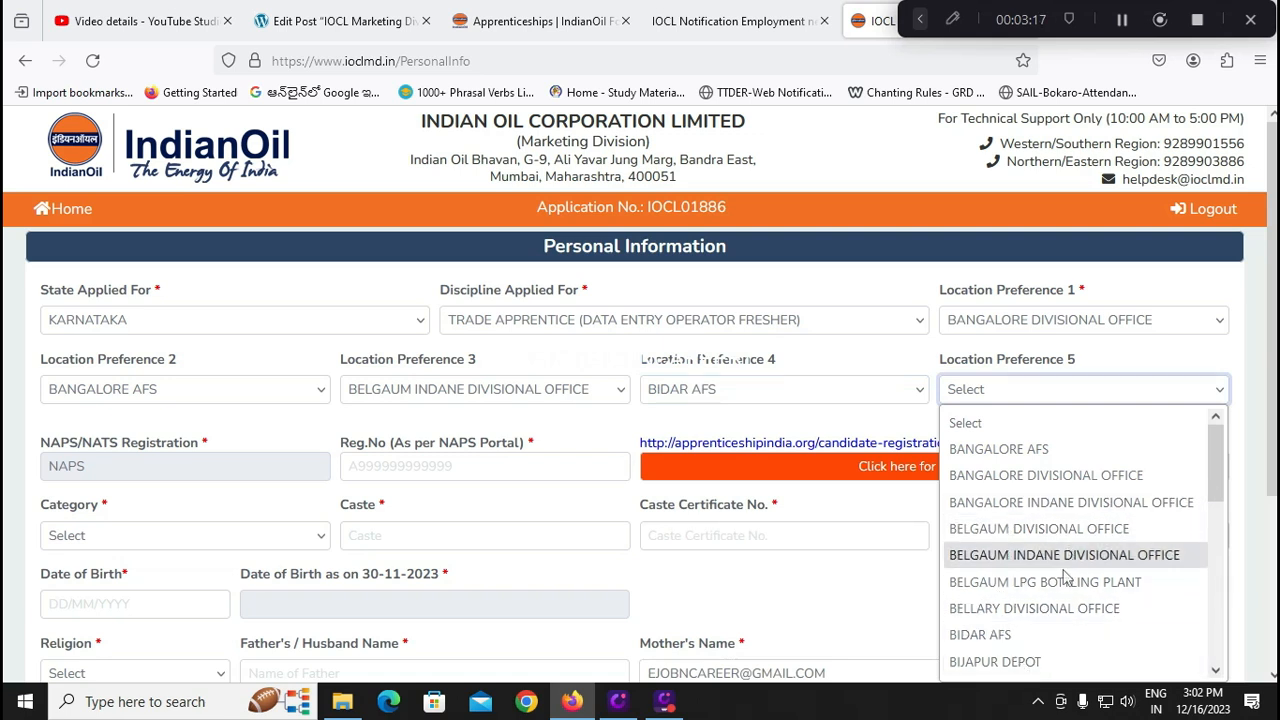
scroll(1068, 568, "down", 5)
left_click(1060, 606)
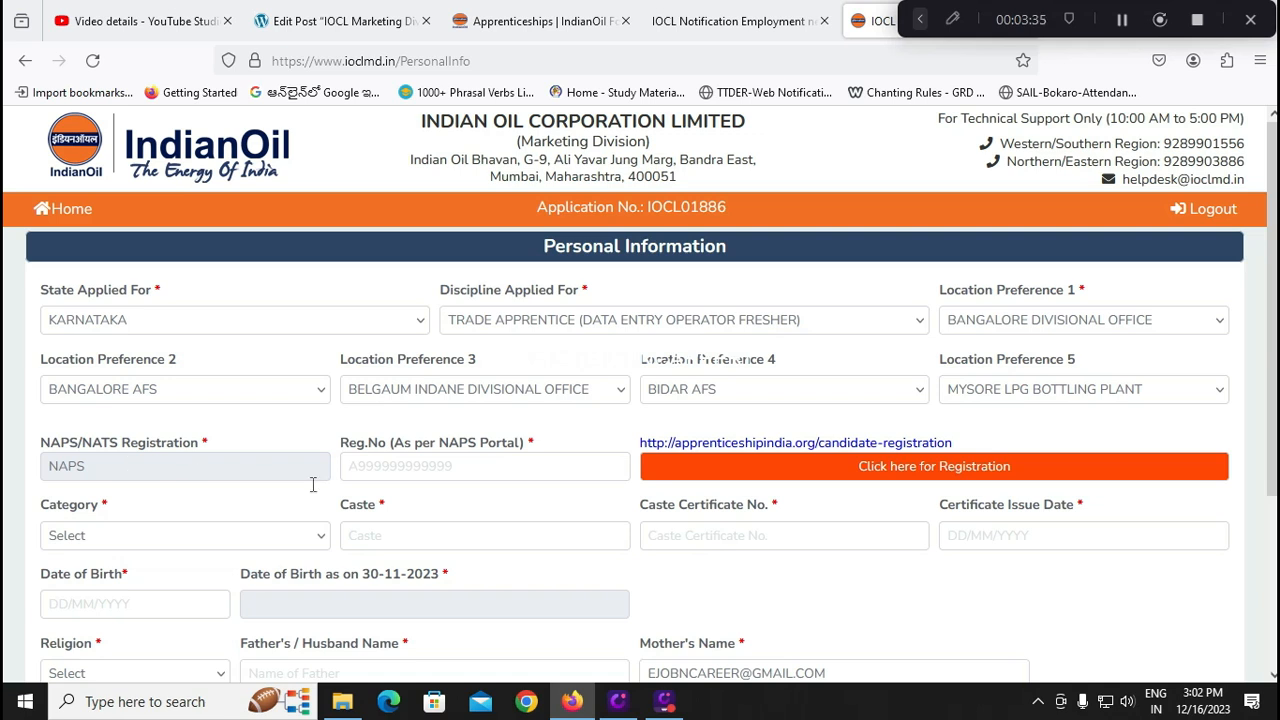
Begin entering the registration number on the NATS login, then switch to the NAPS Apprenticeship home page
left_click(449, 466)
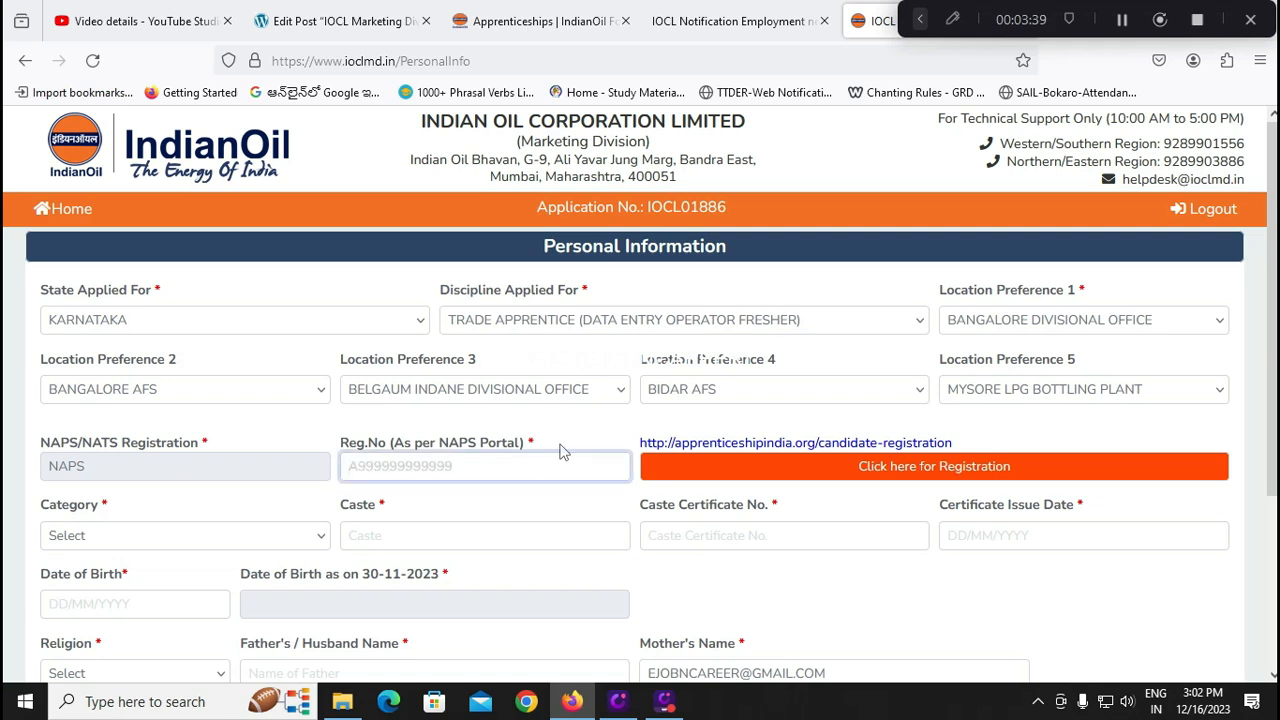
type("A")
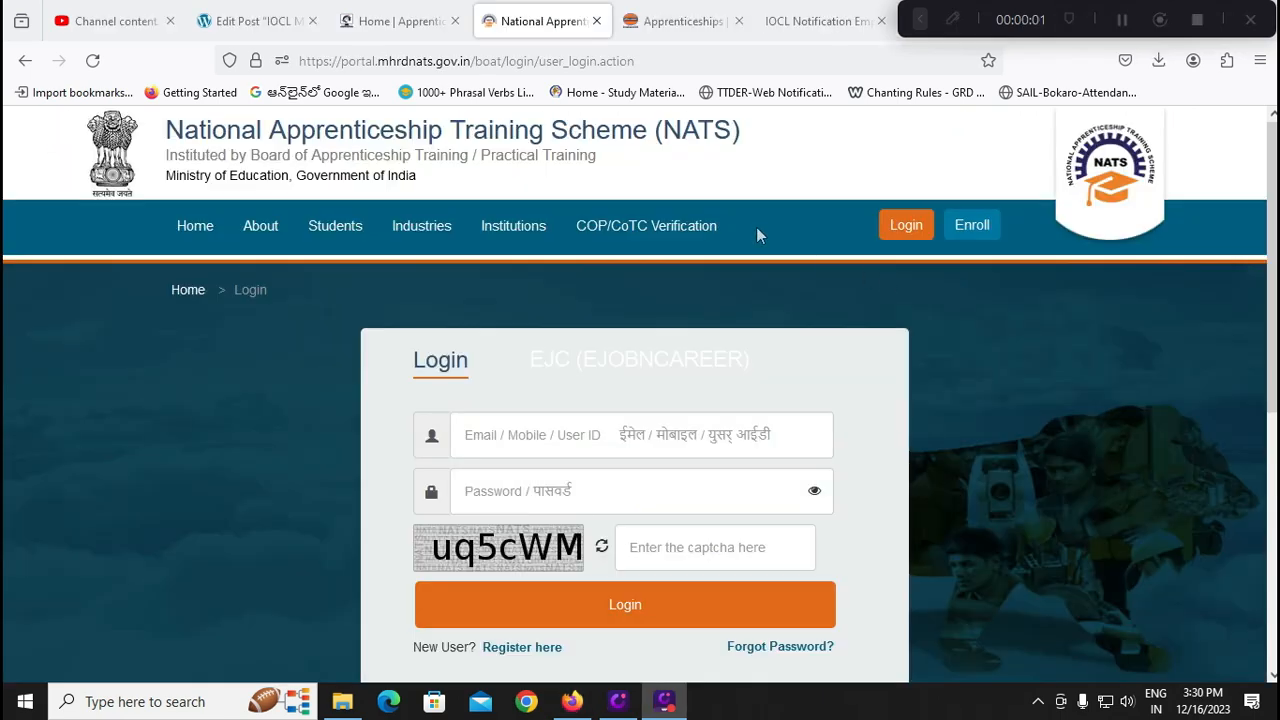
left_click(392, 30)
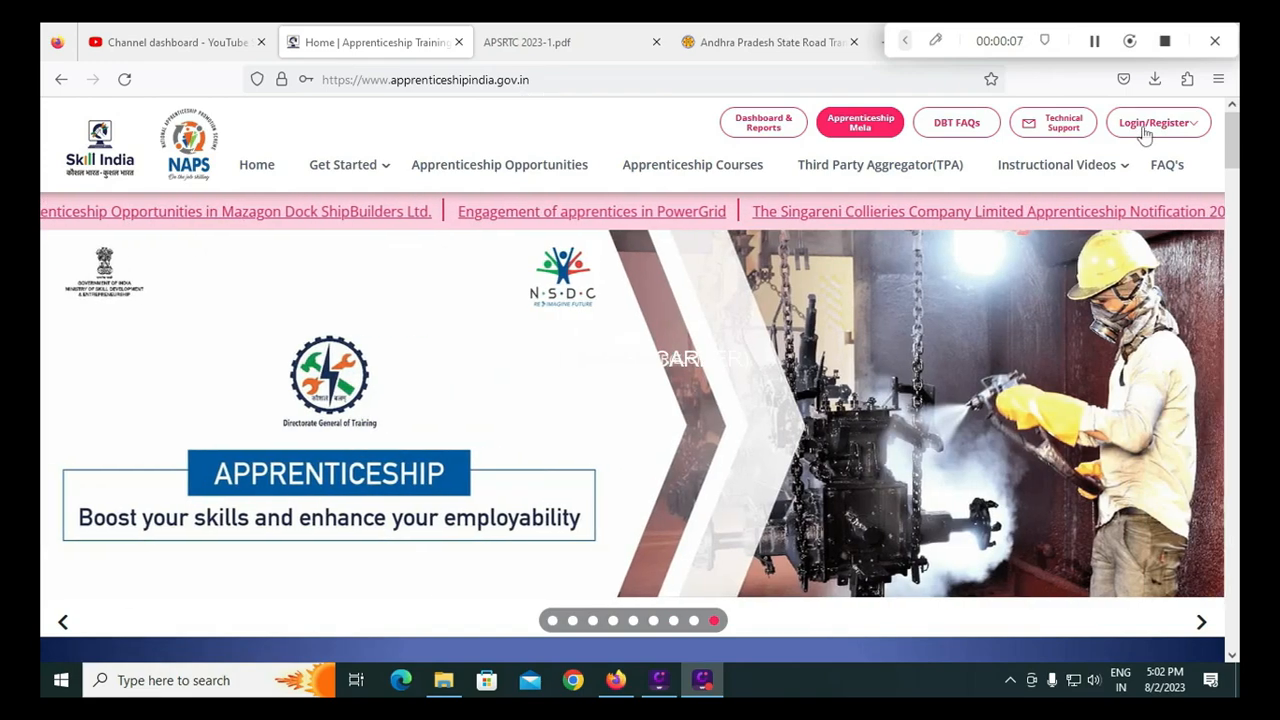
Reach NAPS candidate login, tick reCAPTCHA, and choose candidate registration as an ITI Student
left_click(1150, 125)
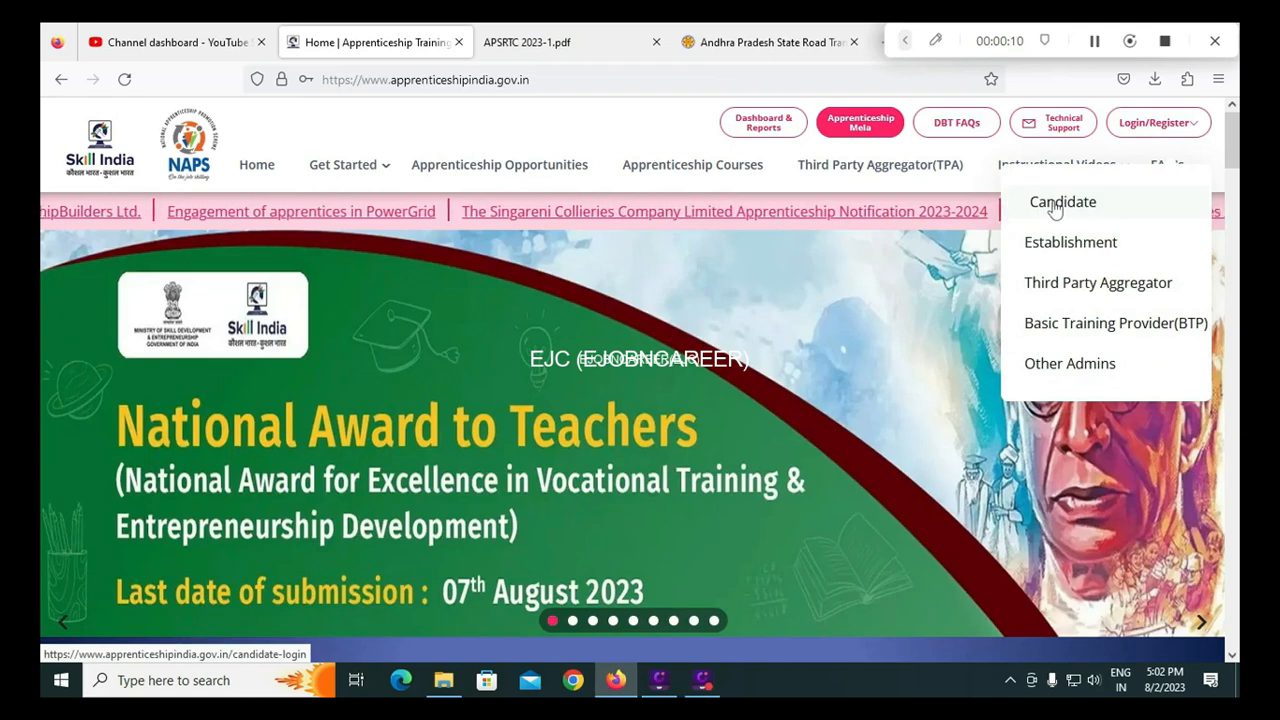
left_click(1055, 204)
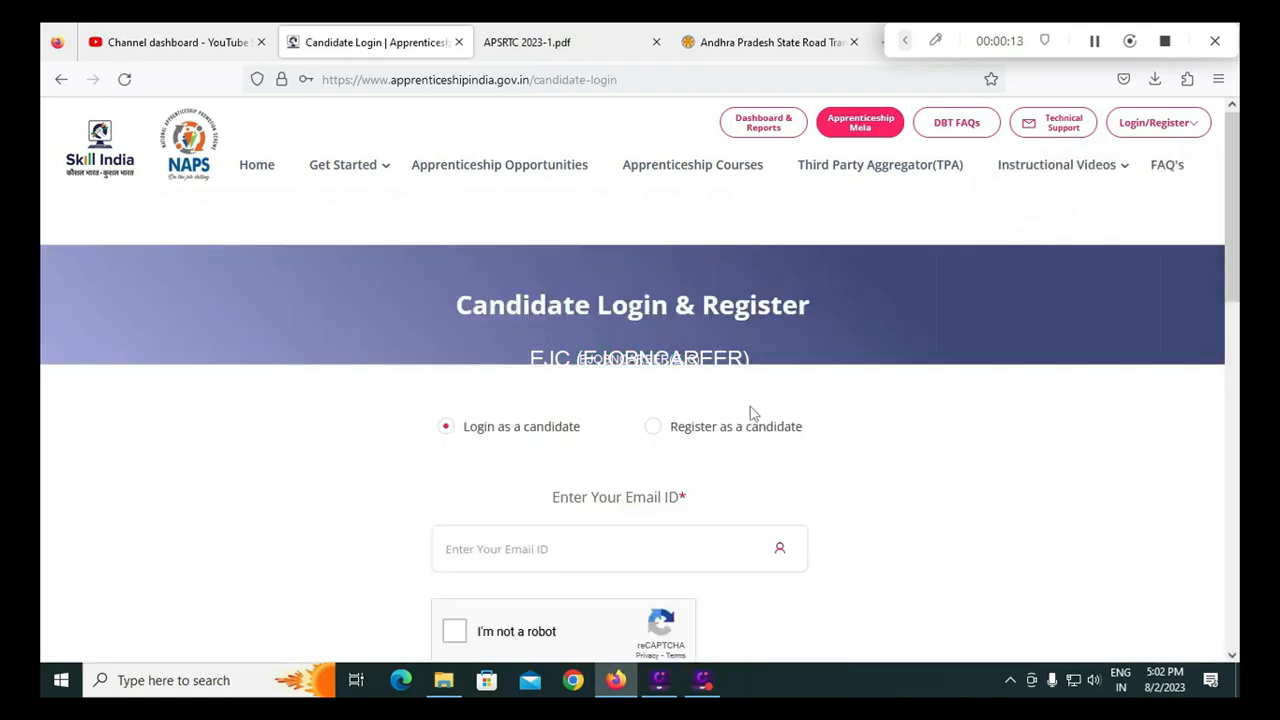
scroll(720, 425, "down", 1)
left_click(454, 541)
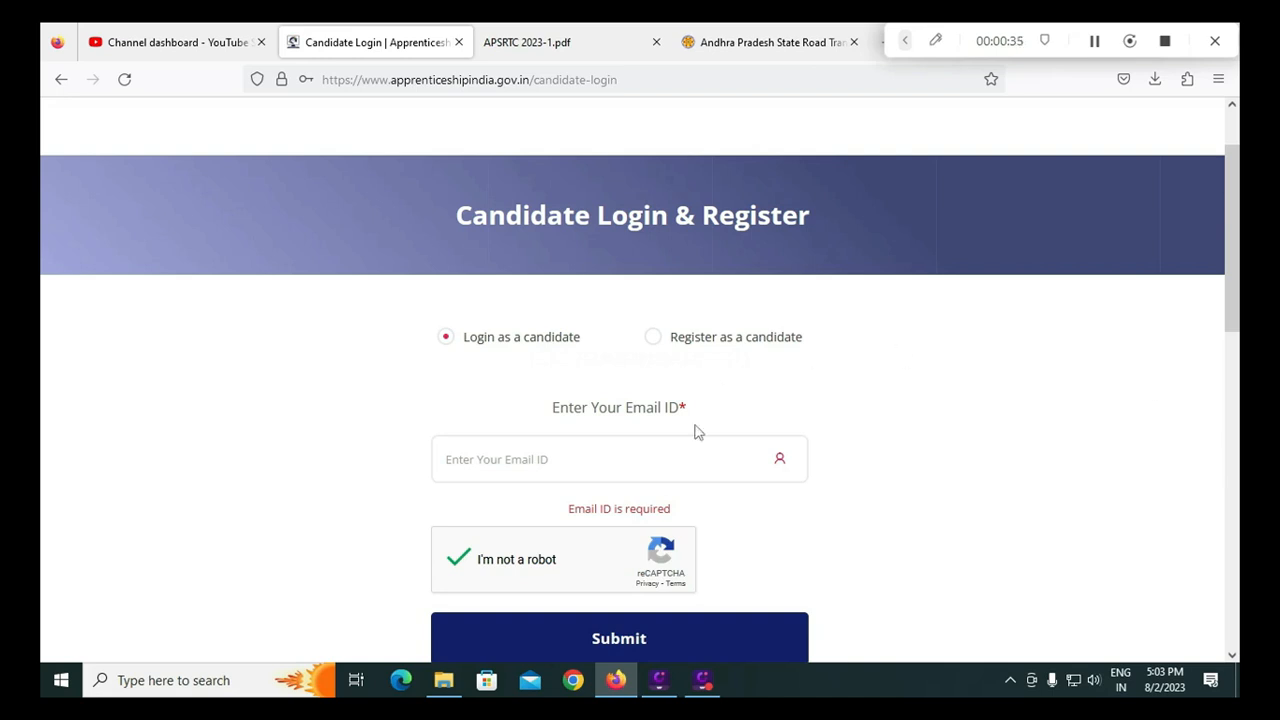
left_click(654, 338)
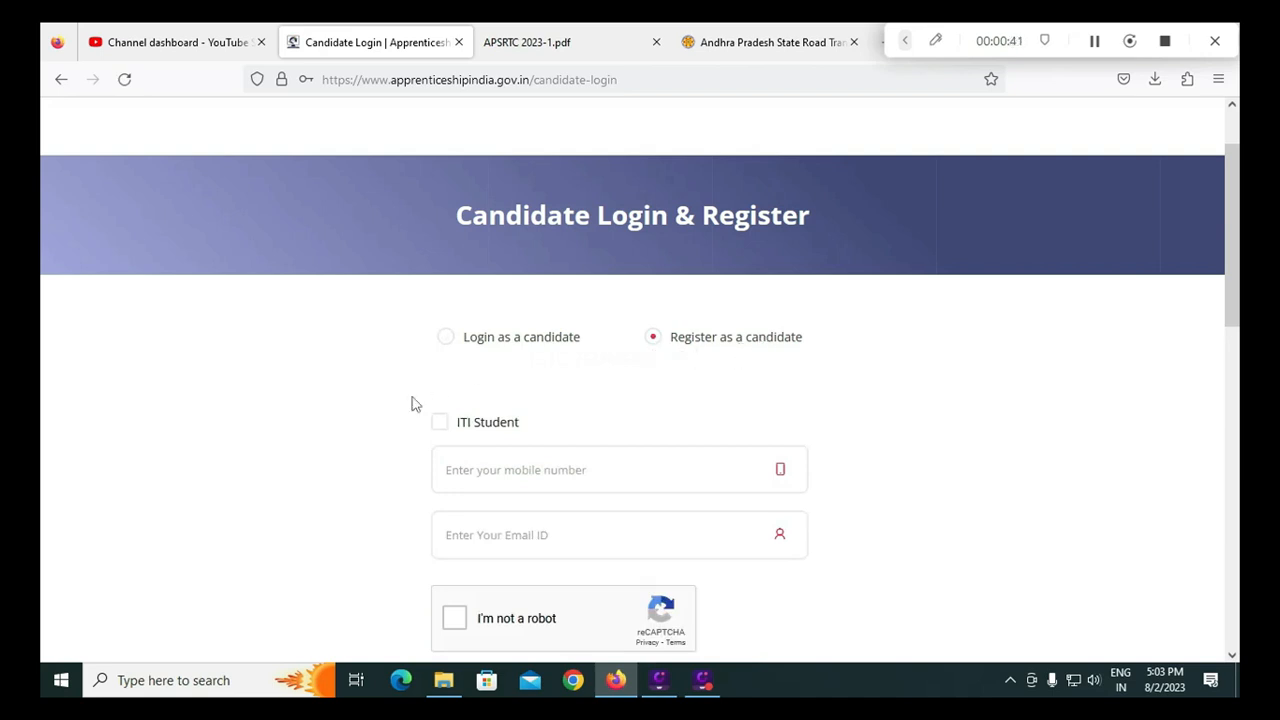
left_click(439, 423)
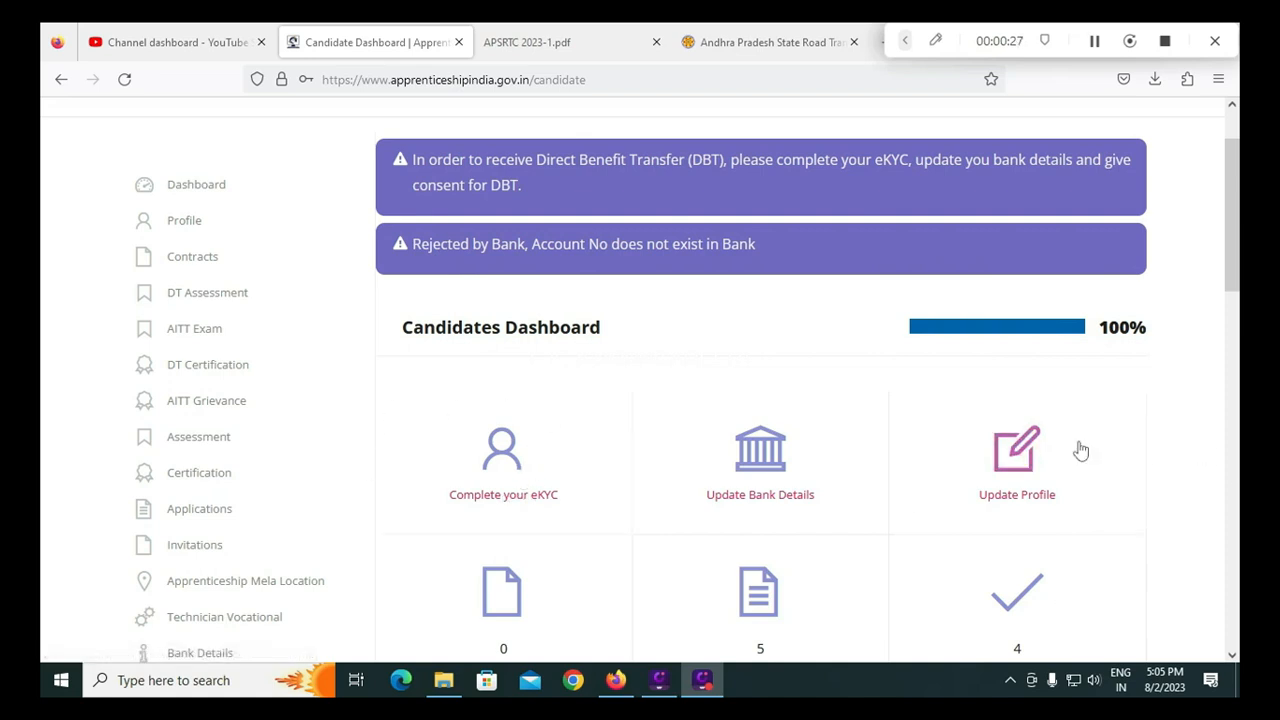
left_click(905, 40)
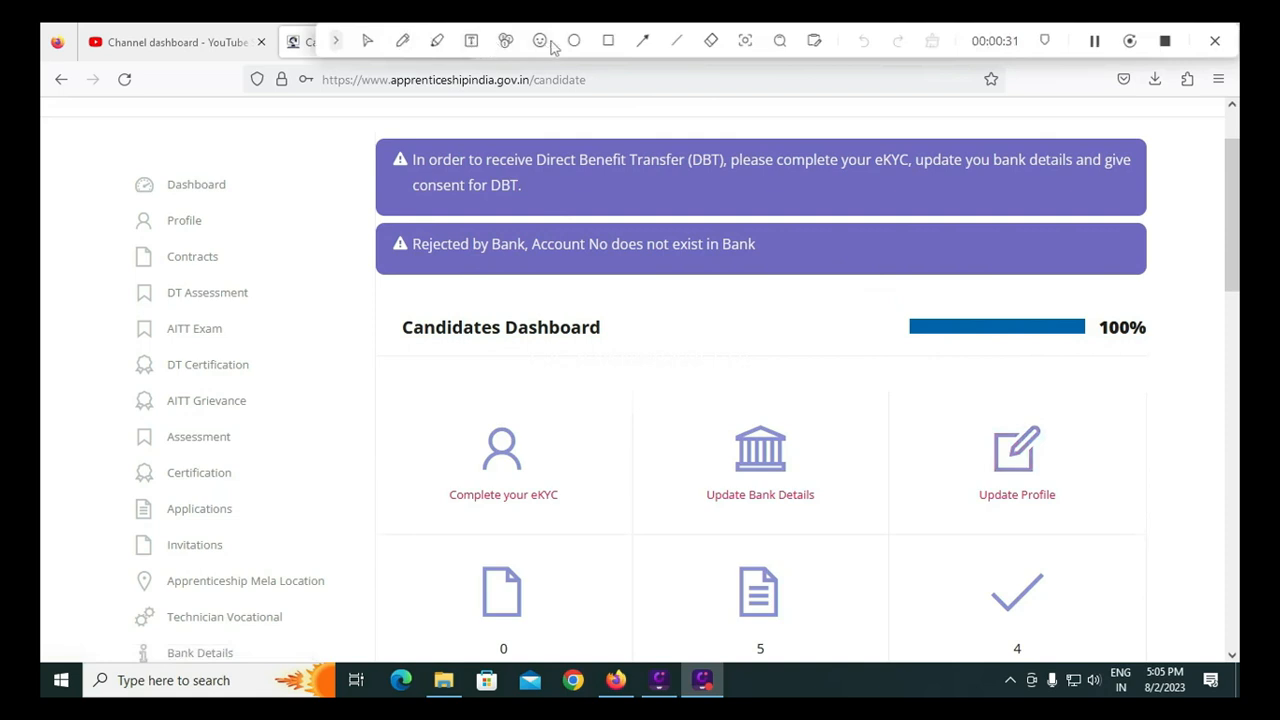
left_click(608, 40)
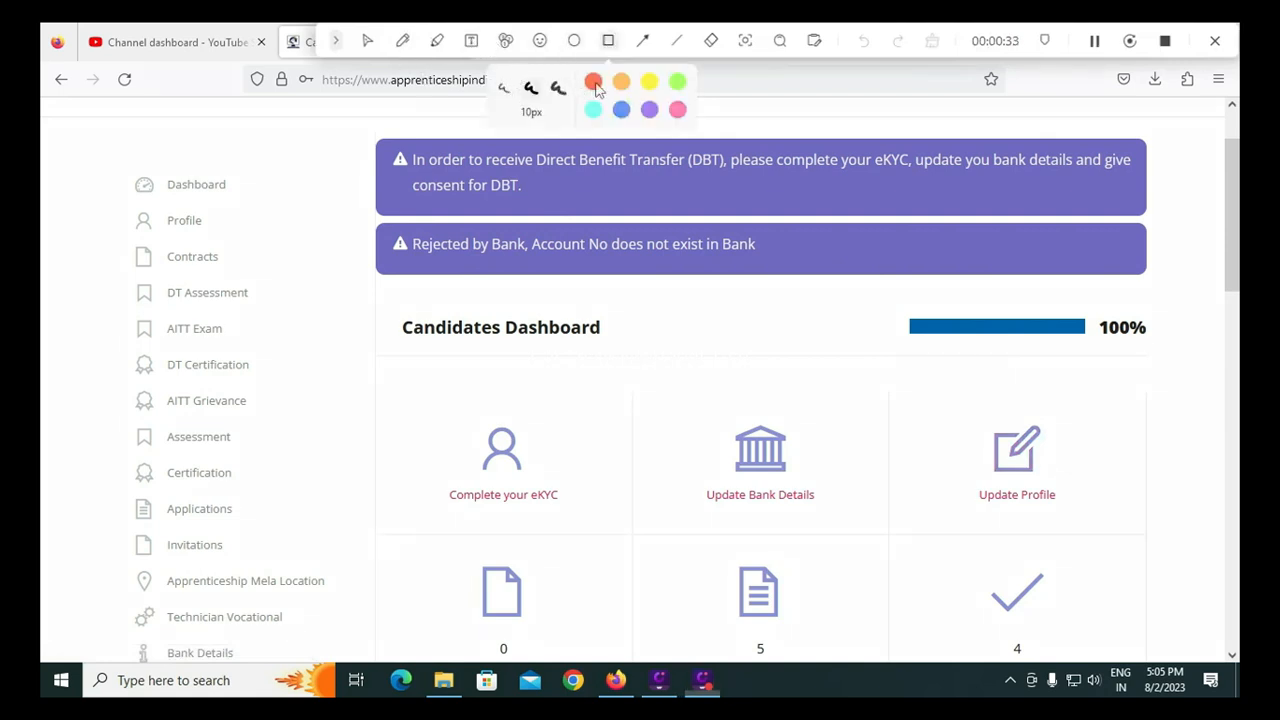
mouse_move(902, 312)
left_mouse_down()
mouse_move(1004, 338)
mouse_move(1160, 345)
left_mouse_up()
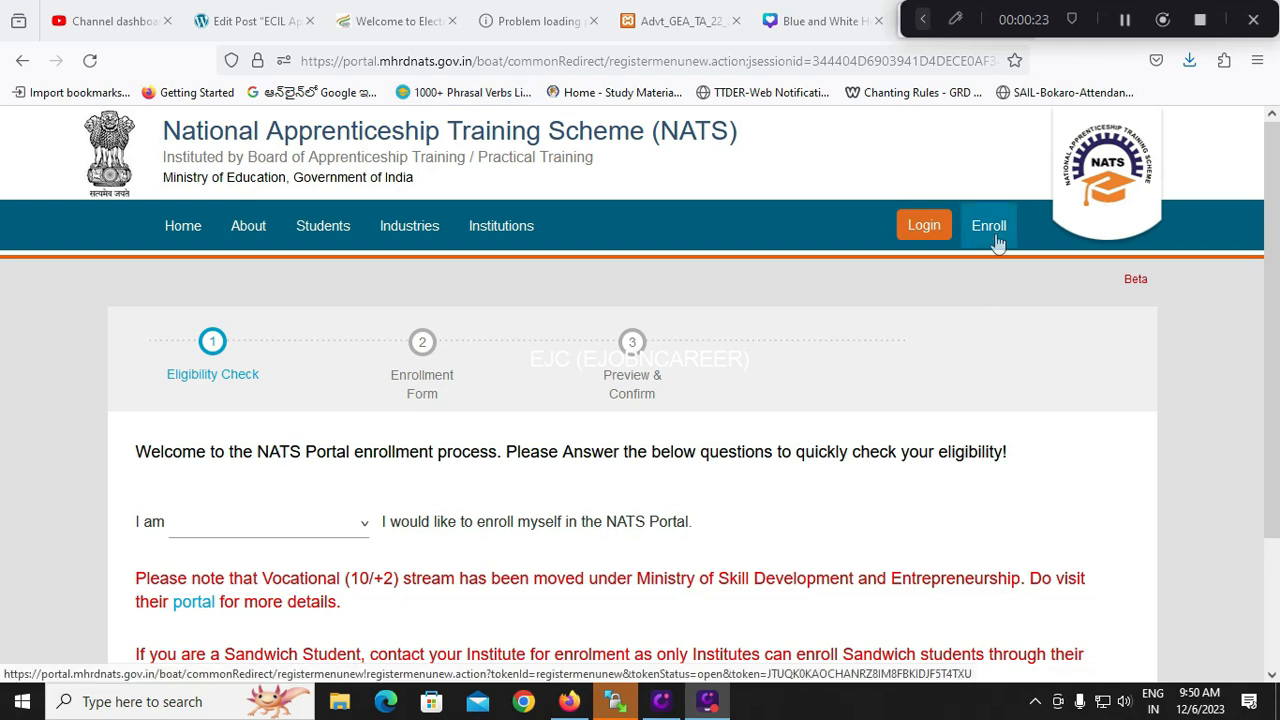
Select 'a Student' as the enrolling type, dismiss the NATS 2.0 notice, and proceed to NATS 2.0 enrollment
left_click(314, 529)
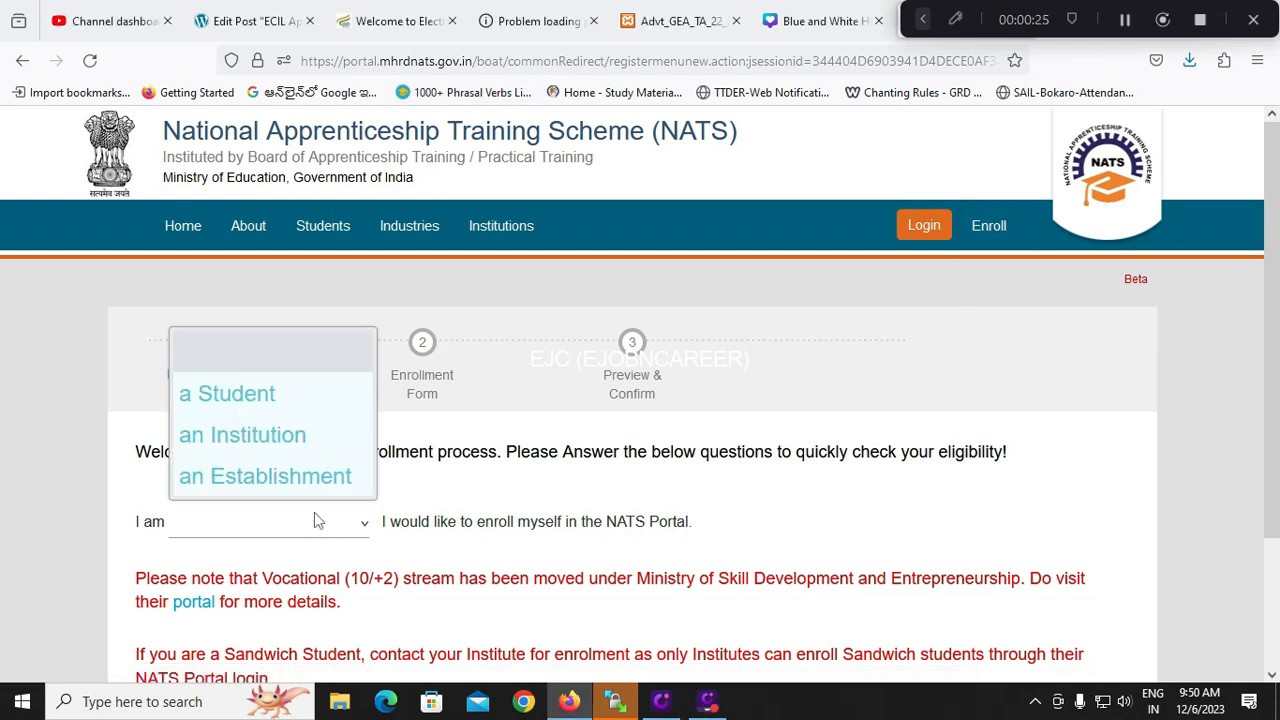
left_click(270, 402)
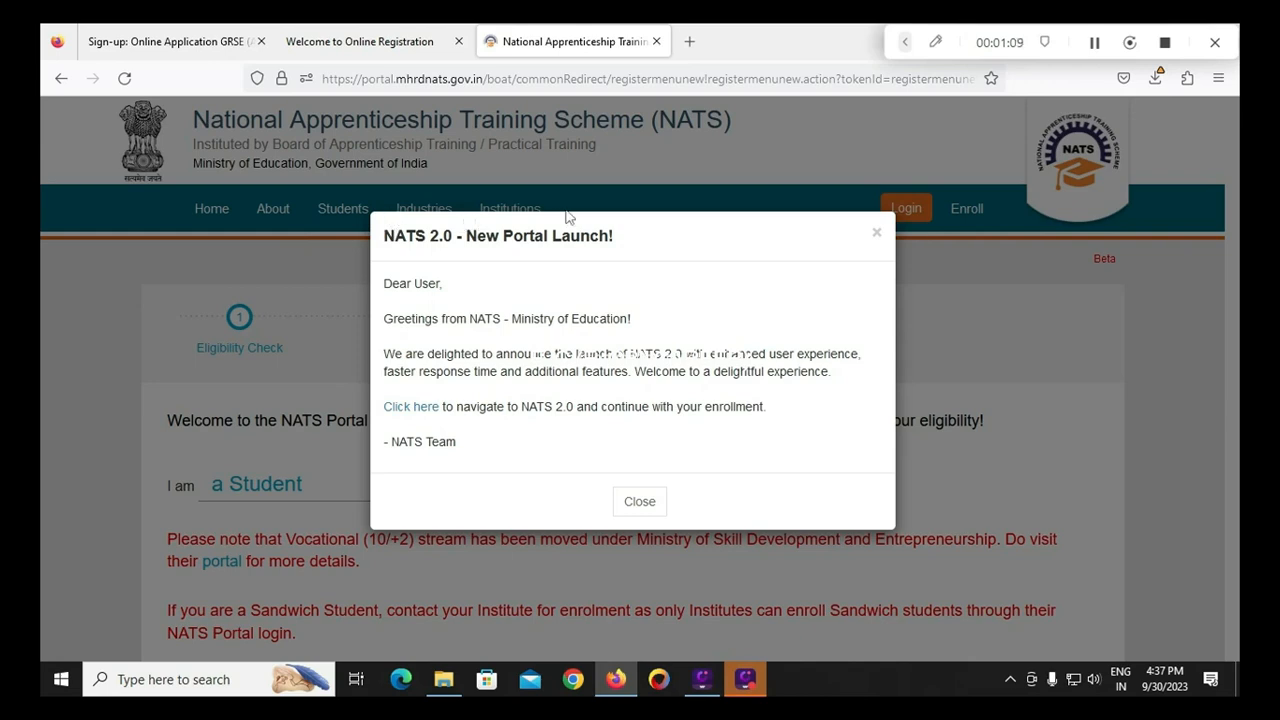
left_click(877, 236)
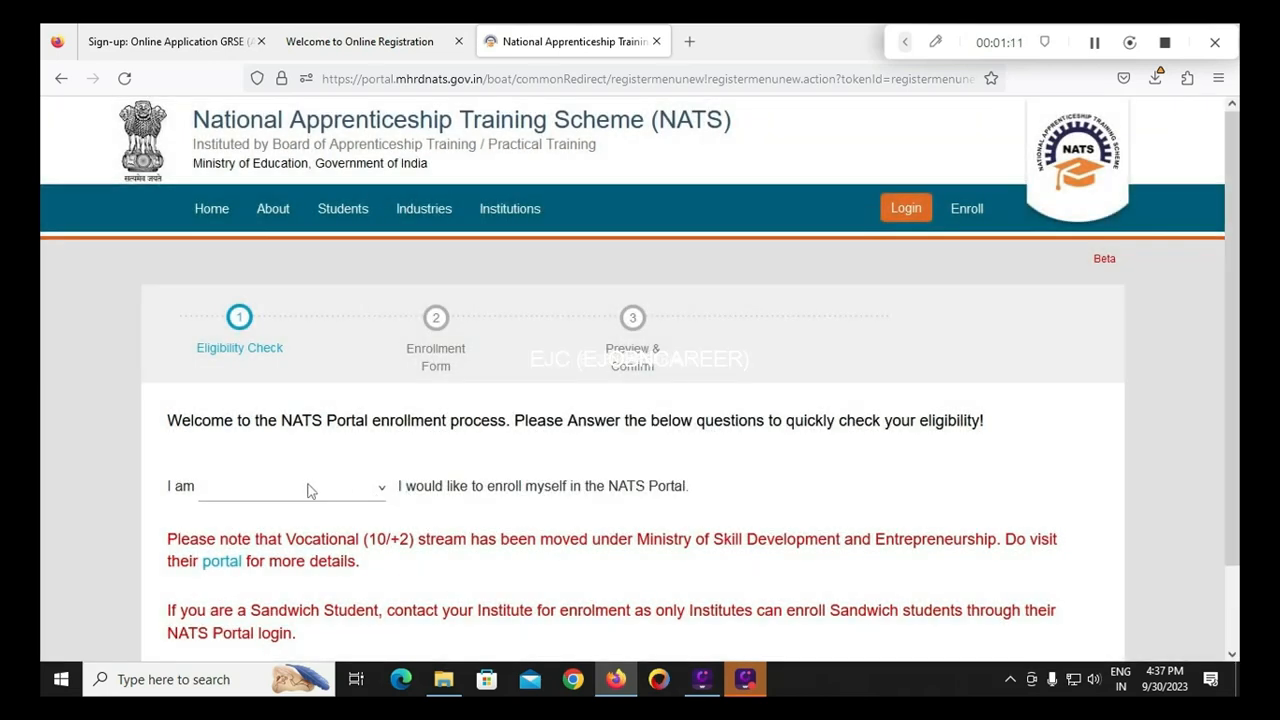
left_click(308, 490)
left_click(270, 363)
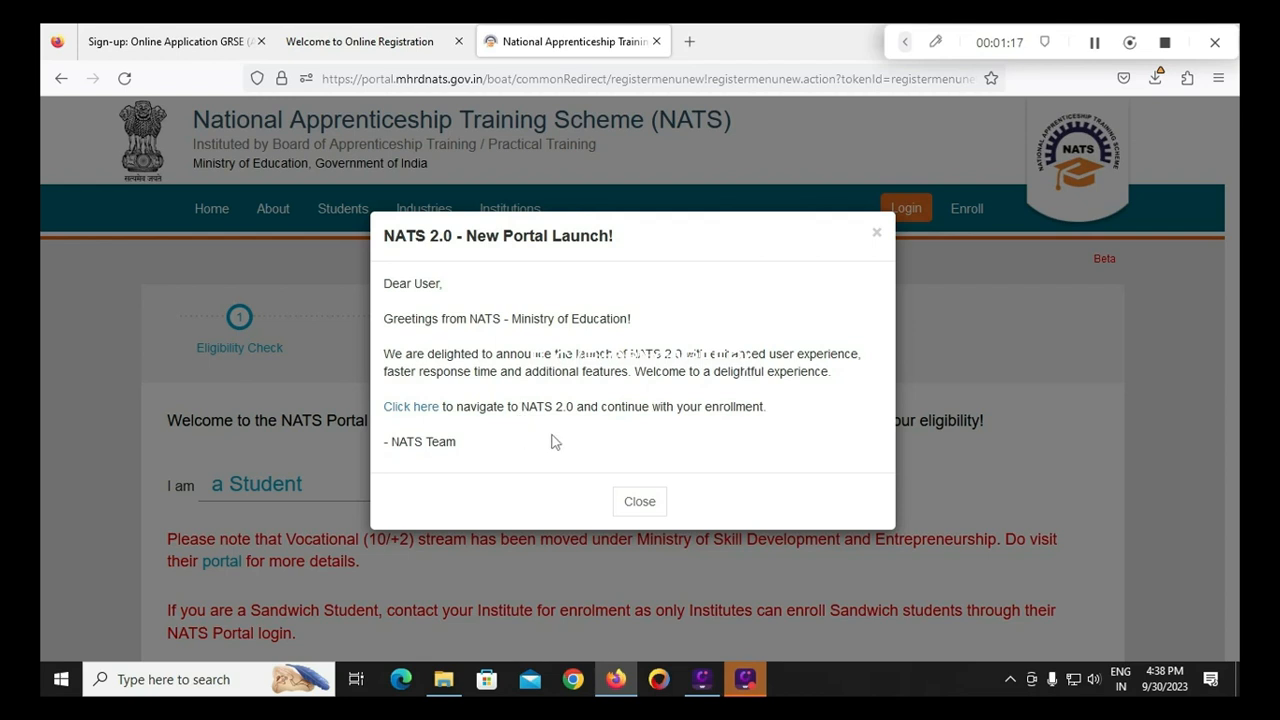
left_click(411, 408)
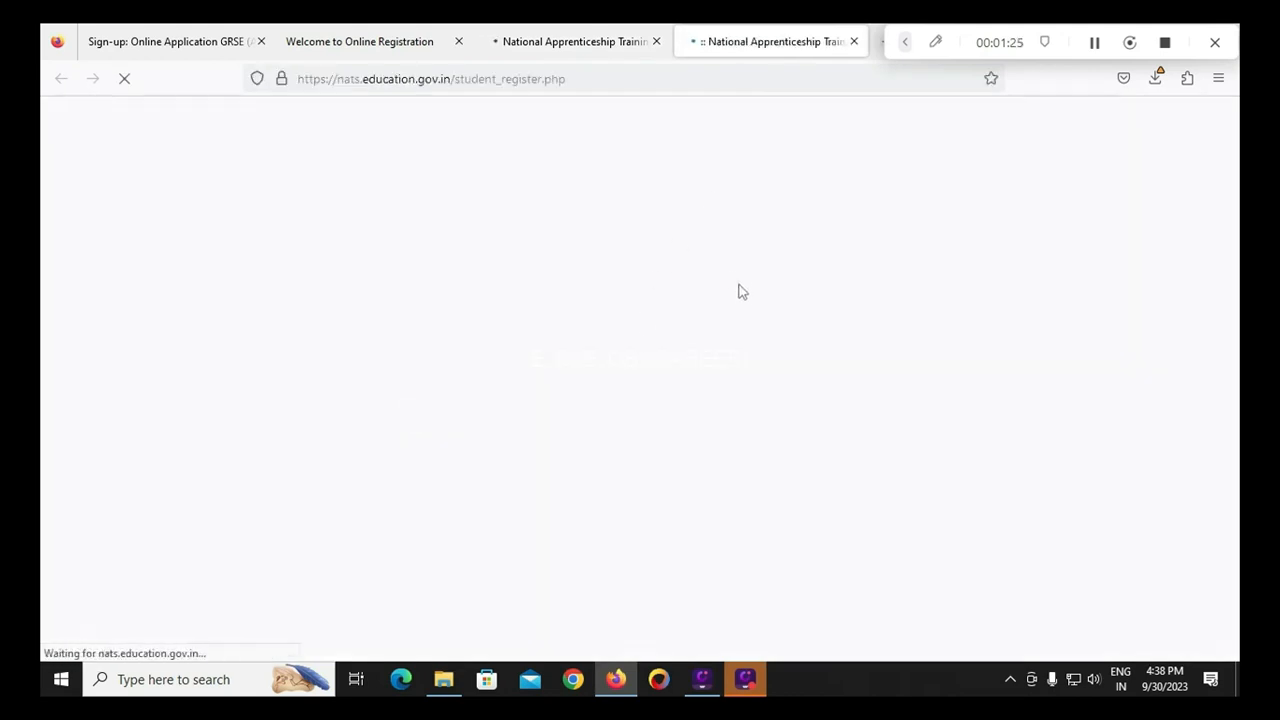
Close the old NATS enrollment tab and scroll down to the 'Do you have above data to Enroll?' question
left_click(656, 41)
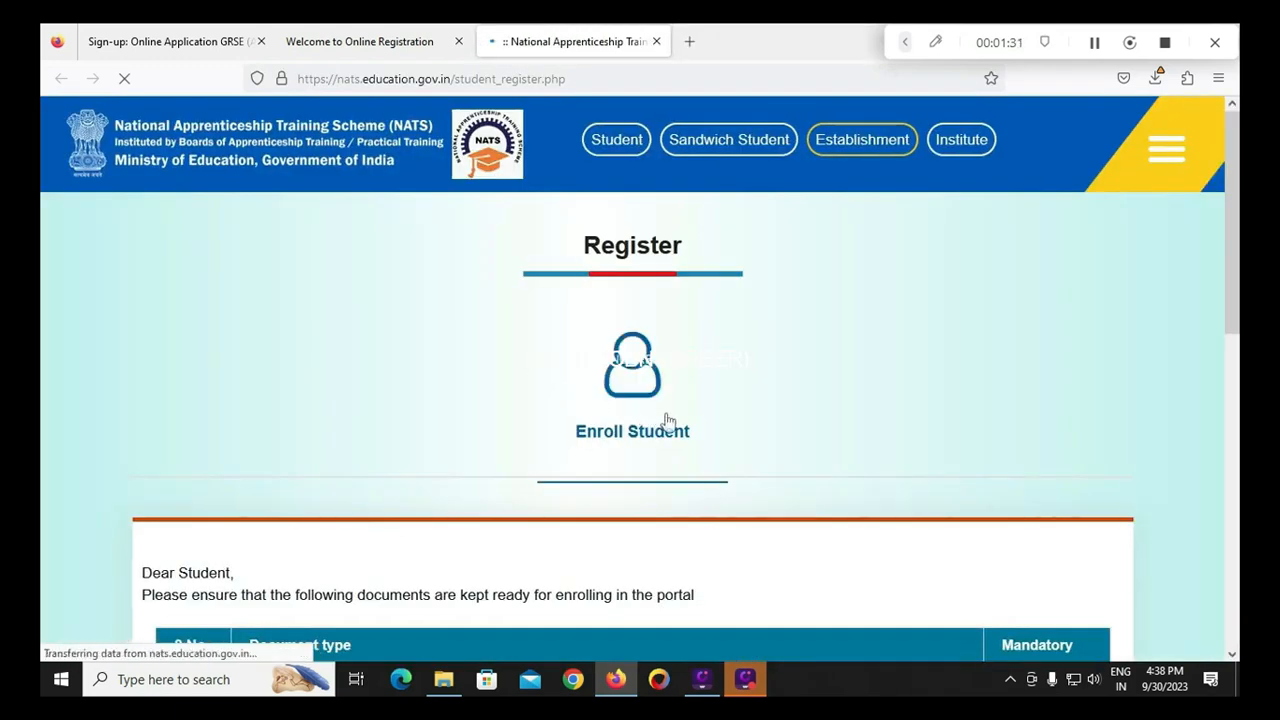
scroll(703, 463, "down", 3)
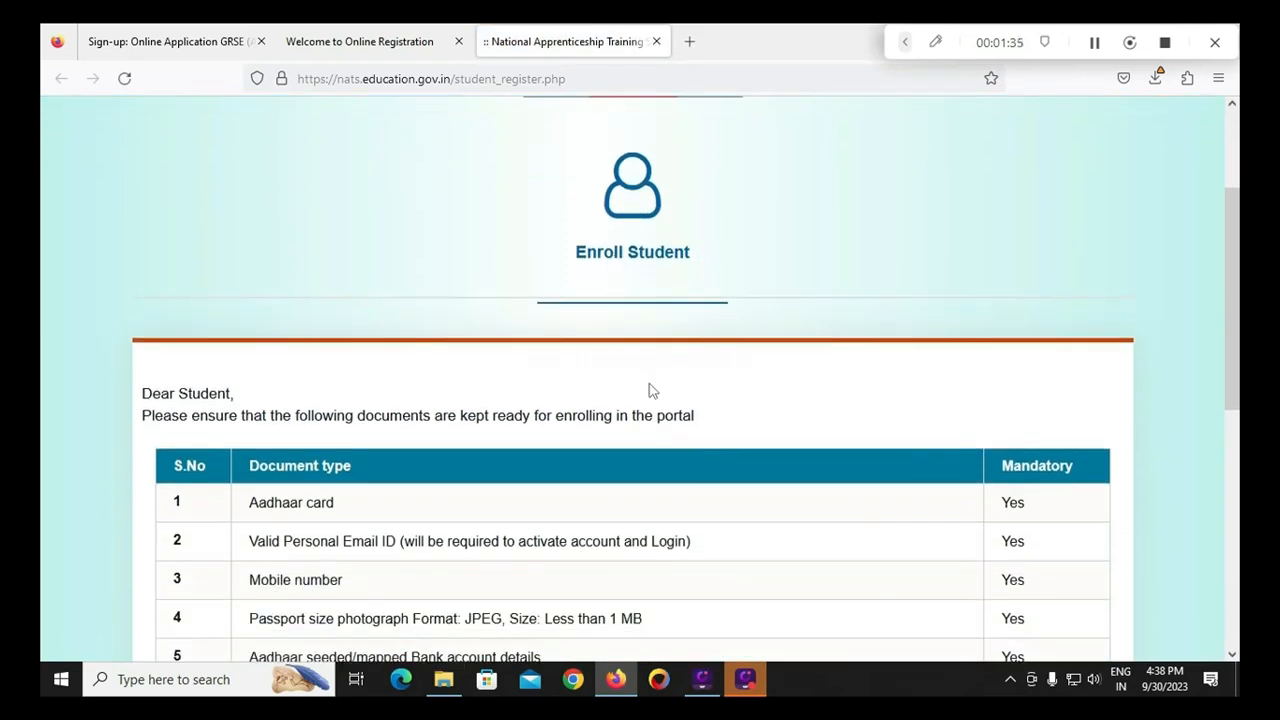
scroll(650, 391, "down", 3)
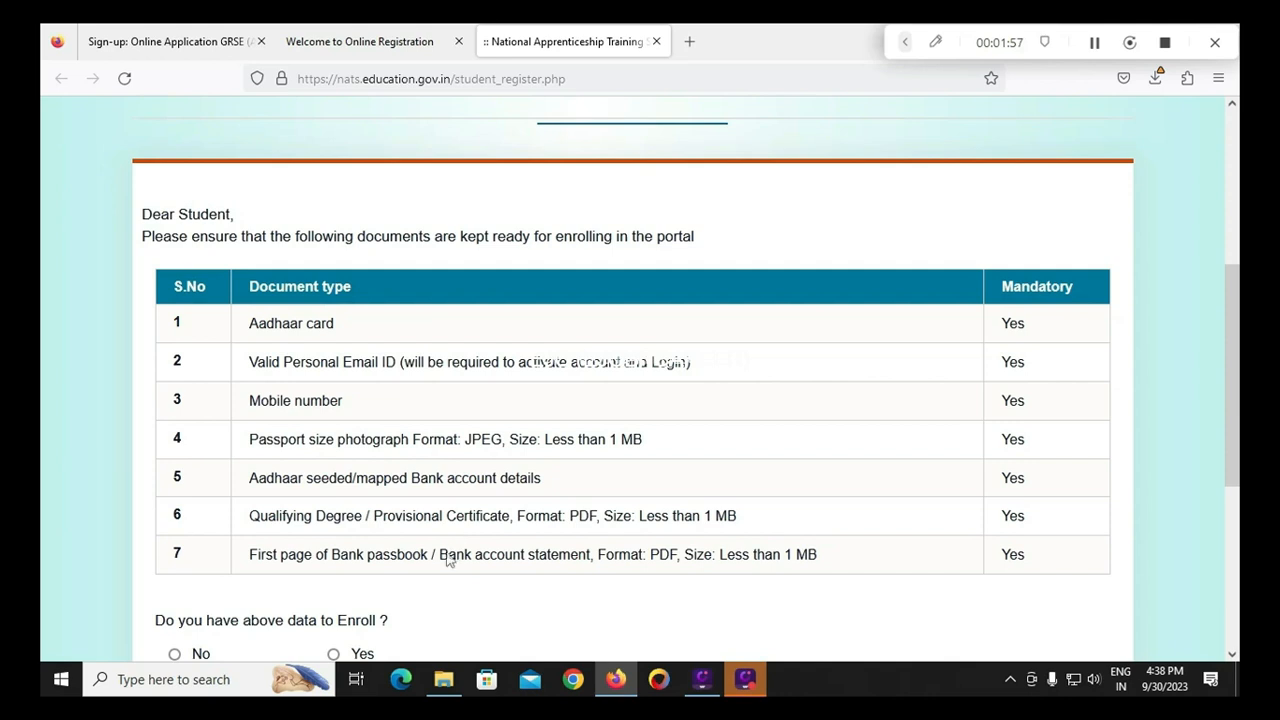
scroll(435, 574, "down", 2)
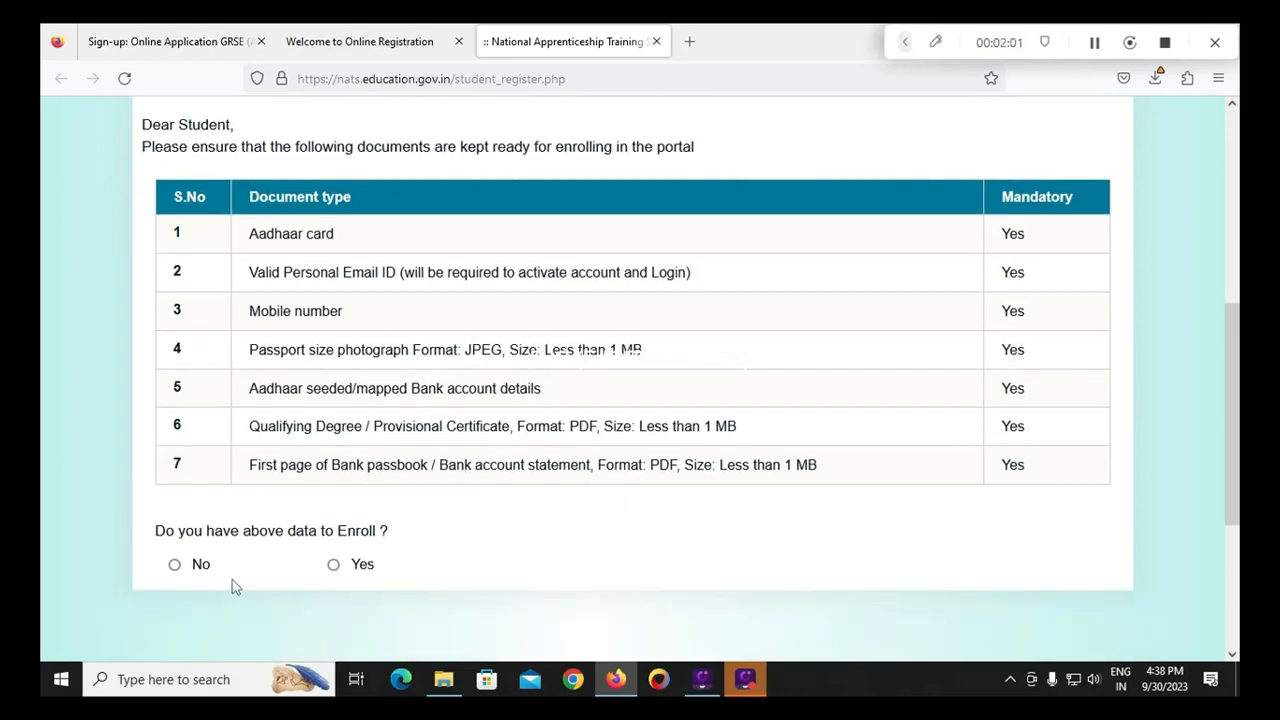
Confirm having the enrollment data, then answer NO to previous apprenticeship training and work experience
left_click(334, 564)
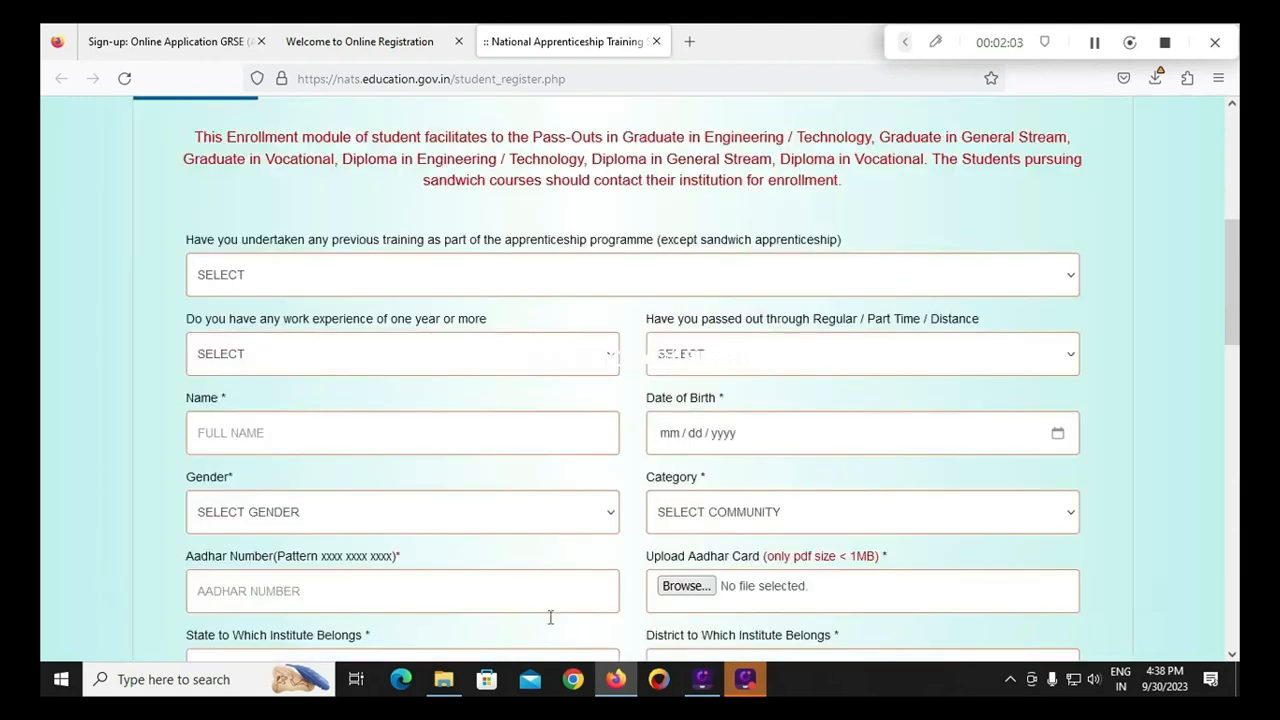
left_click(368, 285)
left_click(284, 200)
left_click(313, 283)
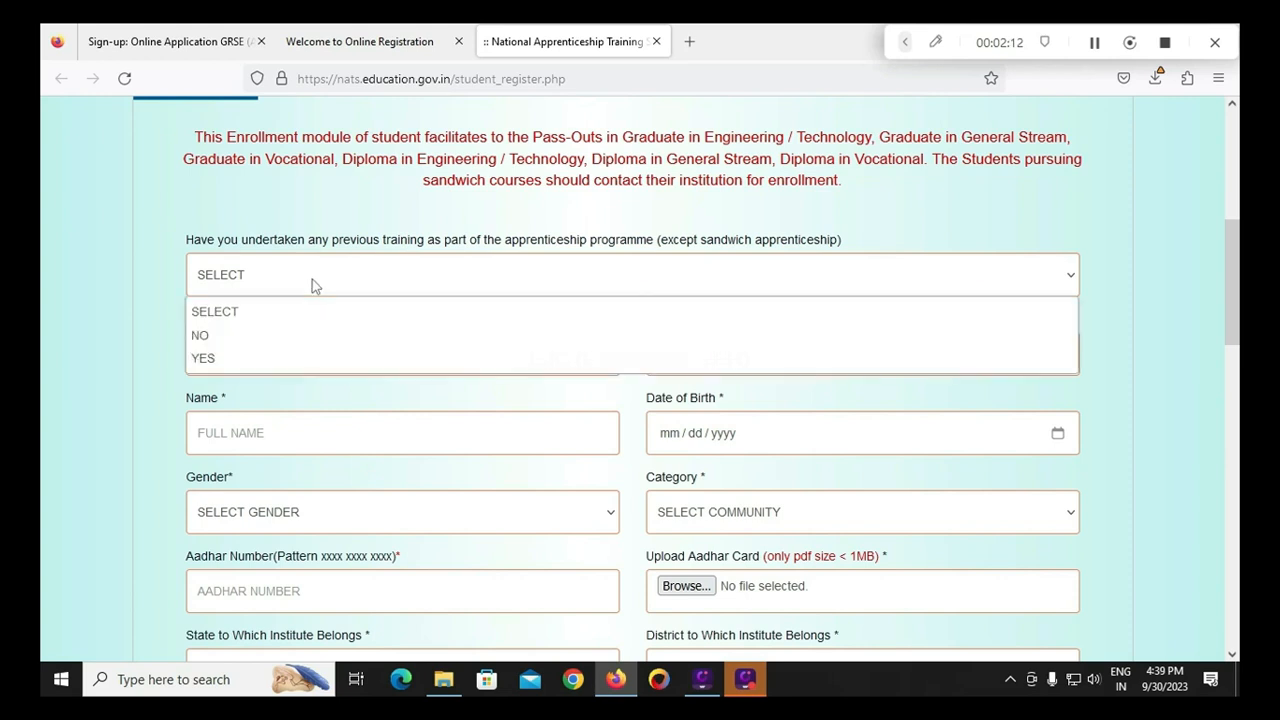
left_click(220, 335)
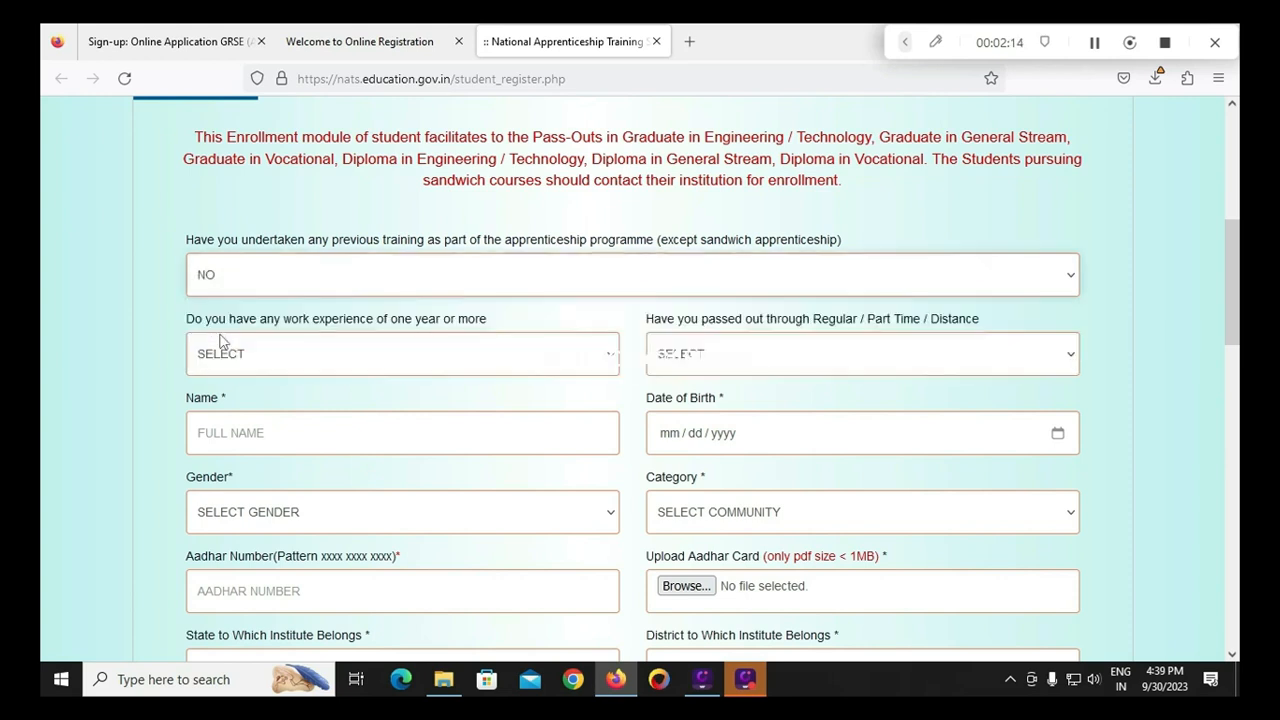
left_click(276, 364)
left_click(238, 414)
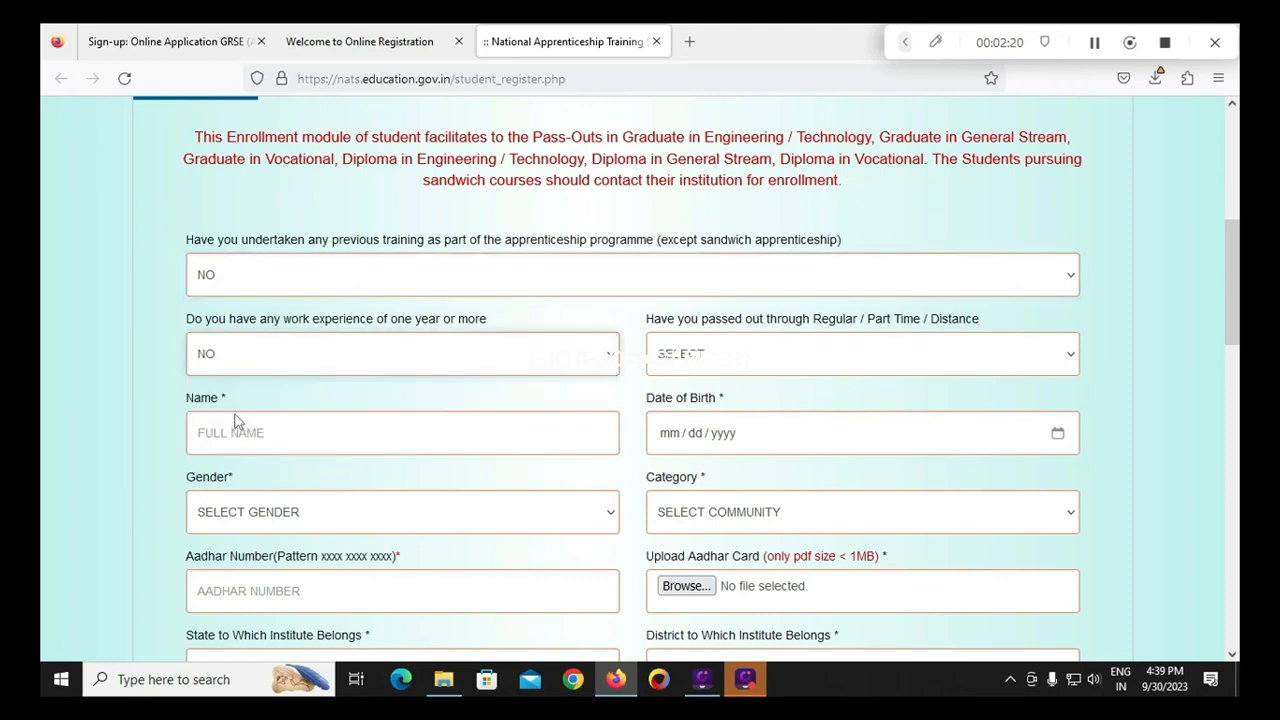
Set mode of study to REGULAR, gender to MALE and category to SC
left_click(723, 373)
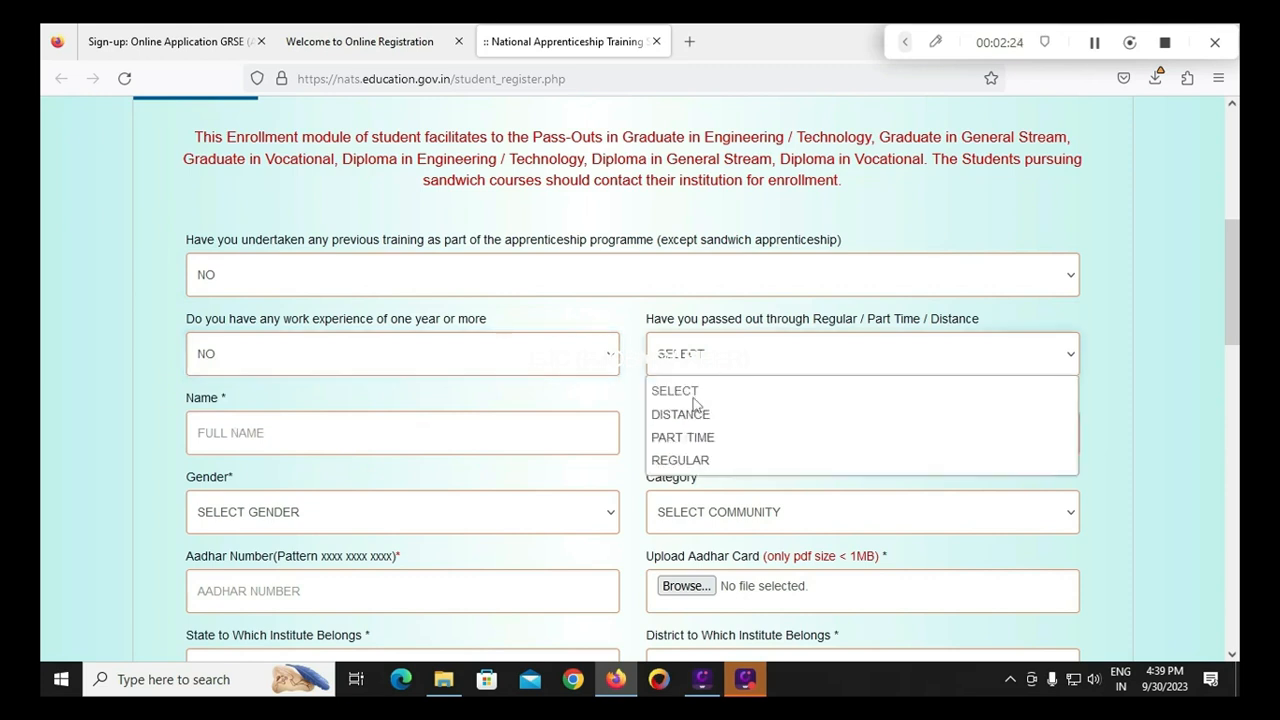
left_click(684, 470)
left_click(366, 443)
left_click(392, 518)
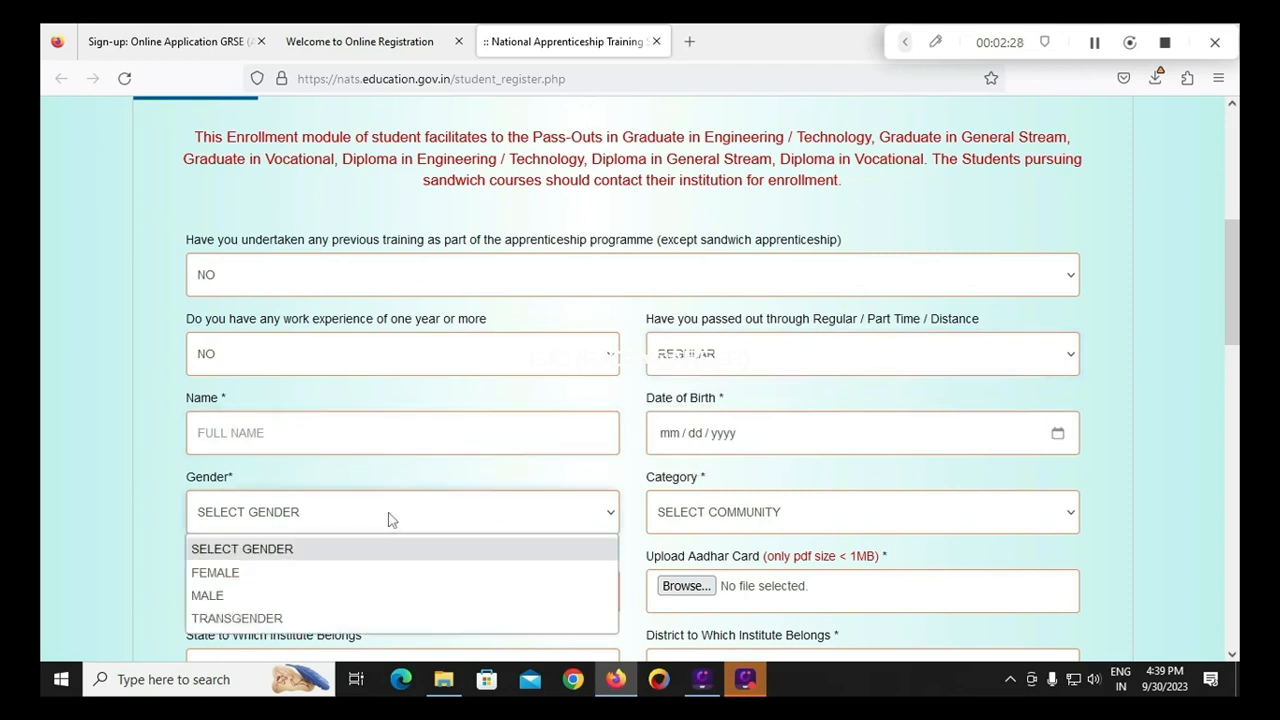
left_click(350, 596)
scroll(766, 500, "down", 2)
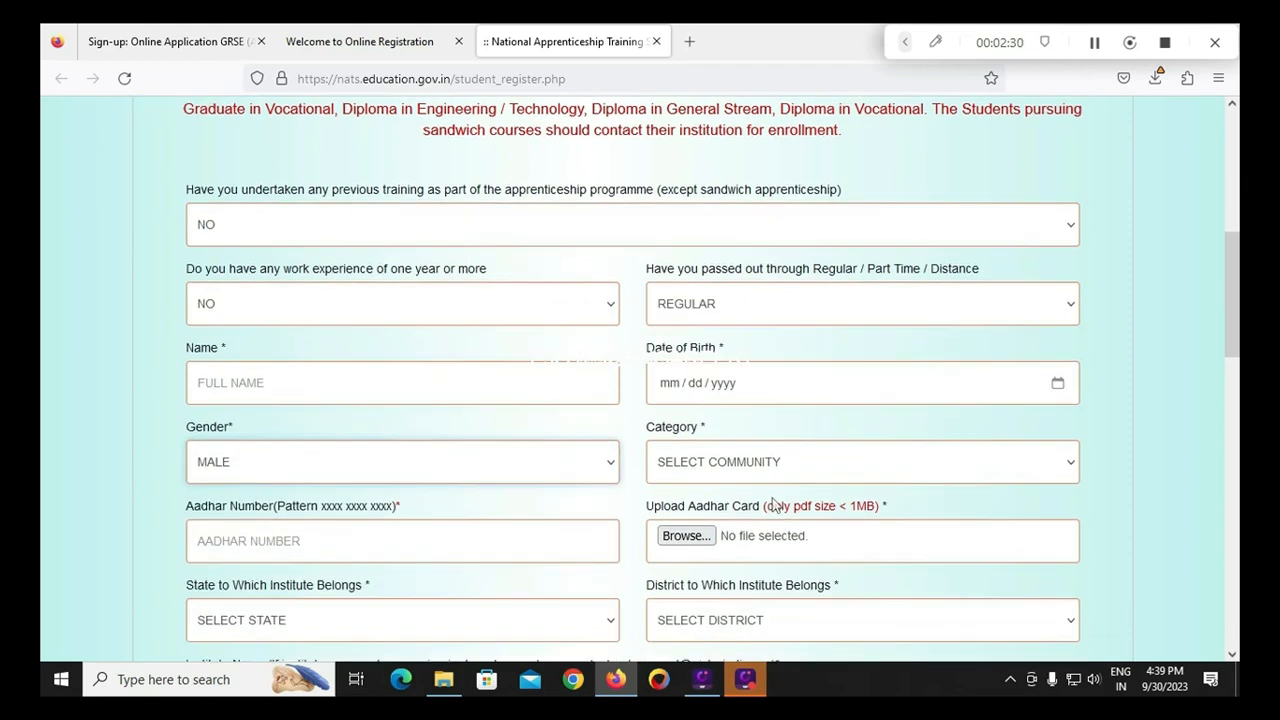
left_click(766, 424)
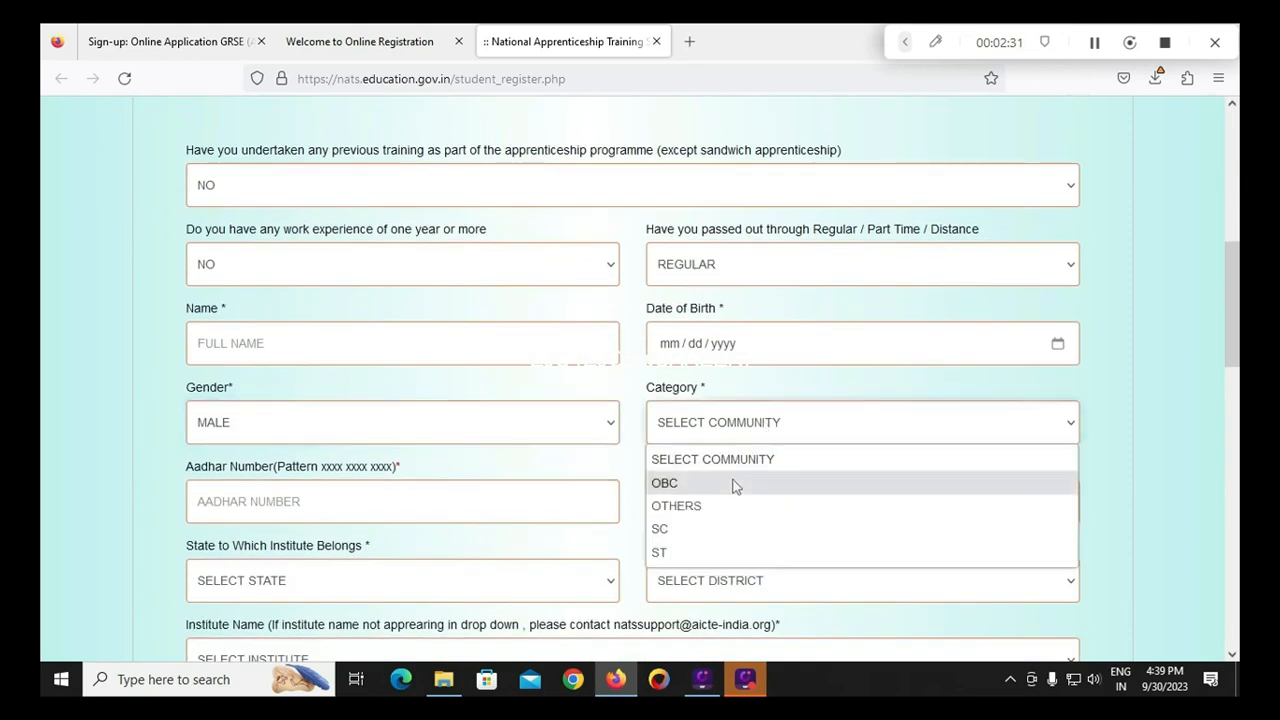
left_click(693, 528)
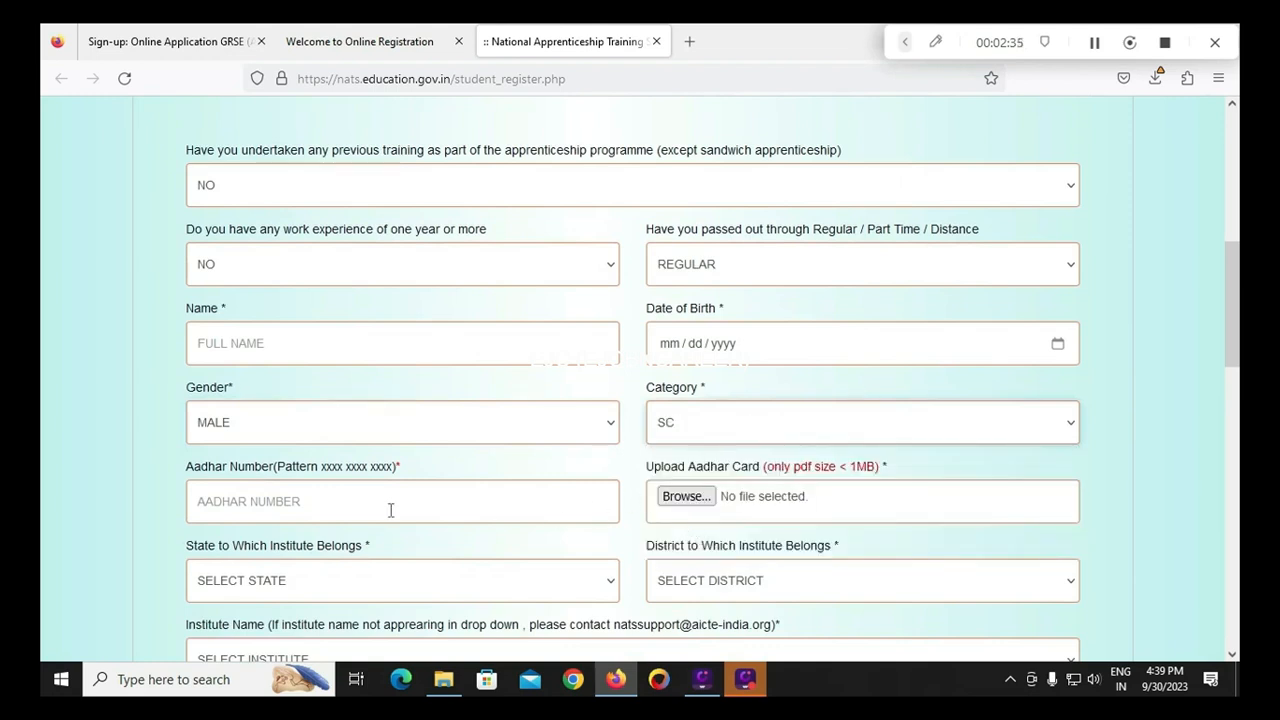
Set the institute's state to ANDHRA PRADESH and district to CHITTOOR, then browse the institute list
scroll(392, 511, "down", 2)
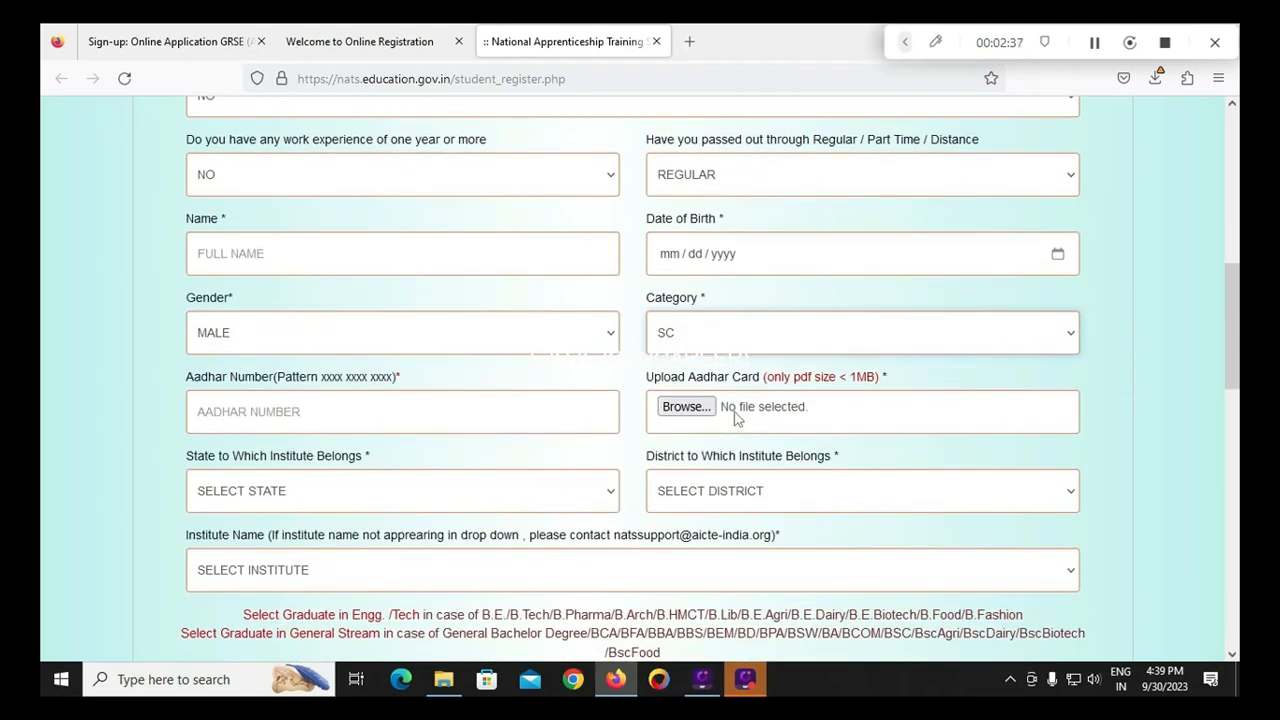
left_click(323, 505)
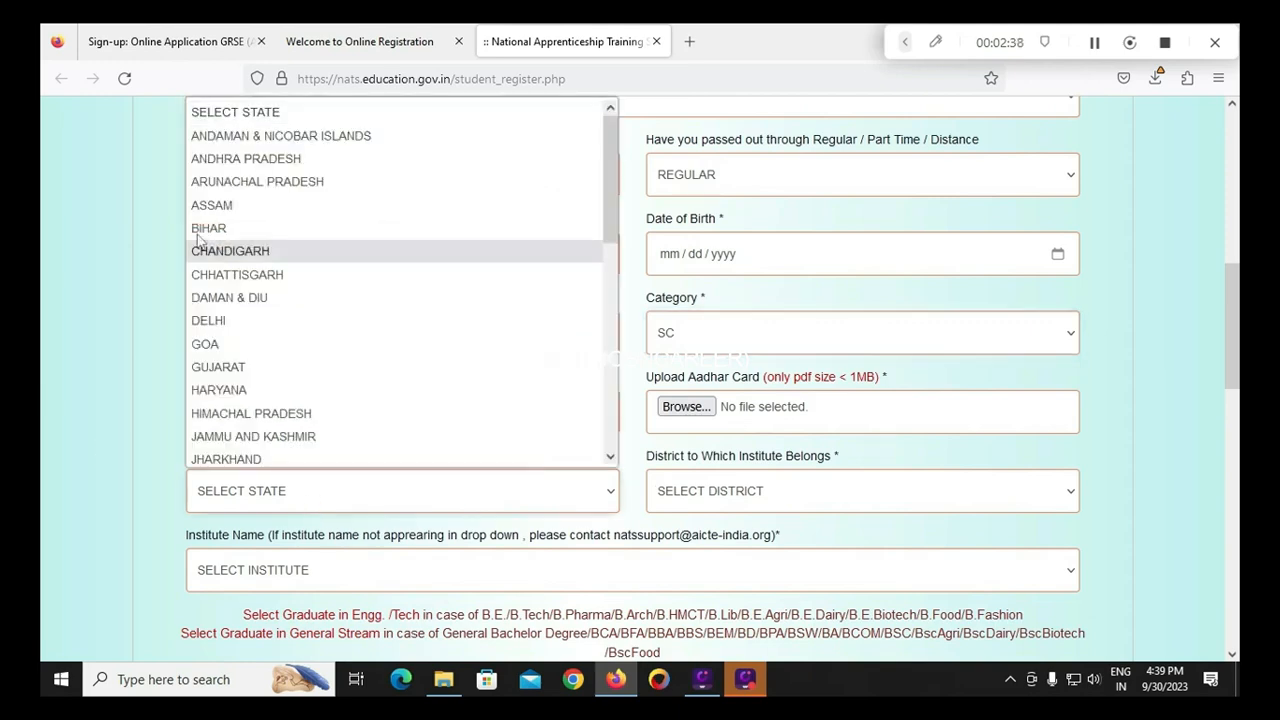
left_click(248, 162)
left_click(690, 505)
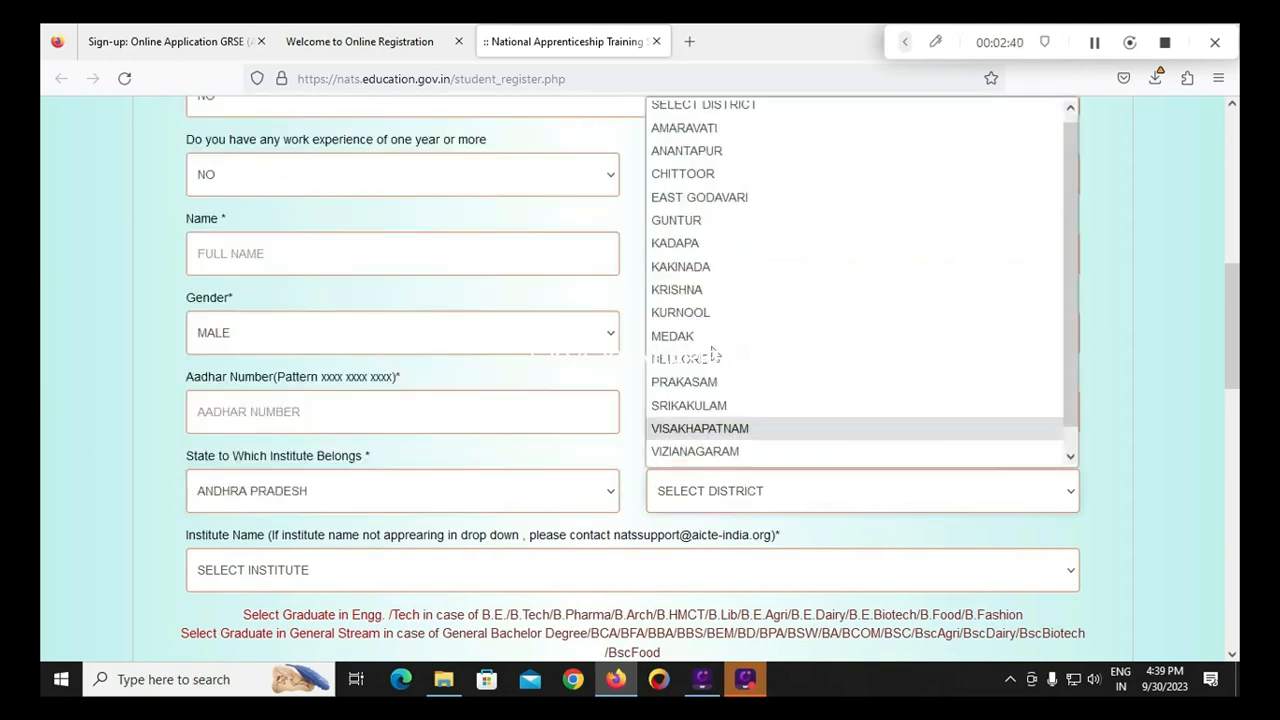
left_click(703, 178)
scroll(362, 457, "down", 3)
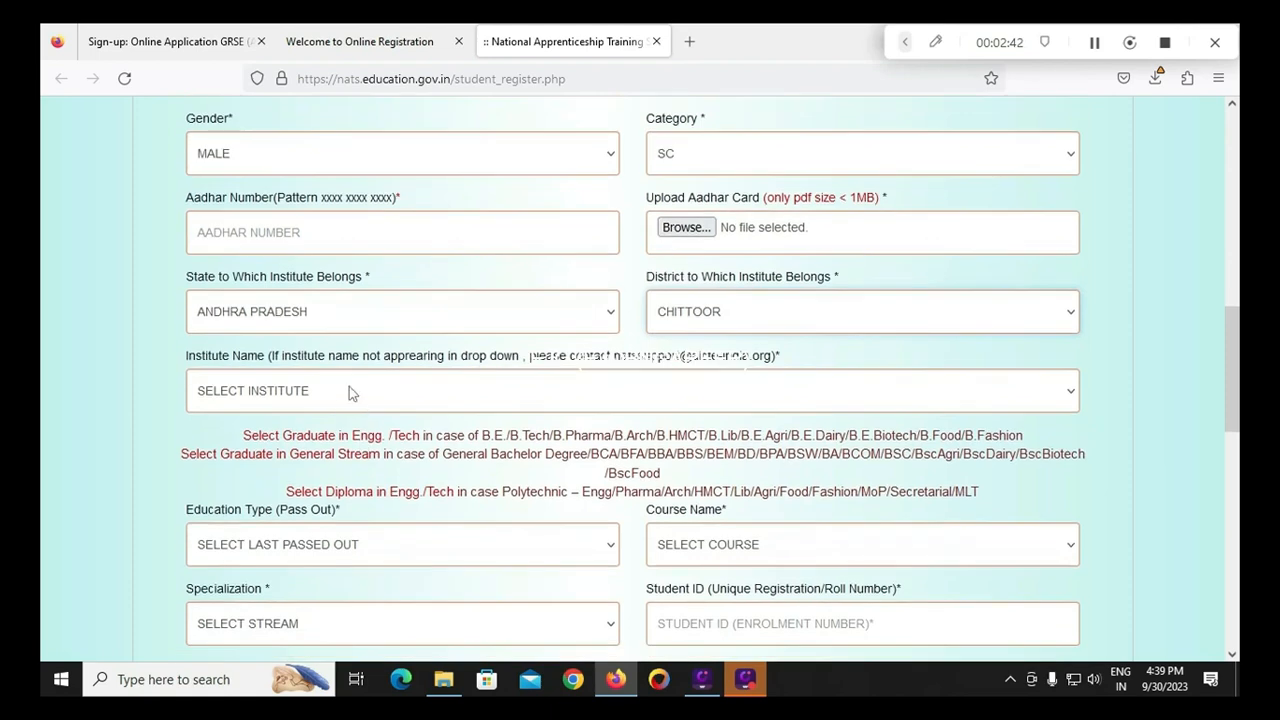
left_click(349, 388)
left_click(128, 358)
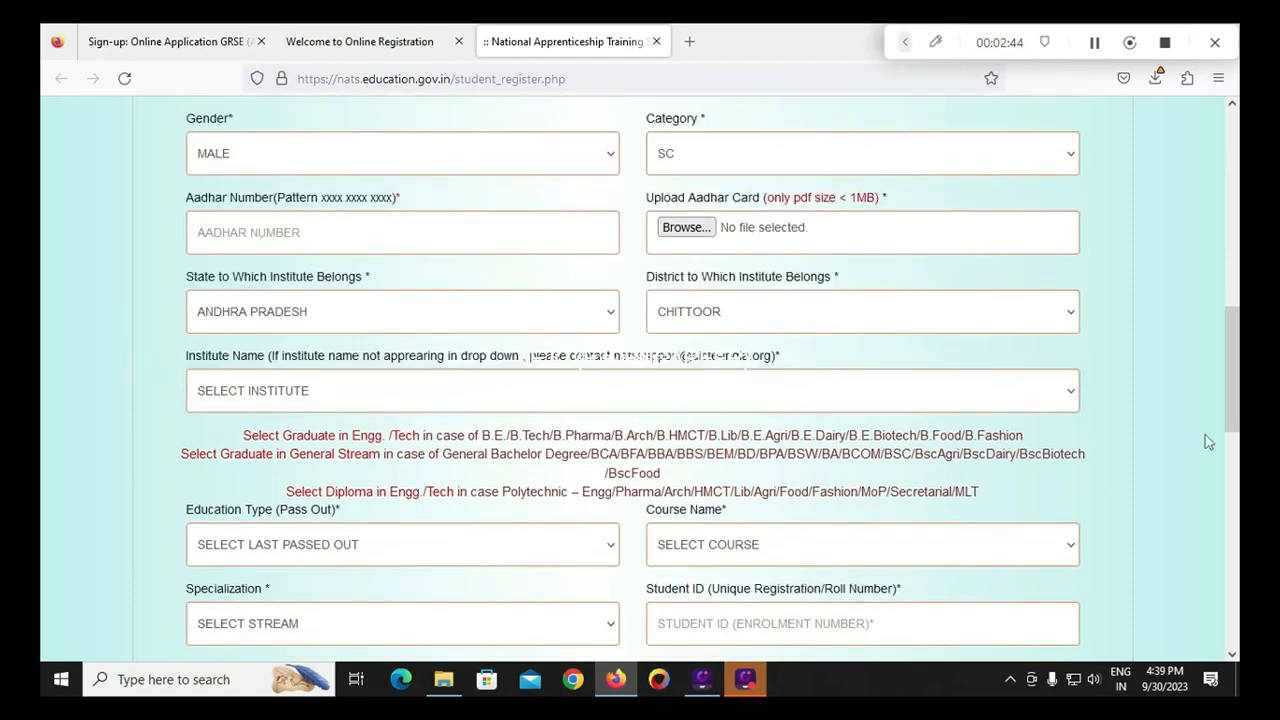
left_click(1048, 405)
left_click_drag(1071, 128, 1078, 380)
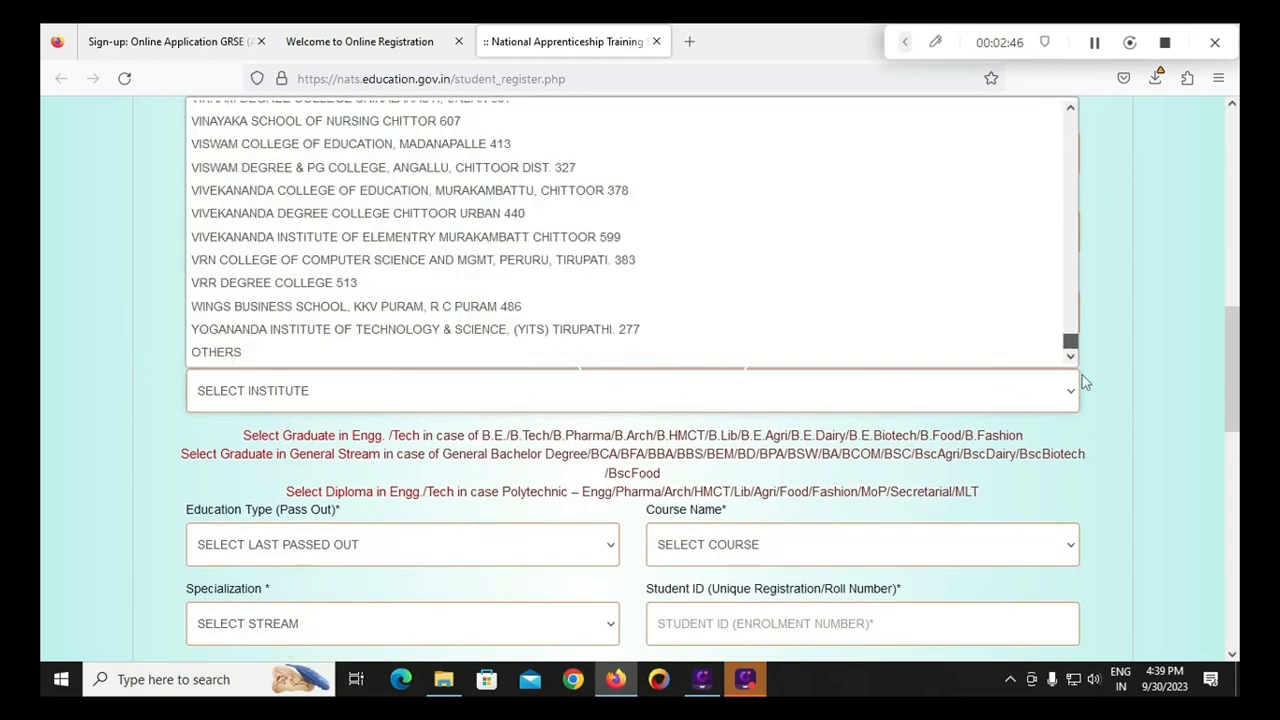
left_click(166, 336)
scroll(414, 455, "down", 3)
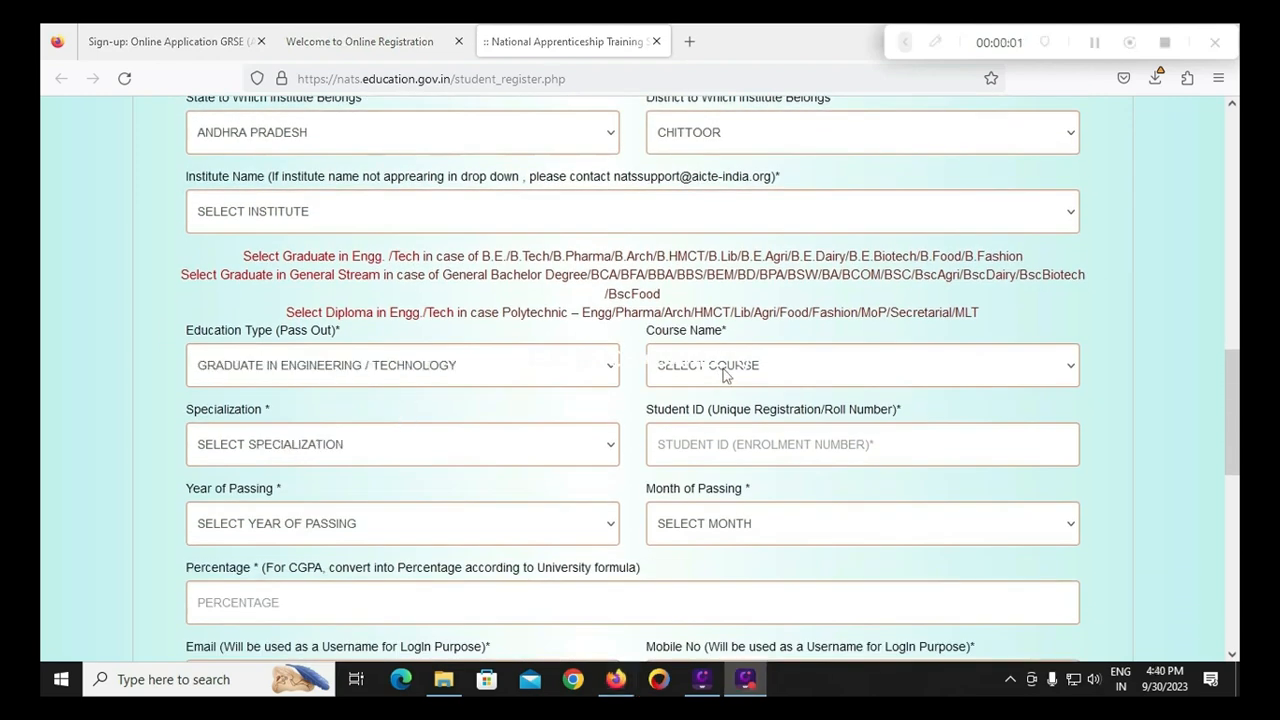
Choose CIVIL ENGINEERING (ENVIRONMENT & POLLUTION CONTROL) as course name and the matching specialization
left_click(721, 374)
left_click(84, 430)
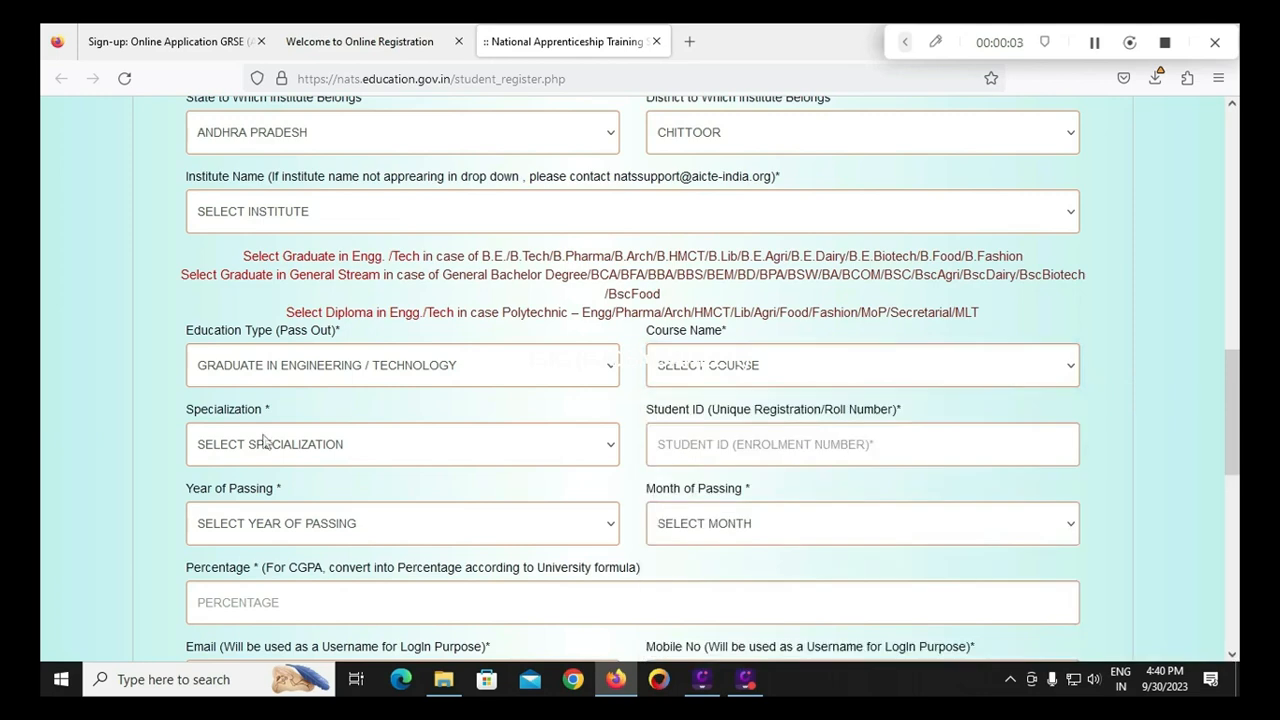
left_click(308, 447)
left_click(46, 386)
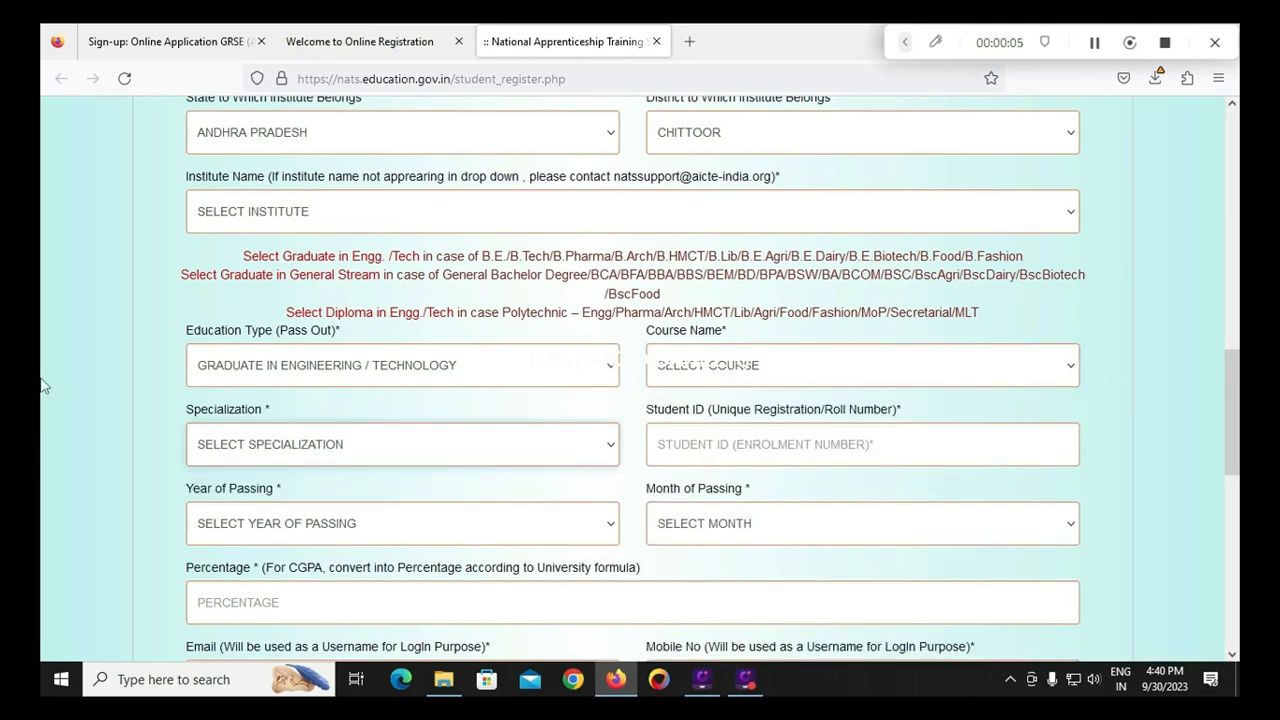
left_click(672, 367)
scroll(787, 530, "down", 10)
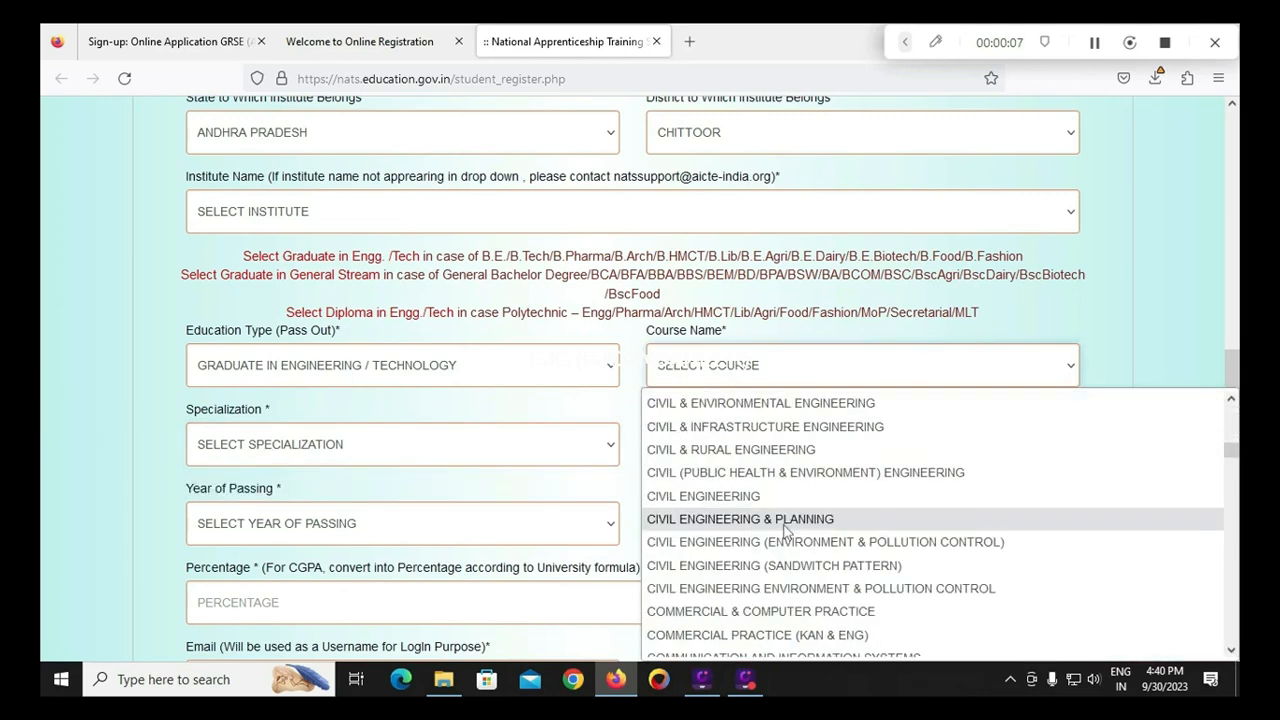
left_click(787, 542)
left_click(308, 447)
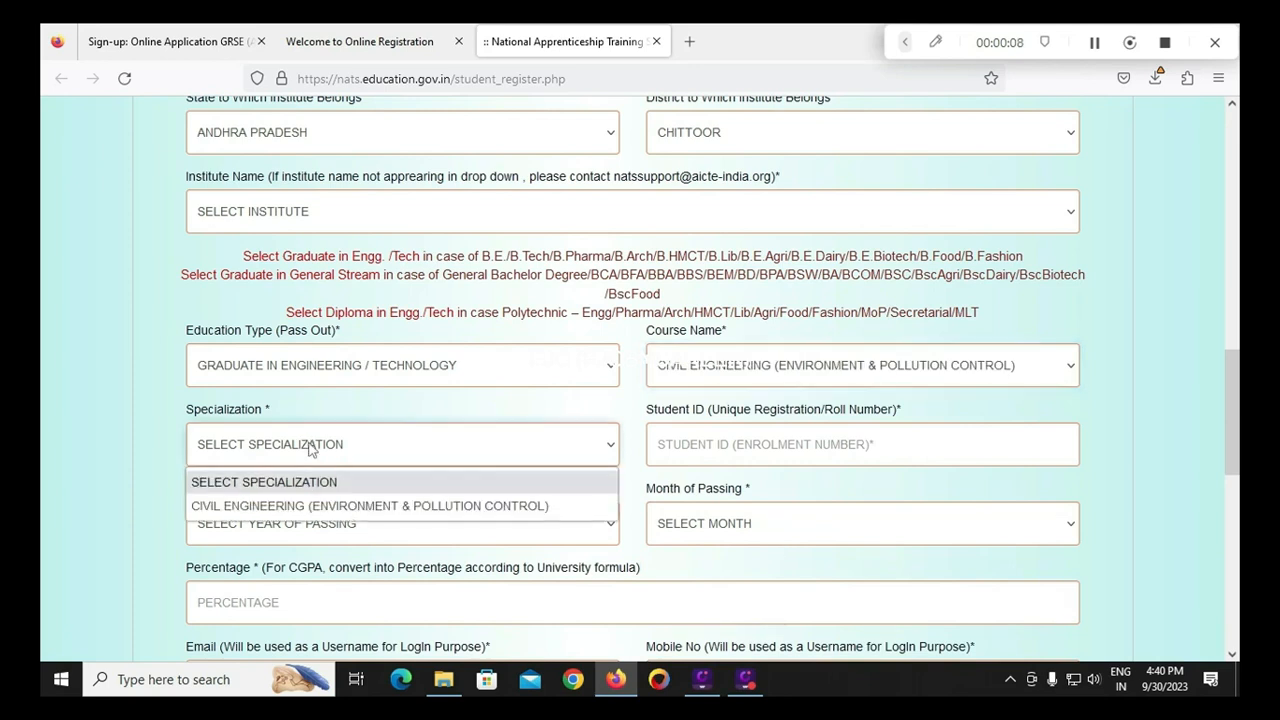
left_click(336, 510)
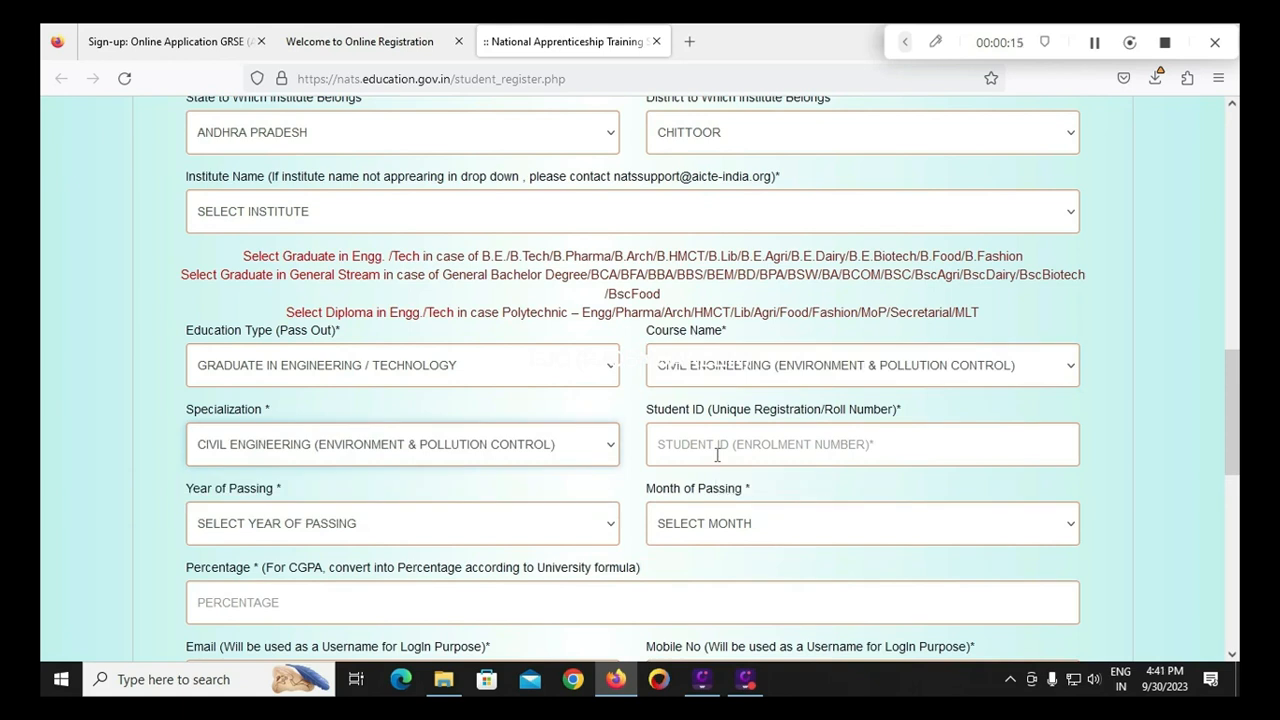
left_click(717, 455)
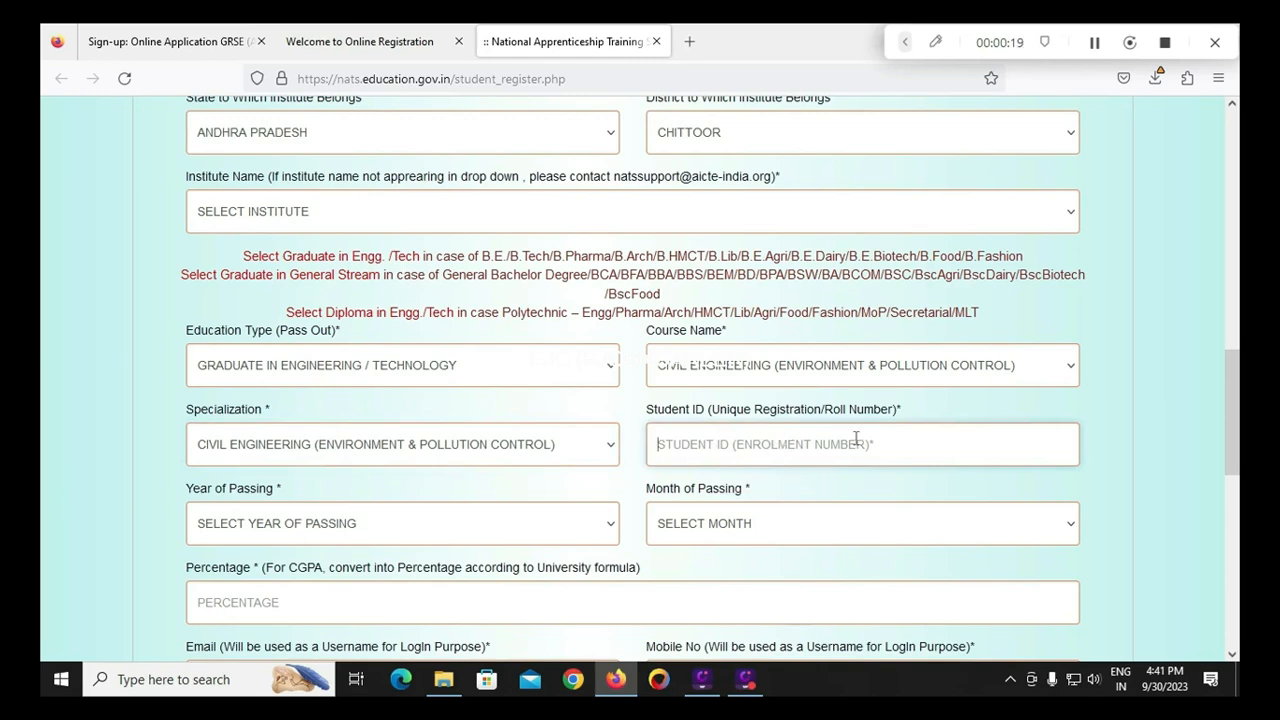
scroll(864, 443, "down", 2)
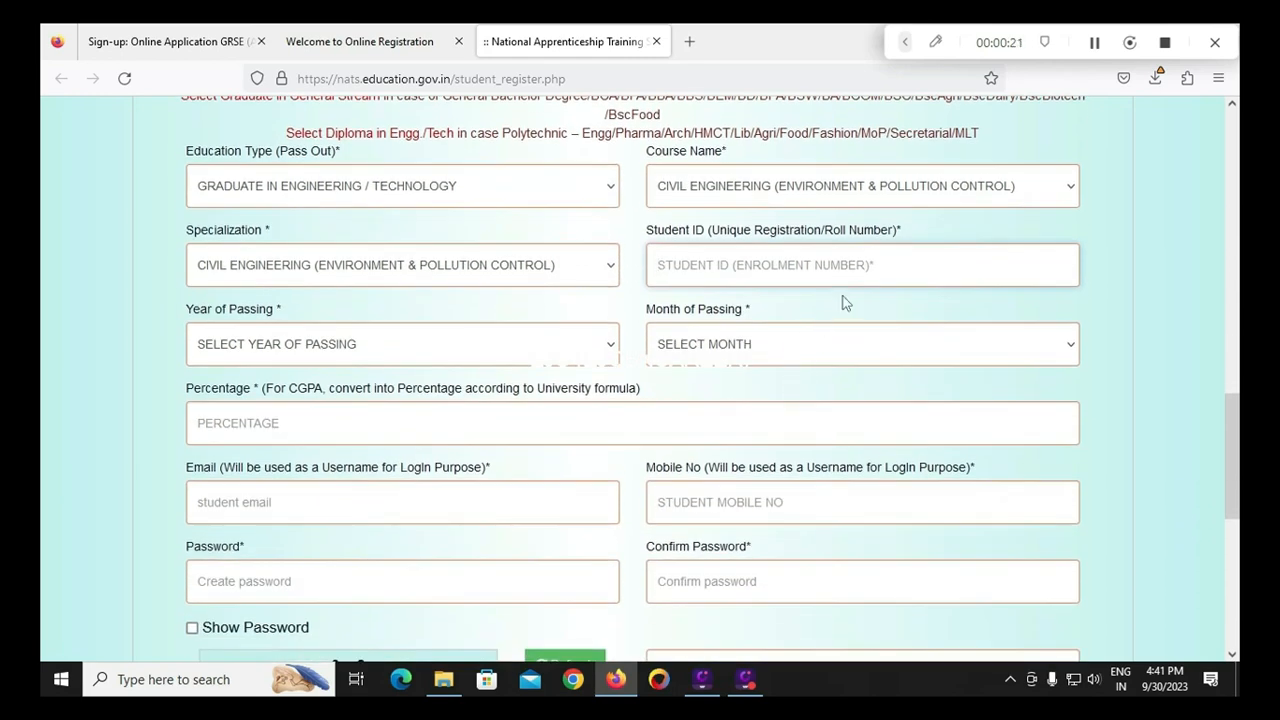
left_click(438, 352)
left_click(48, 378)
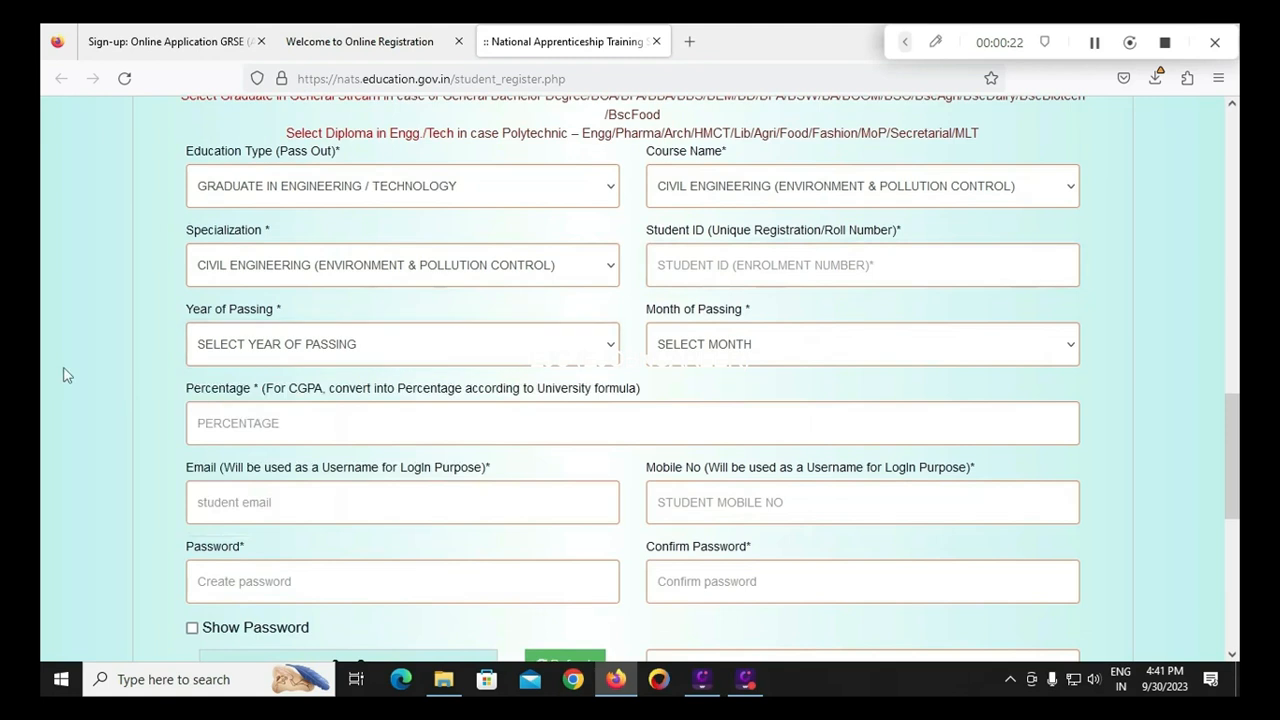
left_click(748, 358)
left_click(46, 362)
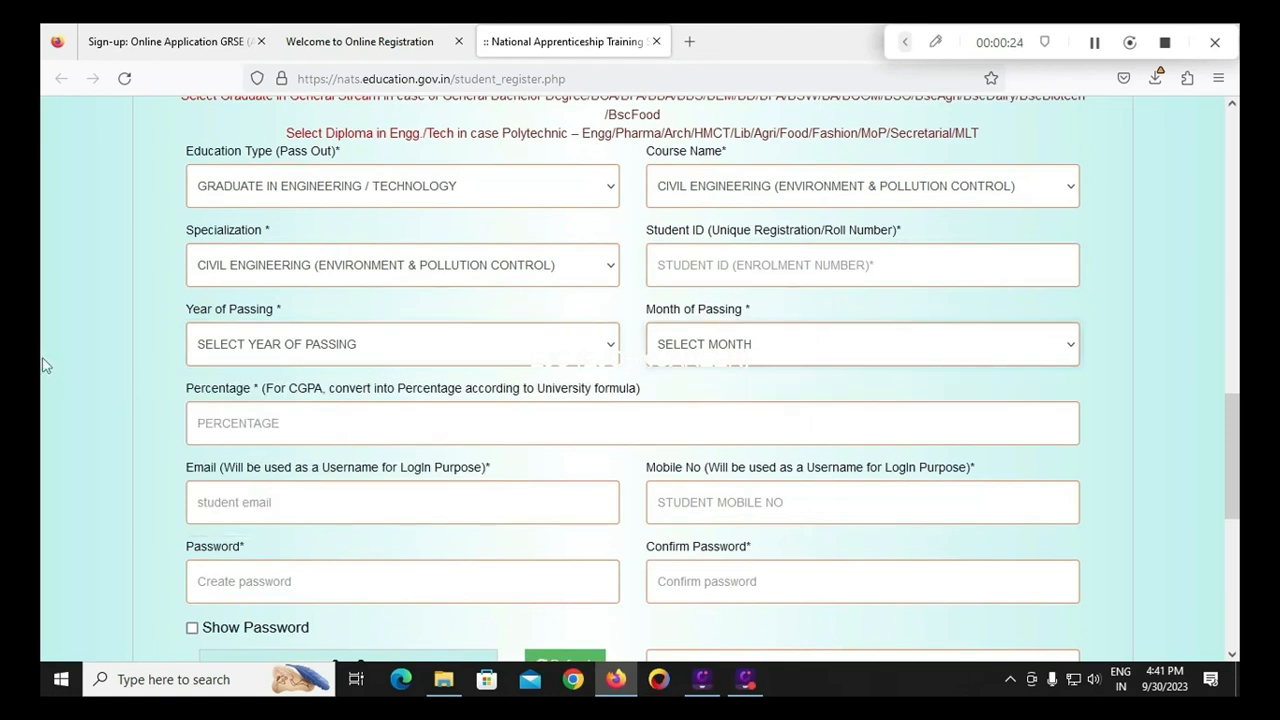
left_click(395, 437)
left_click(69, 434)
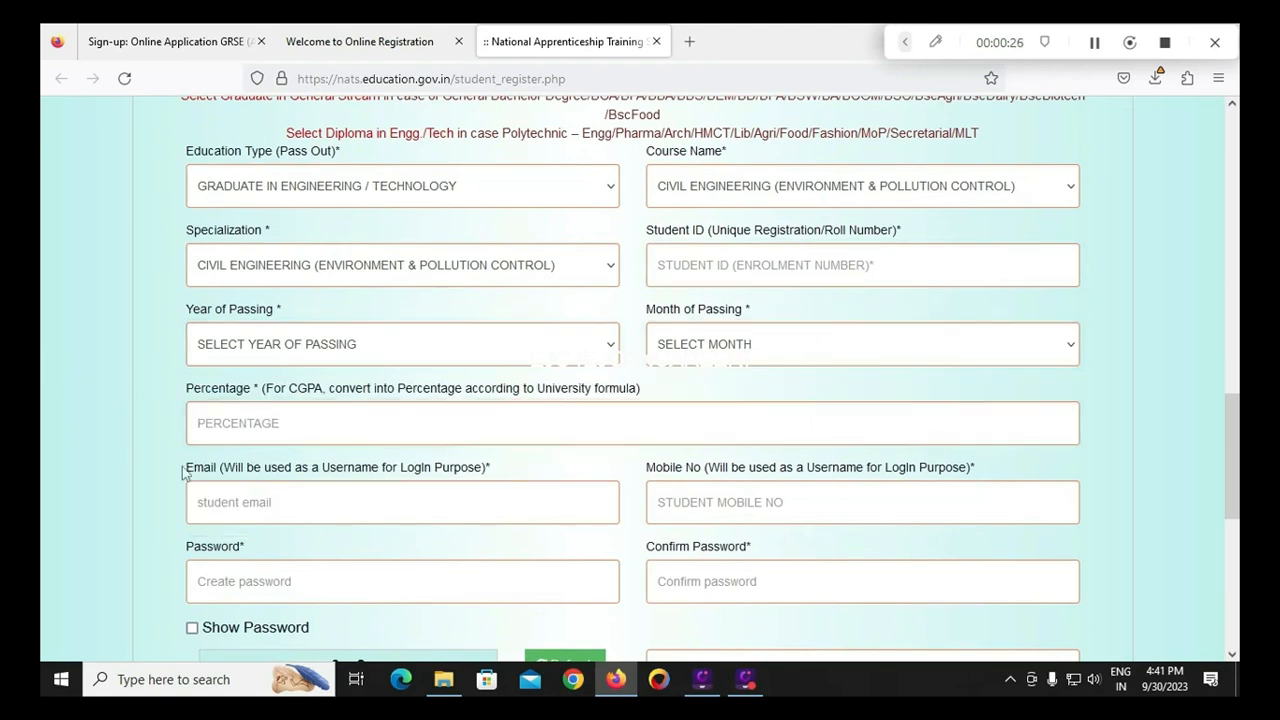
scroll(338, 500, "down", 2)
left_click(305, 412)
left_click(788, 414)
left_click(379, 503)
left_click(494, 447)
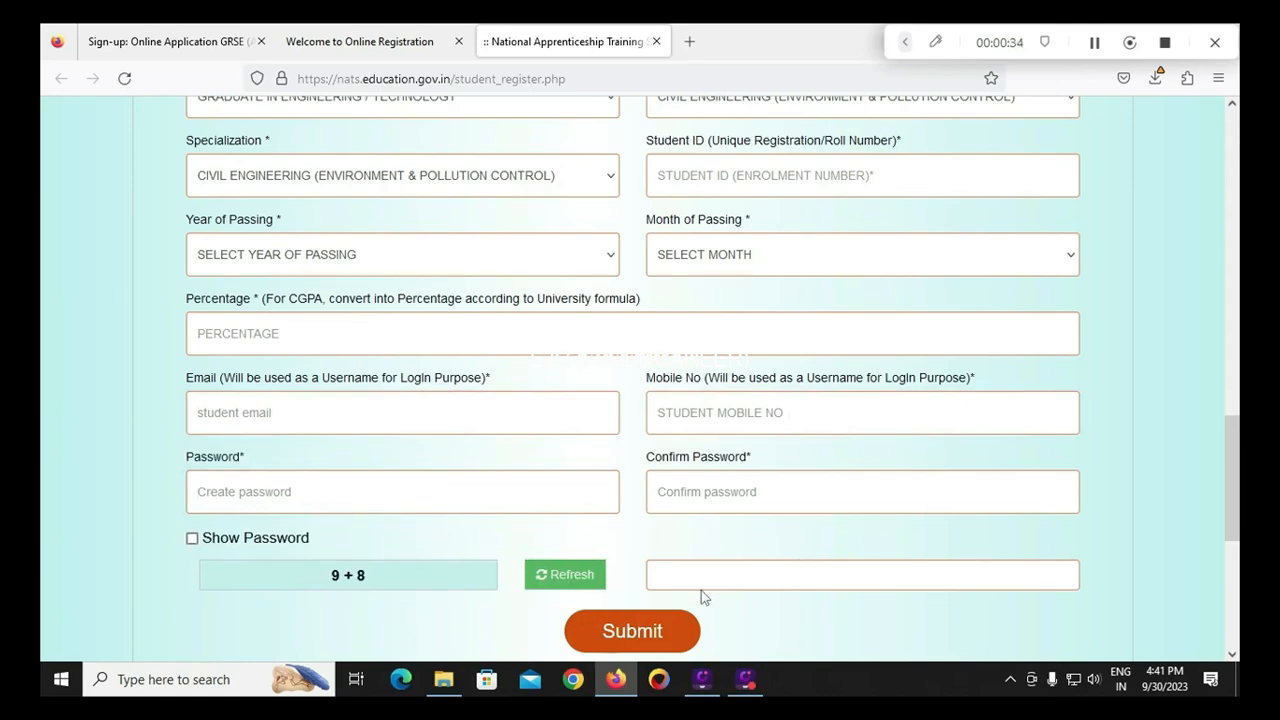
scroll(686, 600, "down", 2)
scroll(683, 621, "down", 2)
Drag through the student manual to page 13's Permanent / Present Address section
left_click_drag(1237, 516, 1239, 252)
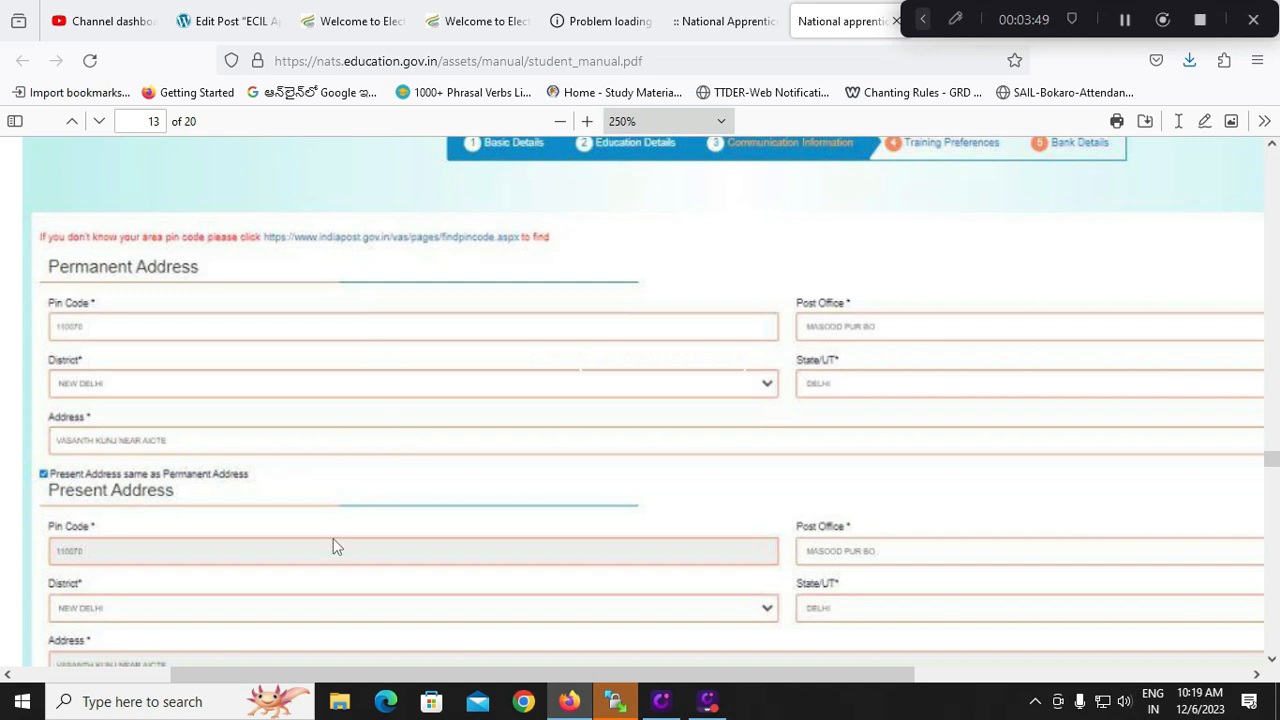
Scroll the student manual through pages 15–16 on training preferences and bank details
scroll(333, 540, "down", 3)
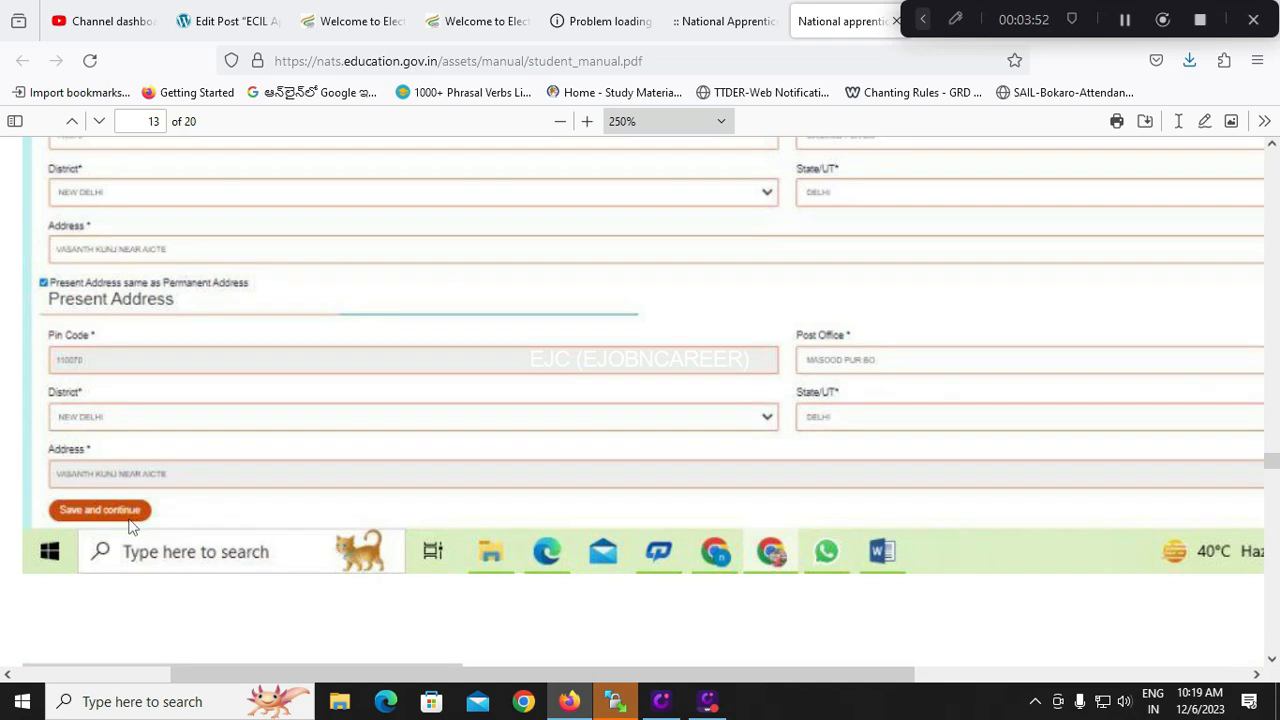
scroll(128, 527, "down", 9)
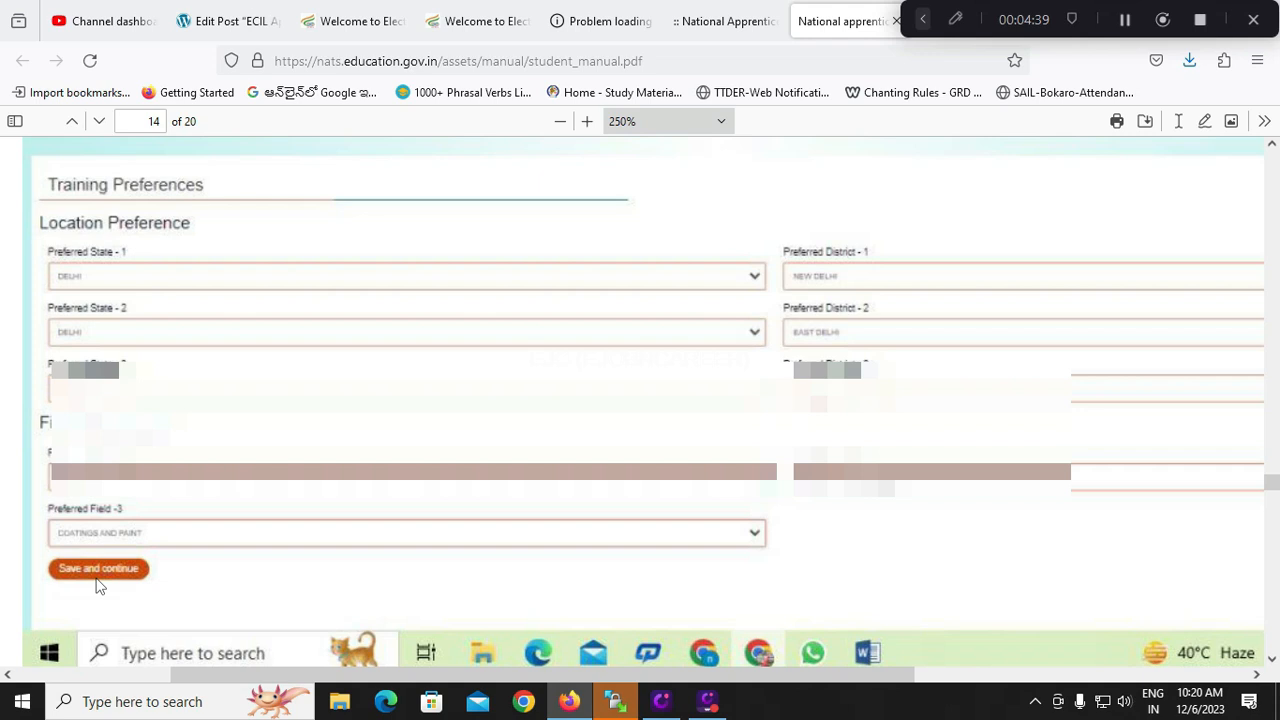
scroll(97, 587, "down", 5)
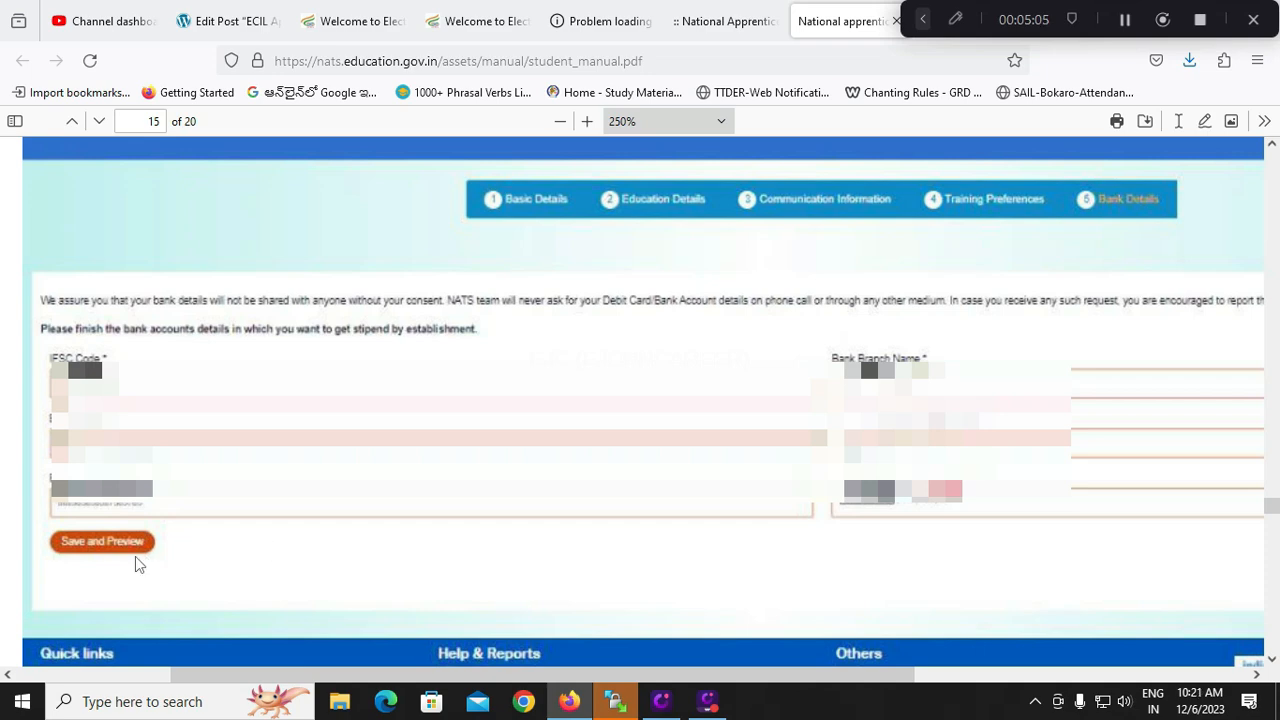
scroll(135, 558, "down", 5)
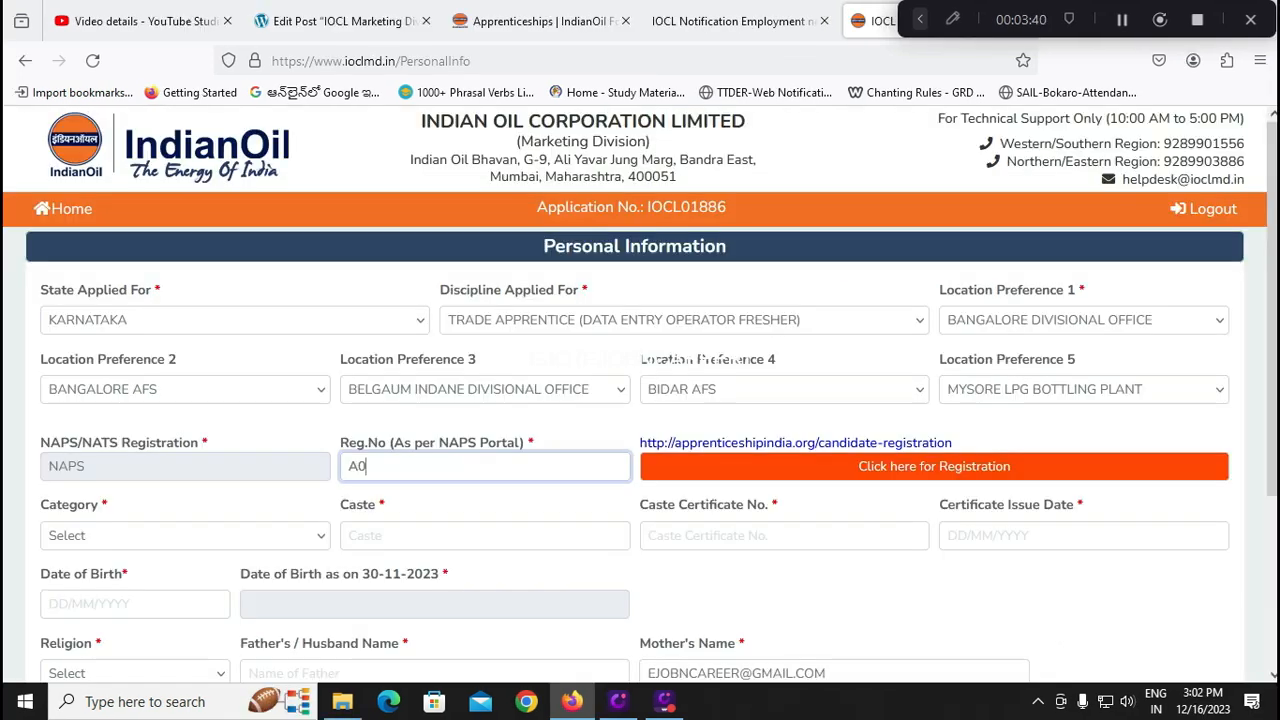
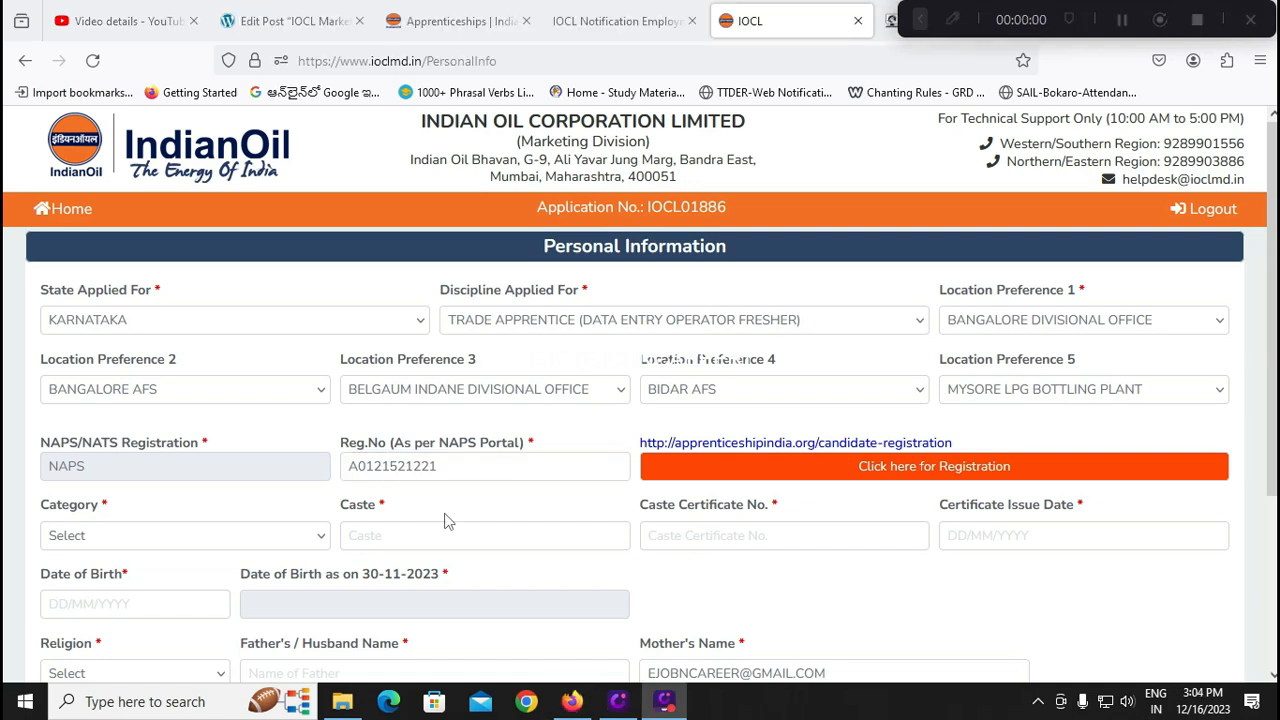
Complete the NAPS registration number and choose SC category, leaving the certificate issue date empty
left_click(232, 540)
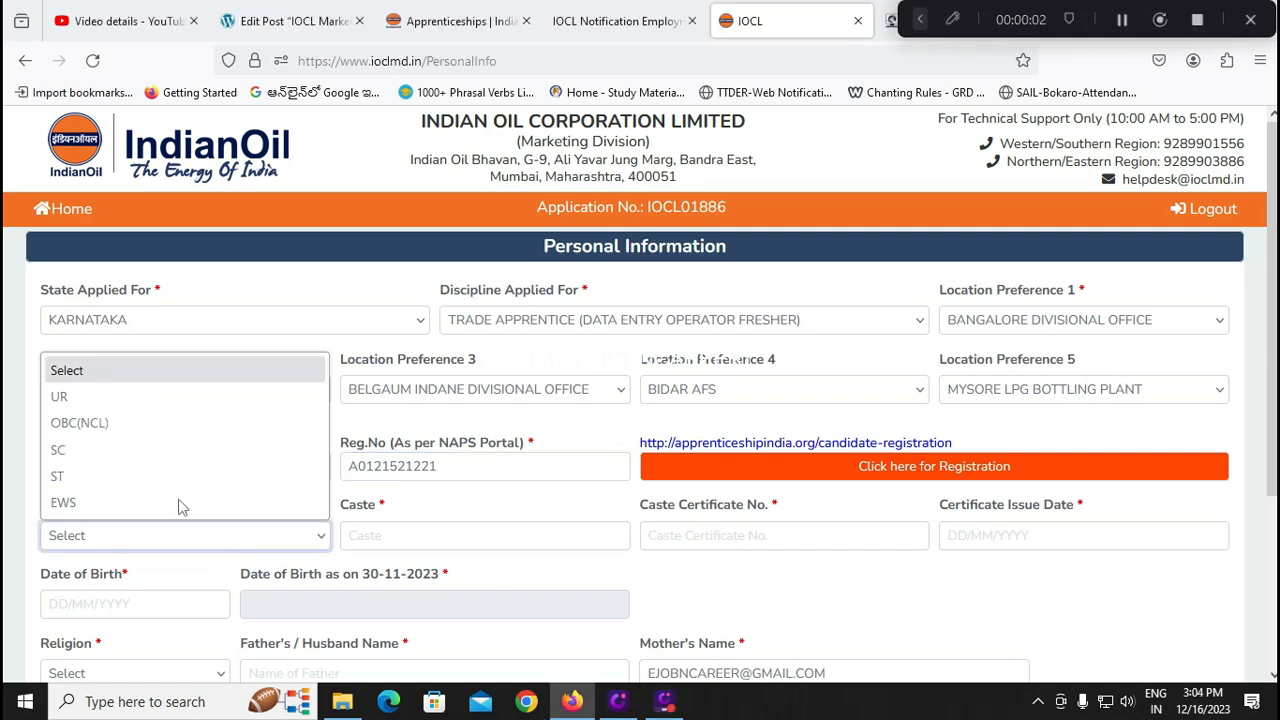
left_click(131, 452)
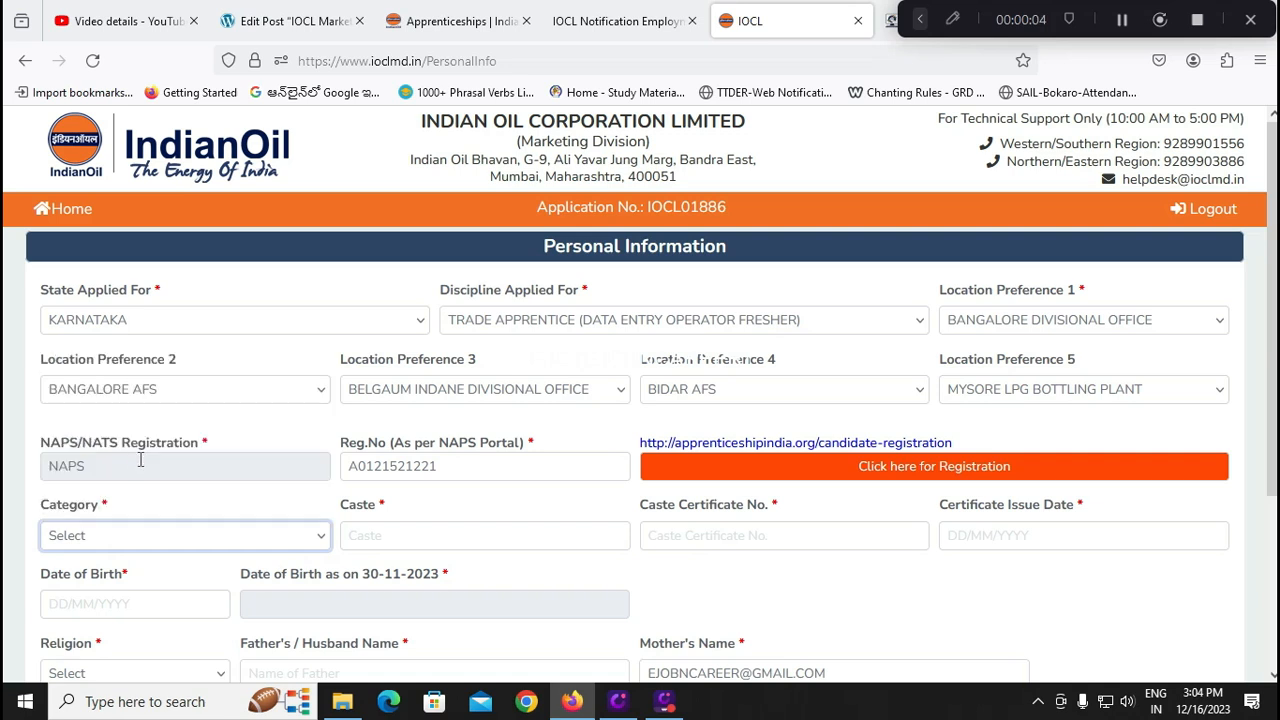
left_click(385, 536)
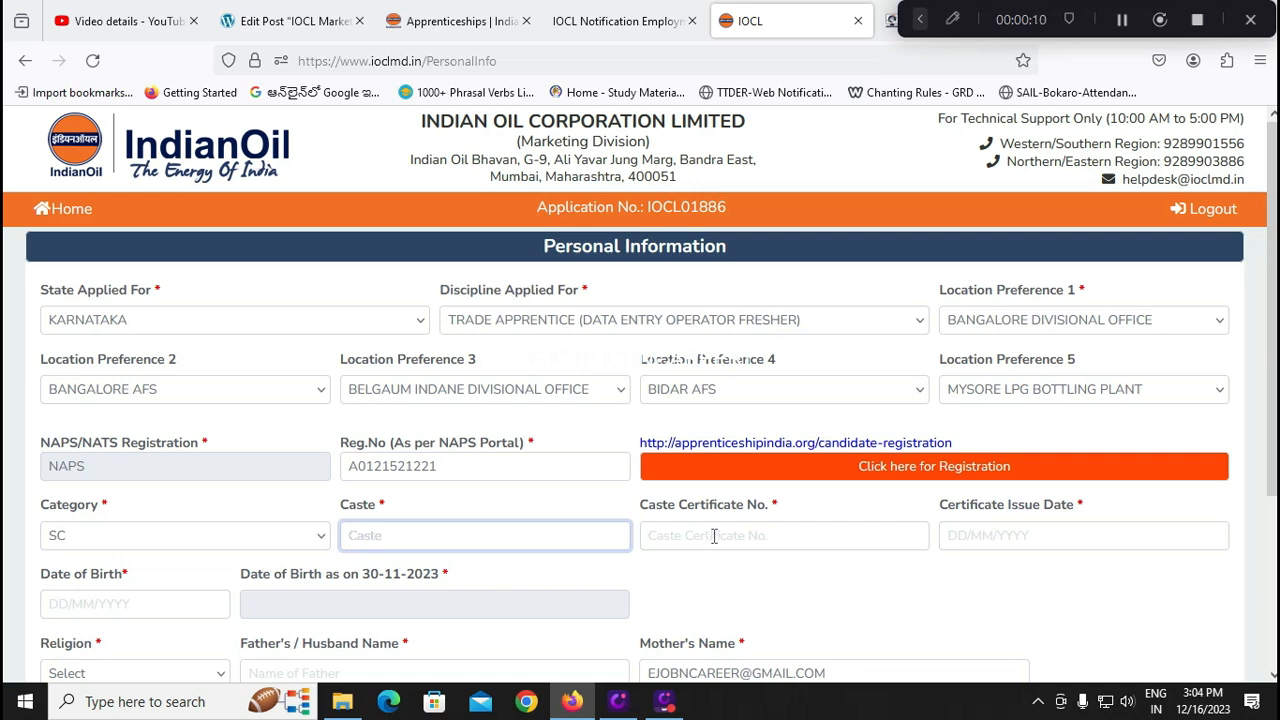
left_click(1025, 535)
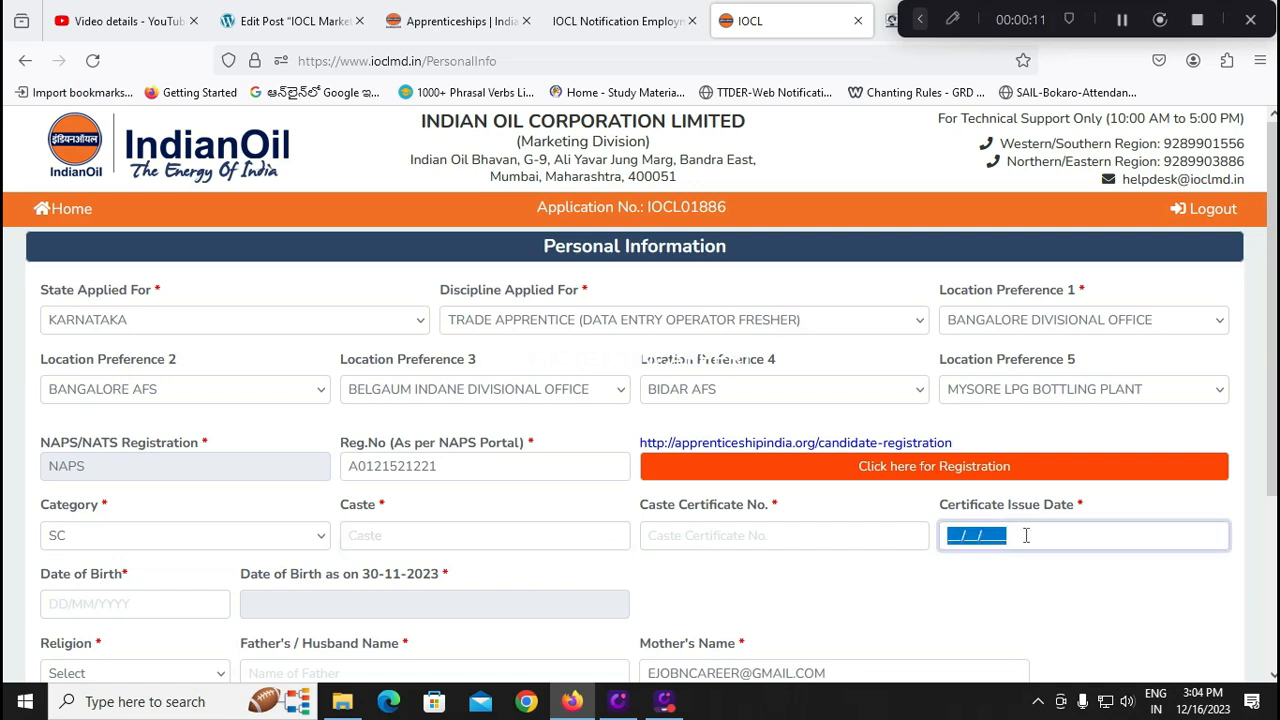
left_click(898, 588)
scroll(732, 589, "down", 1)
scroll(732, 589, "down", 2)
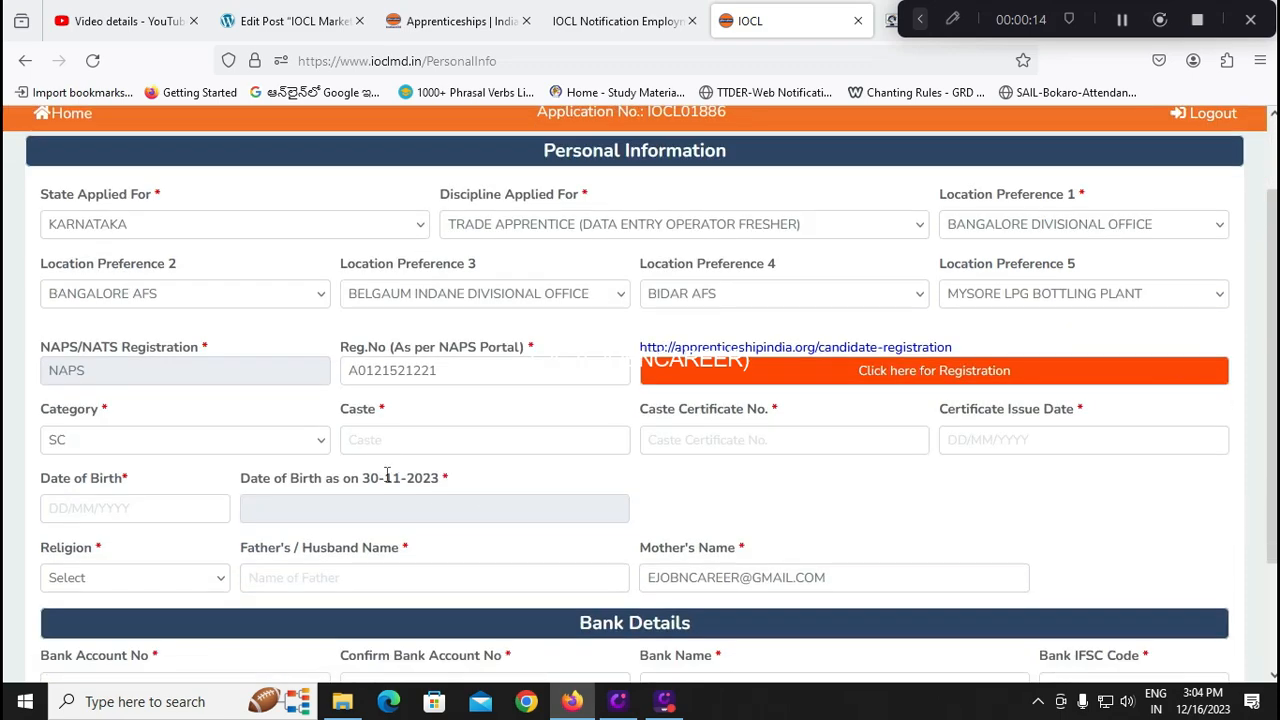
Switch the category to UR and back to SC, then enter date of birth 01/01/2000
left_click(226, 446)
left_click(142, 504)
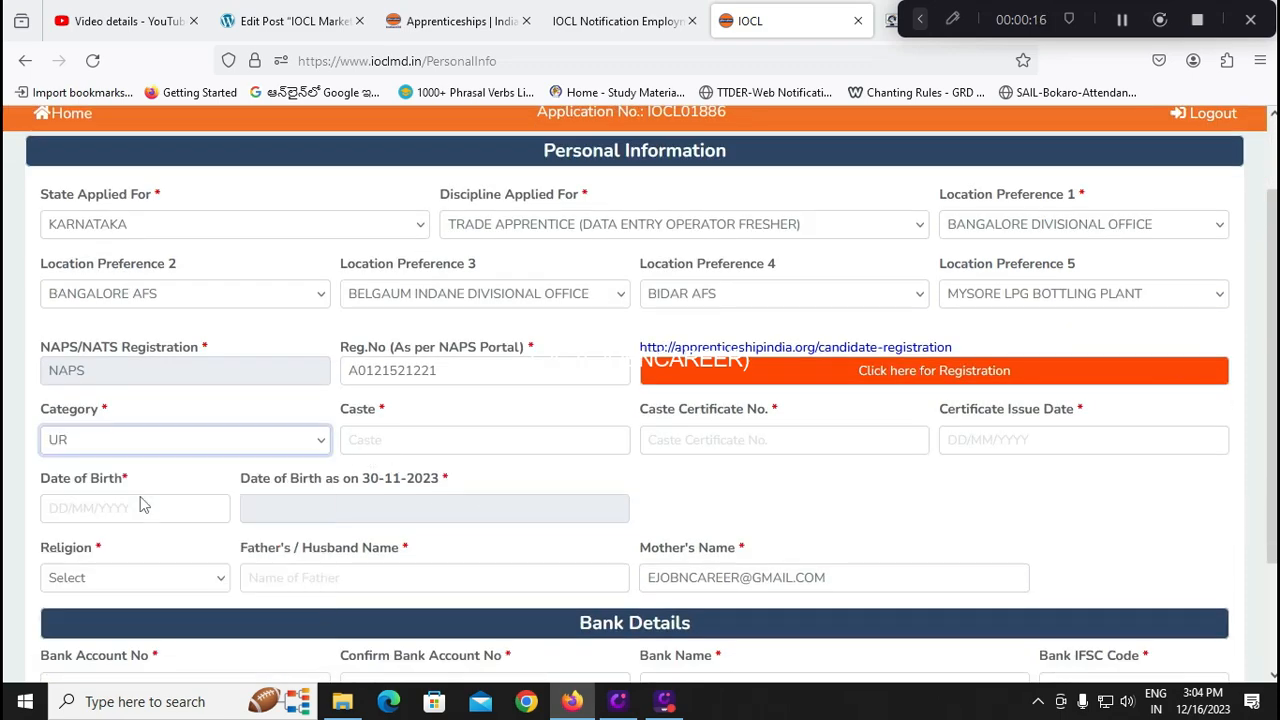
left_click(250, 451)
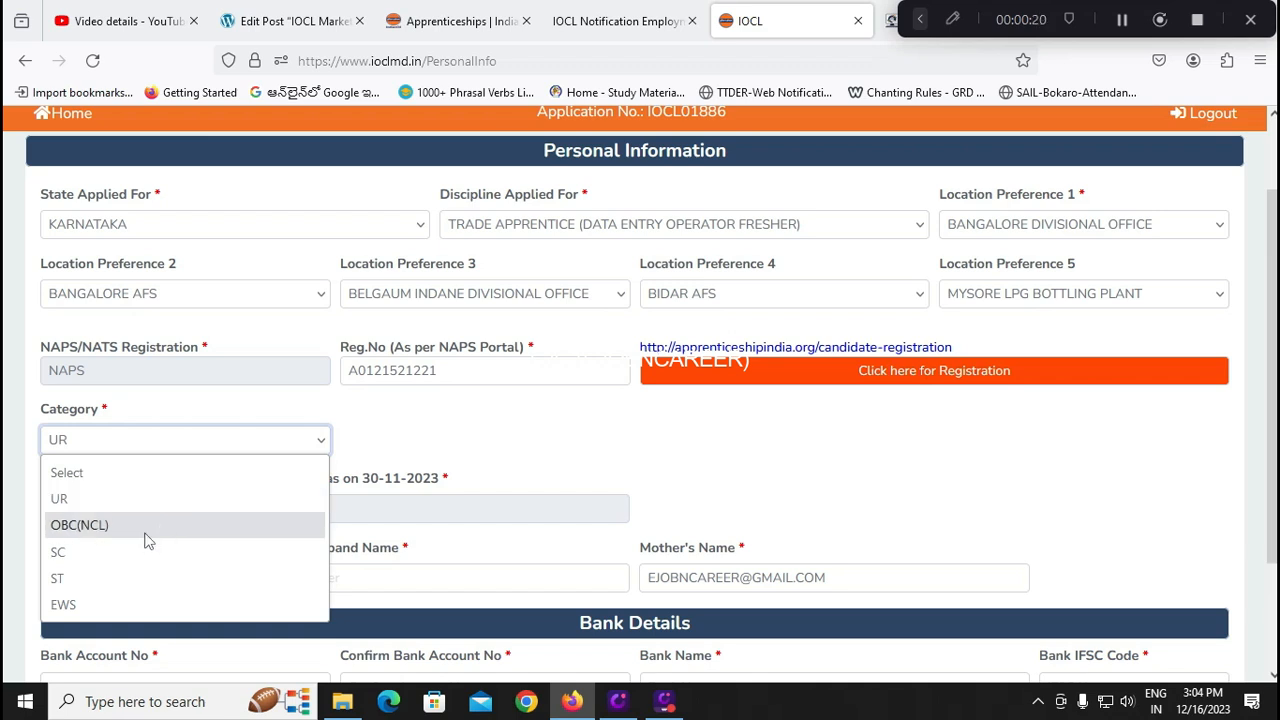
left_click(105, 553)
left_click(168, 512)
type("01/01/2000")
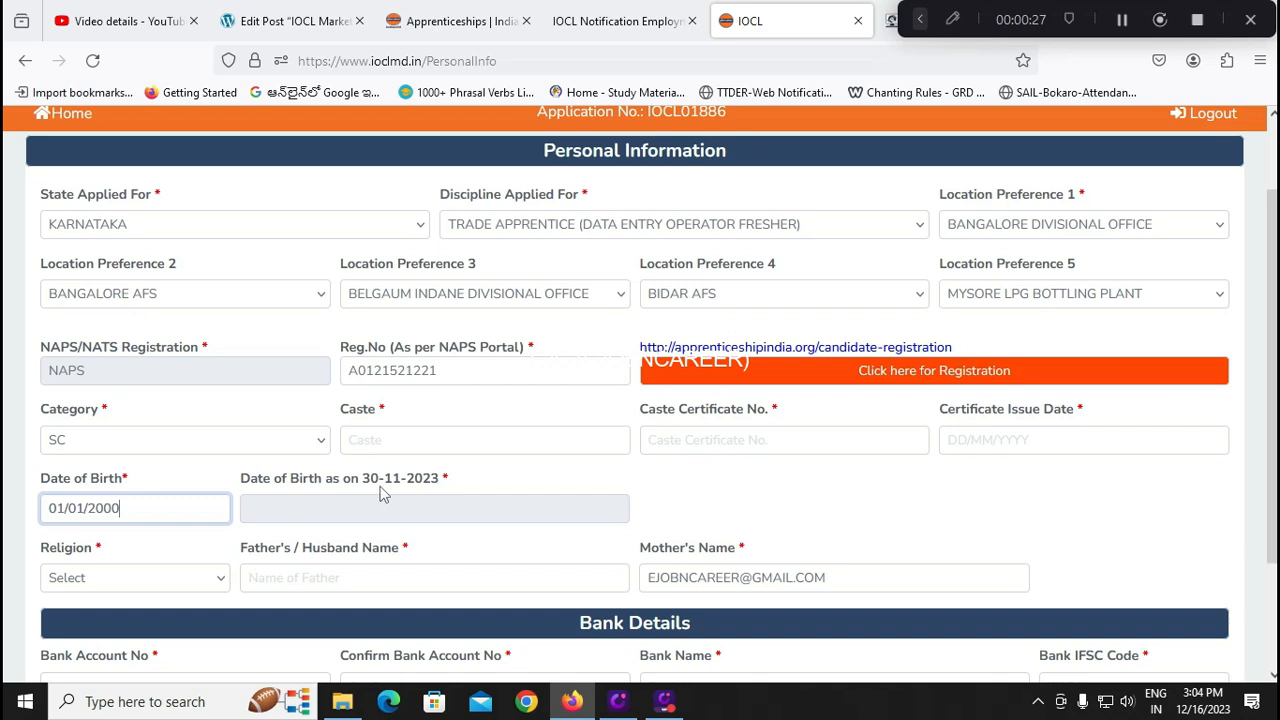
Confirm the date of birth so age calculates, and choose HINDU as religion
left_click(473, 475)
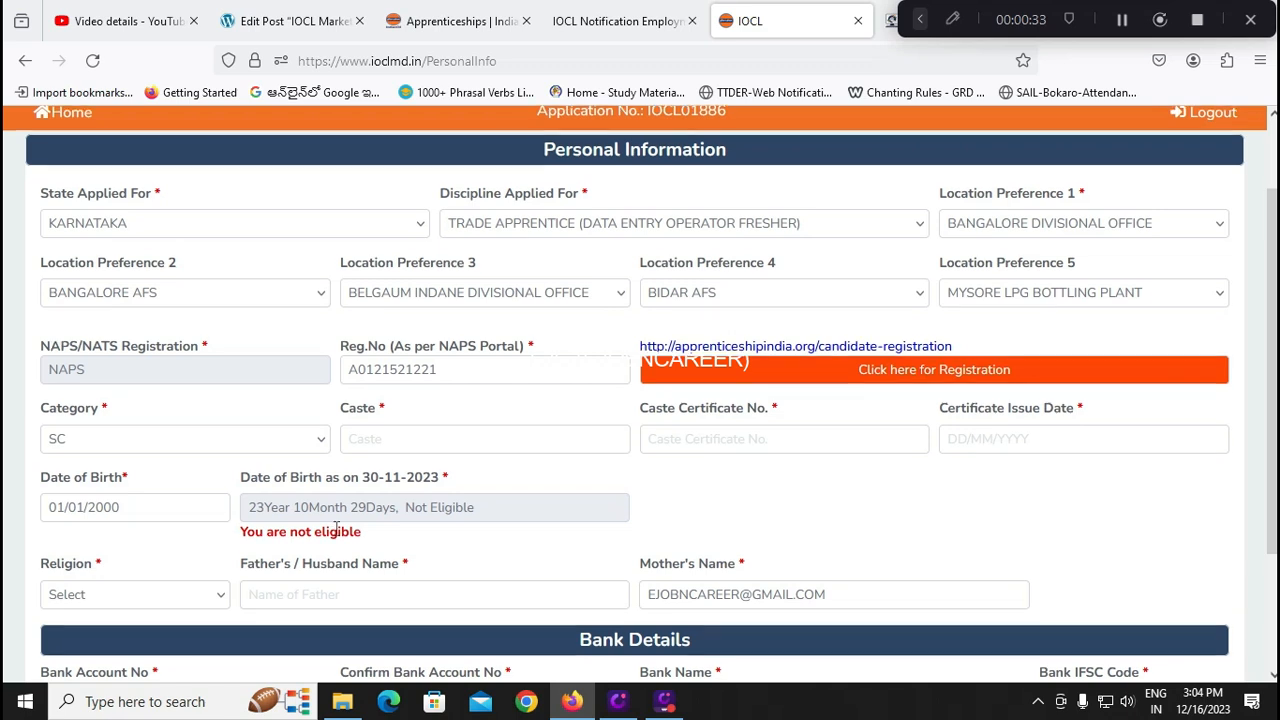
scroll(335, 525, "down", 1)
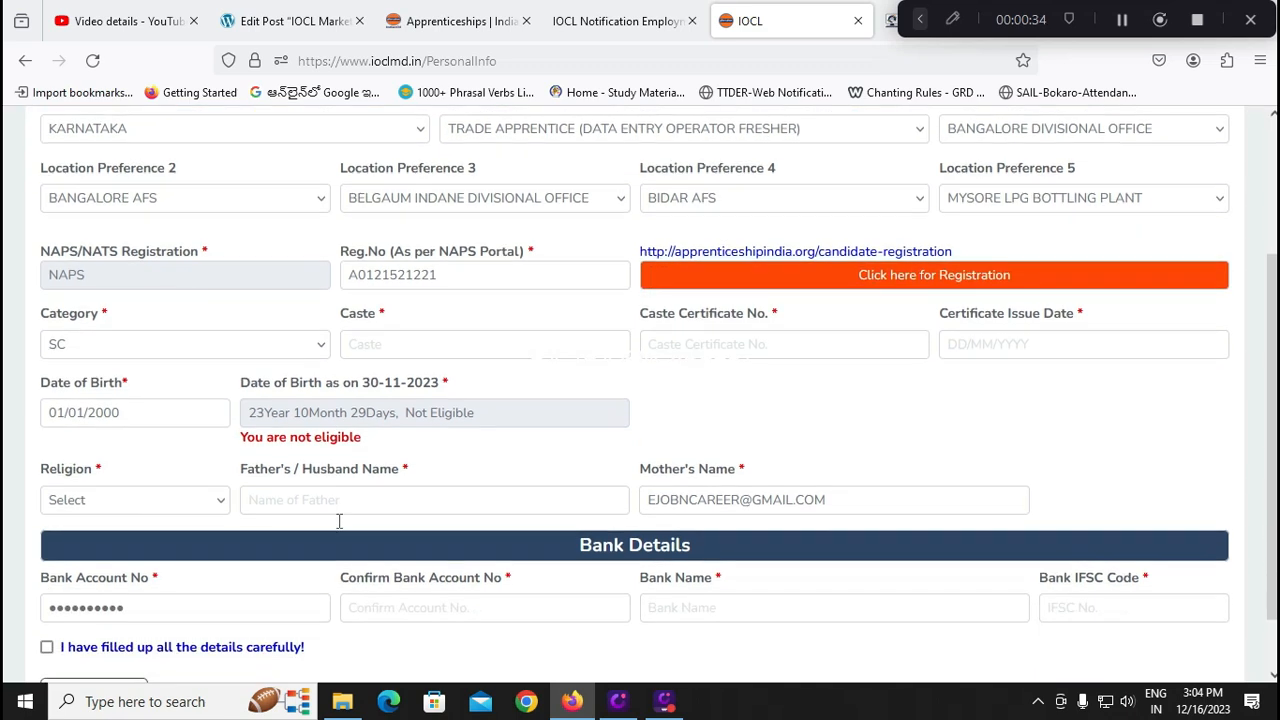
left_click(172, 508)
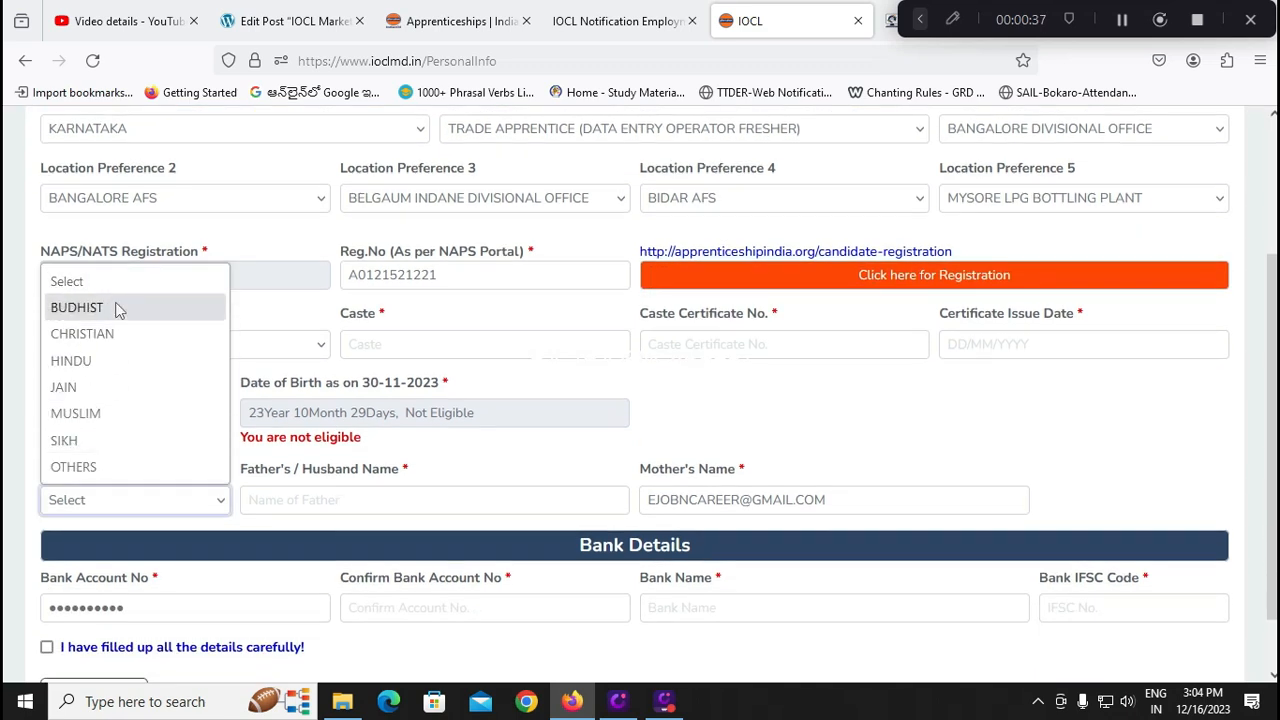
left_click(105, 362)
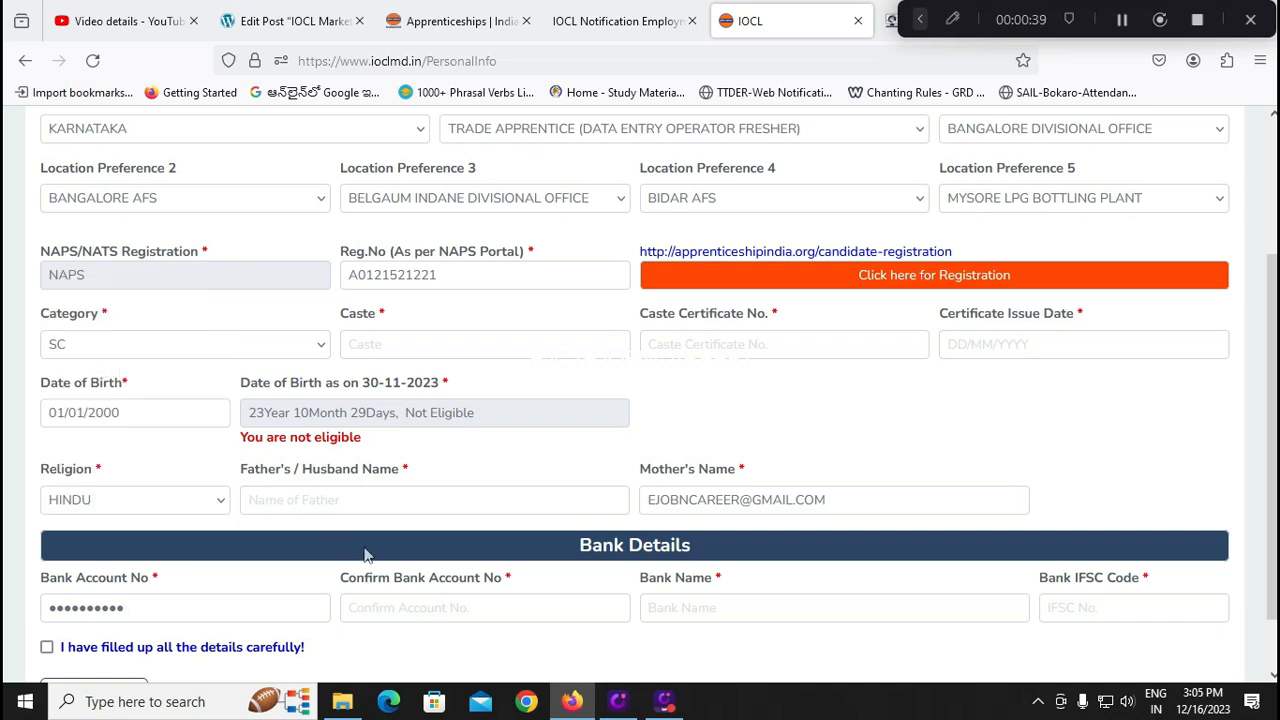
Enter the father's name and the mother's name, correcting a typo in the latter
left_click(327, 497)
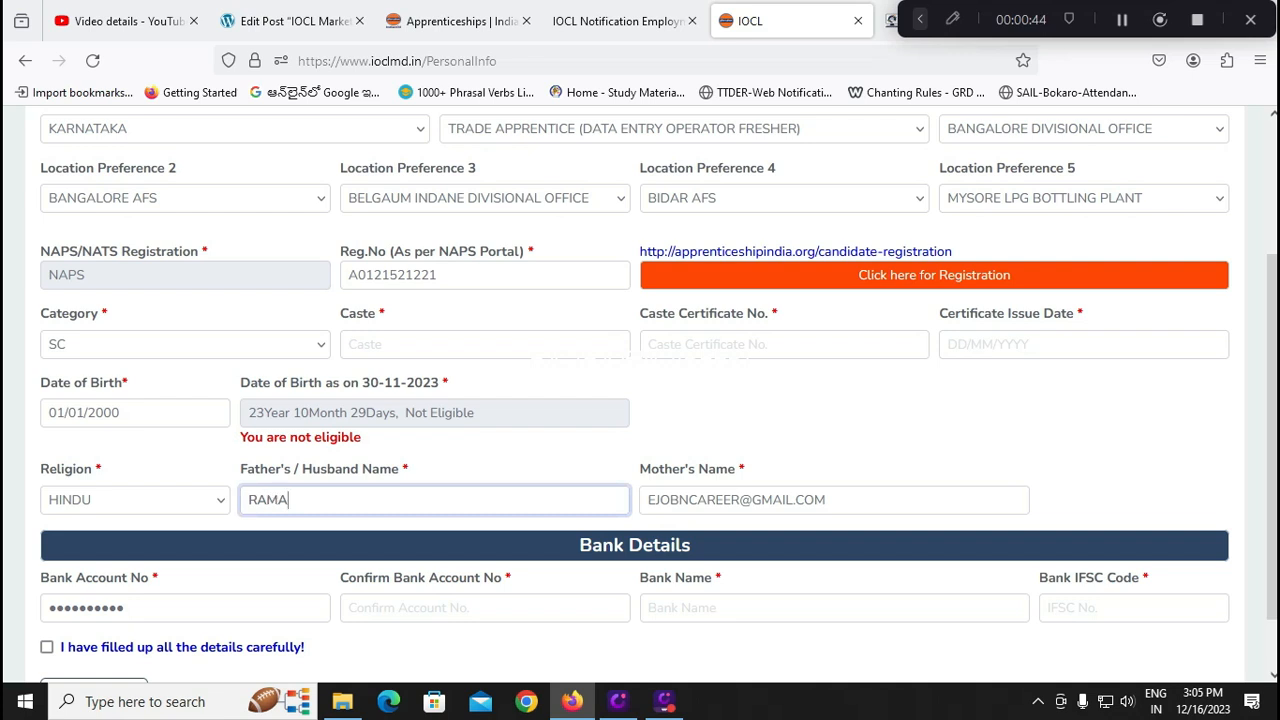
key("Tab")
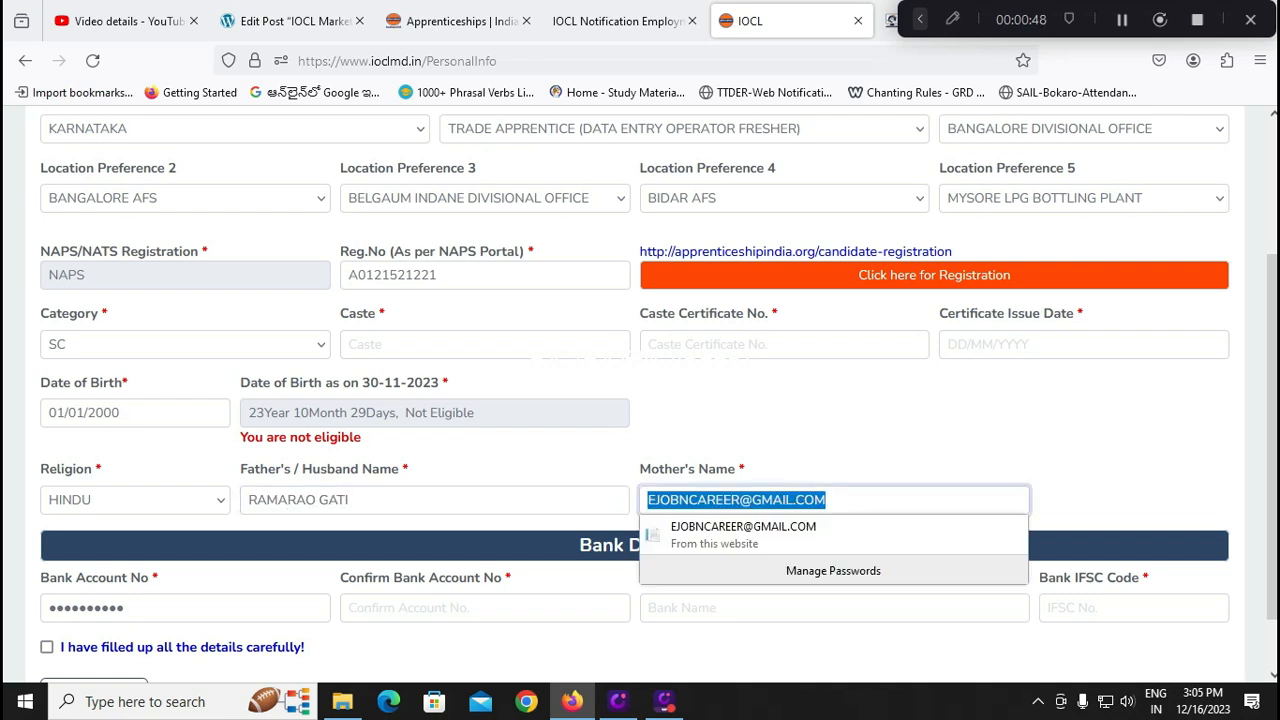
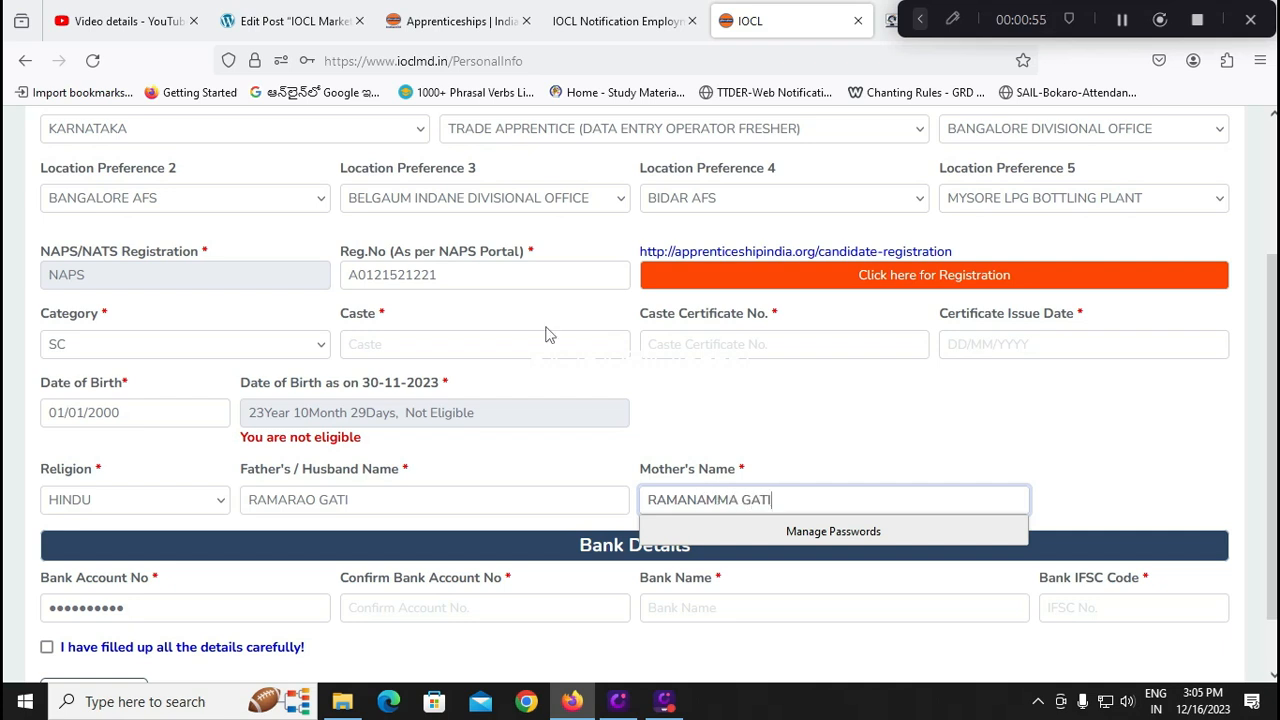
Finish the mother's name and tick 'I have filled up all the details carefully!'
left_click(758, 428)
scroll(540, 502, "down", 1)
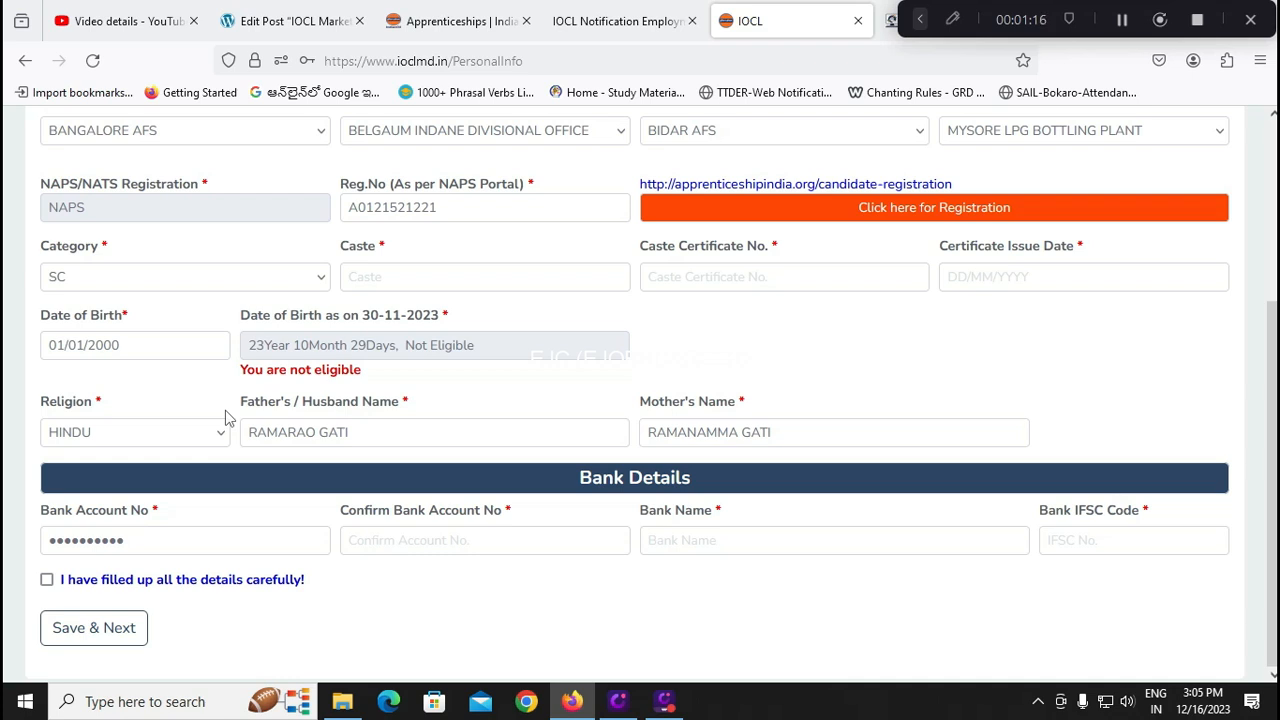
left_click(47, 581)
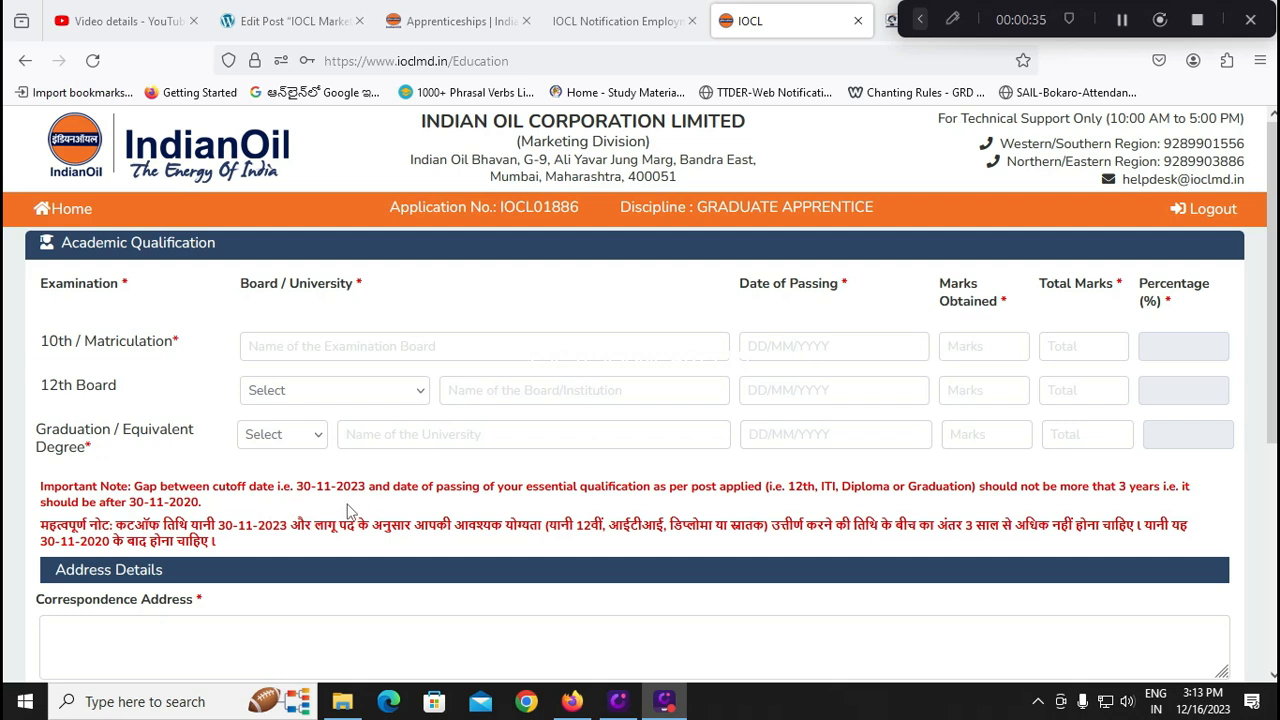
Fill the 10th row: board CBSE, passed 01/01/2015, 480 out of 600 marks
left_click(324, 348)
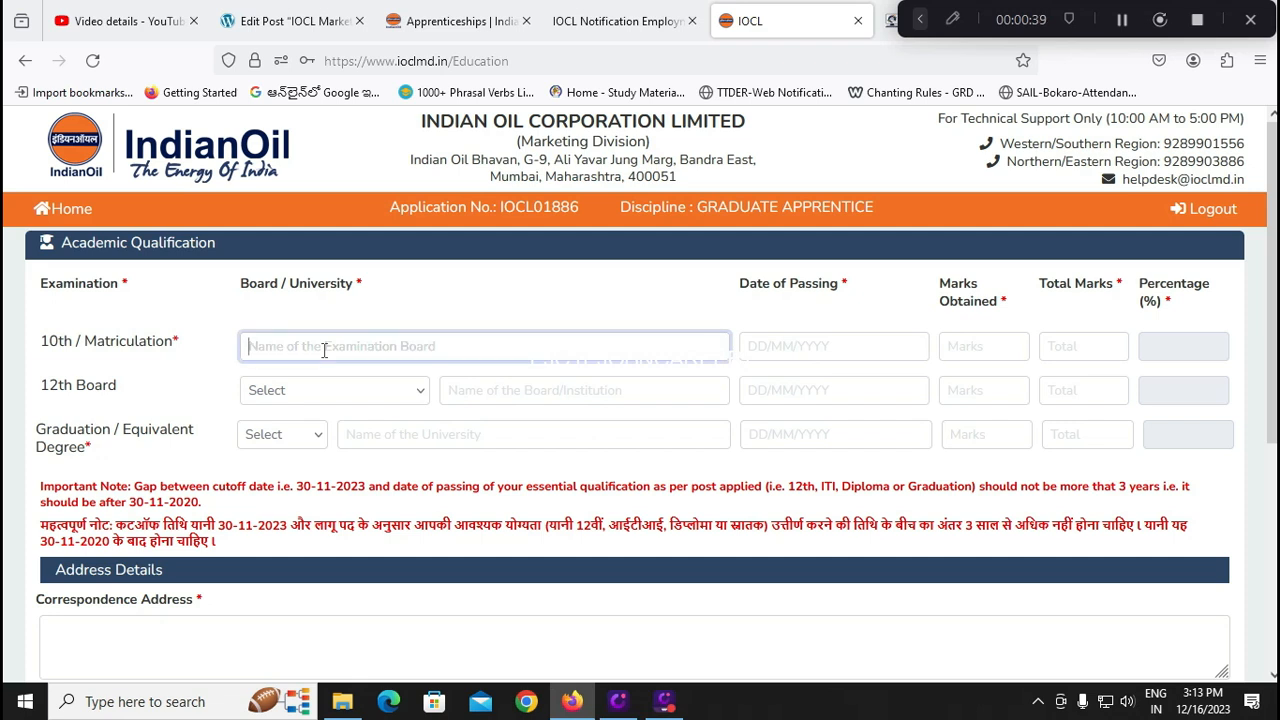
type("CBSE")
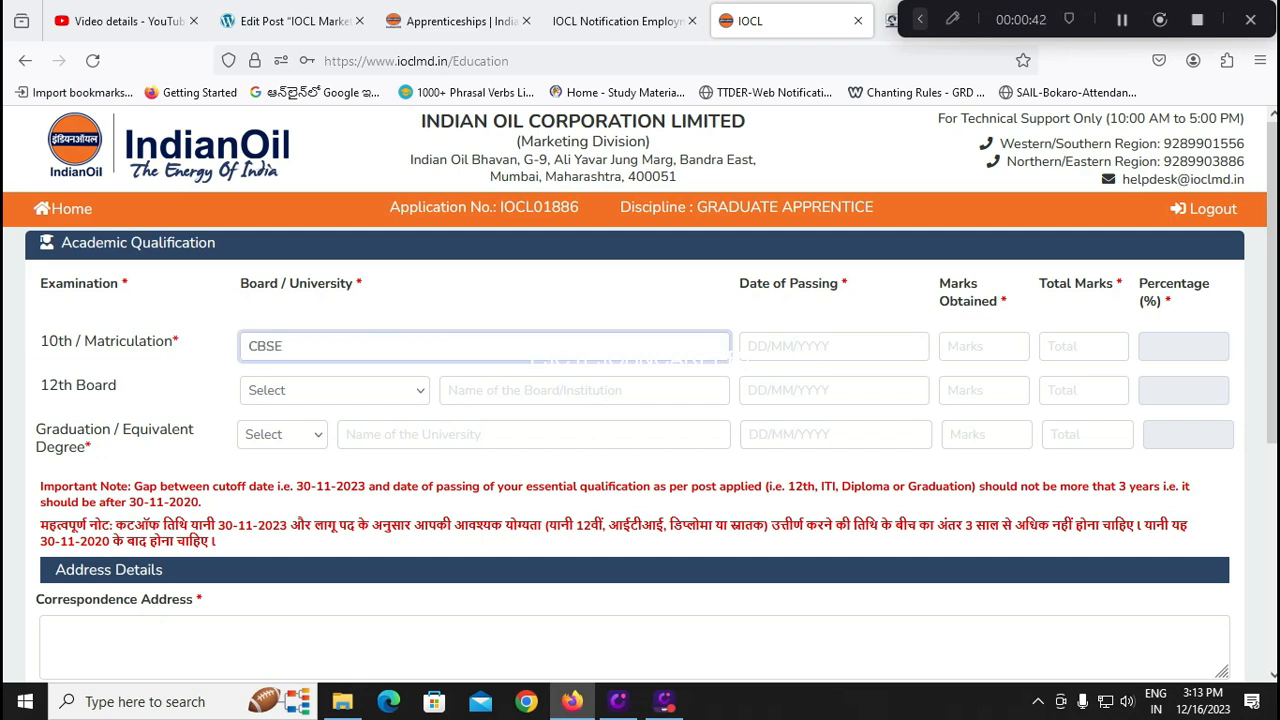
key("Tab")
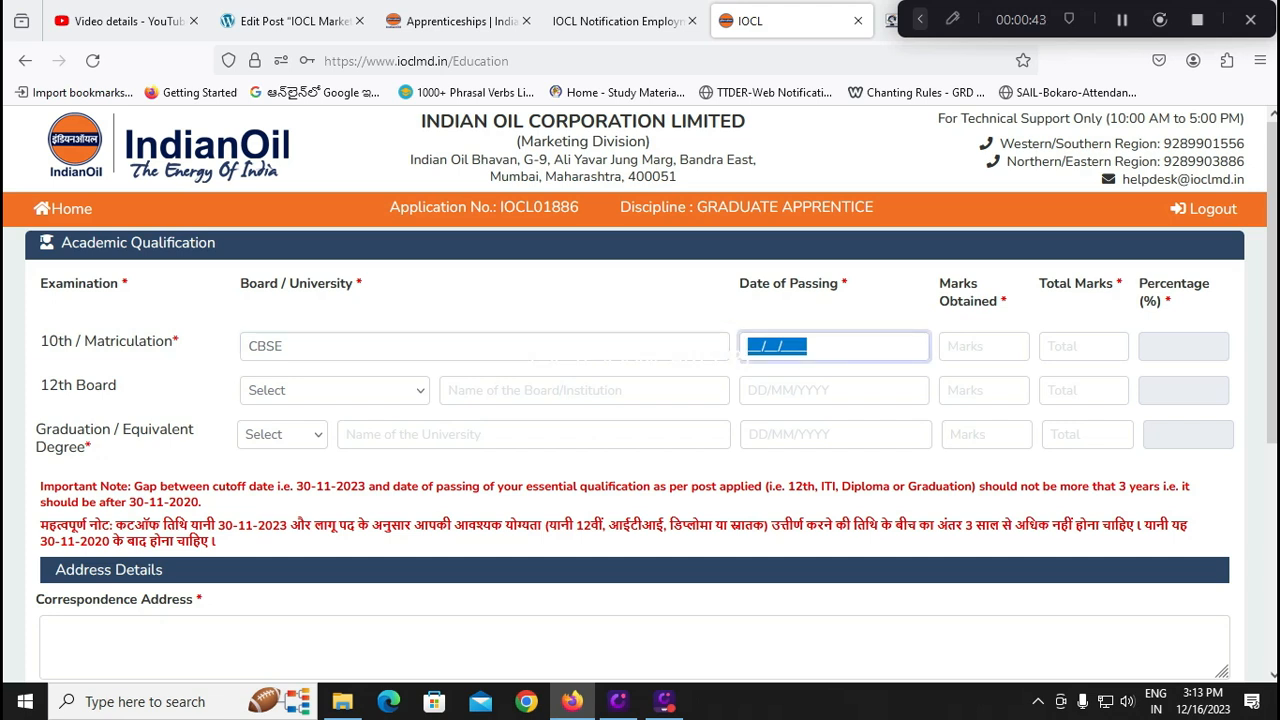
type("01/01/2015")
key("Tab")
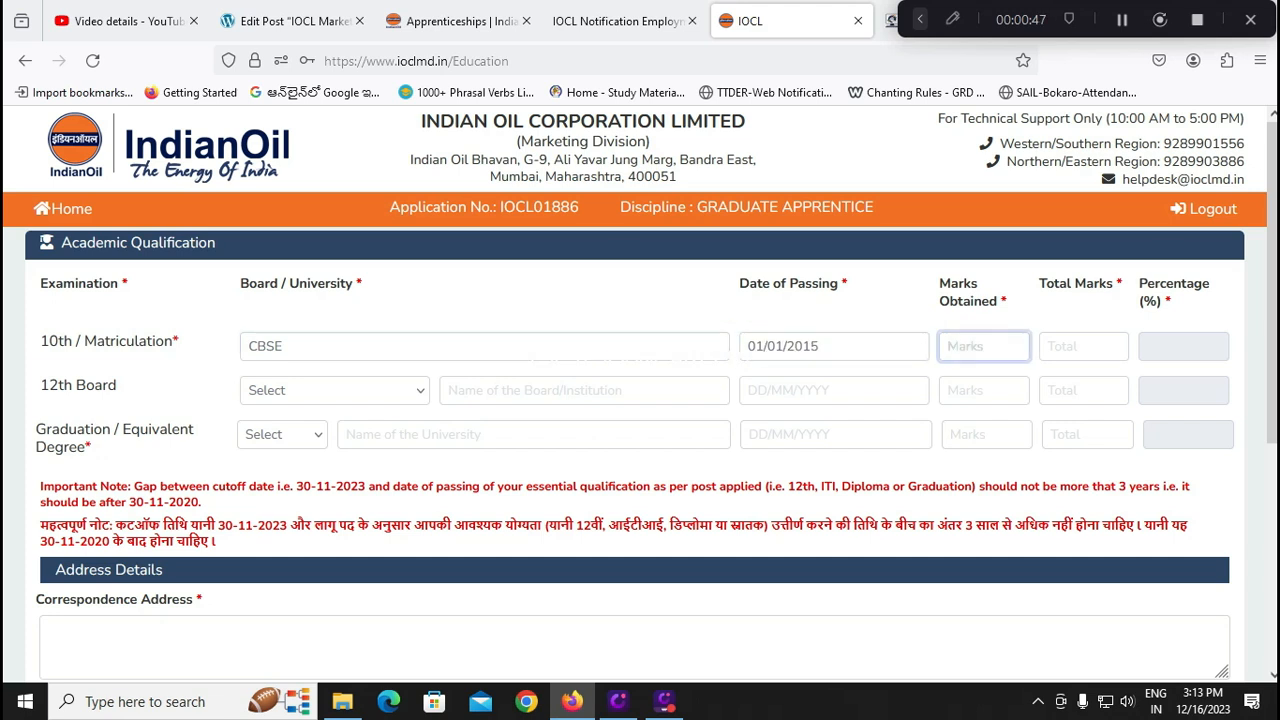
type("480")
key("Tab")
type("600")
key("Tab")
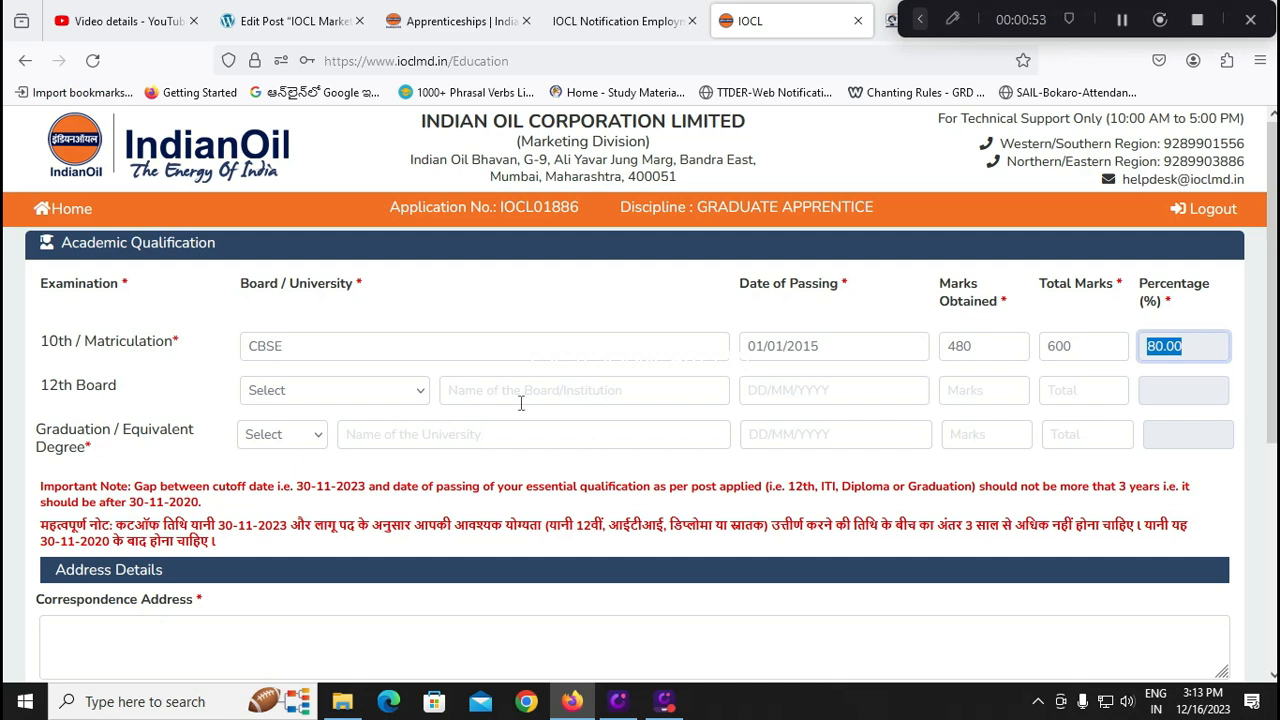
Fill the 12th row: SCIENCE stream, board APBIE, passed 01/01/2017, 980 out of 1200 marks
left_click(415, 398)
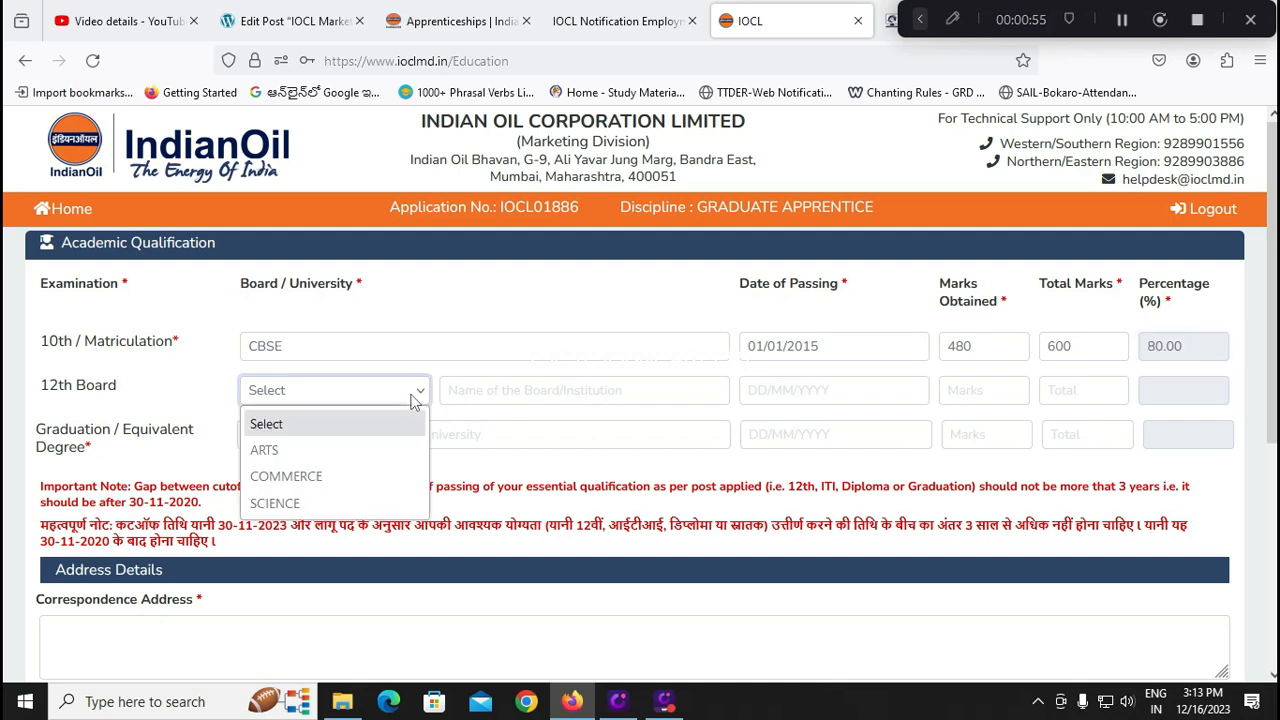
left_click(300, 504)
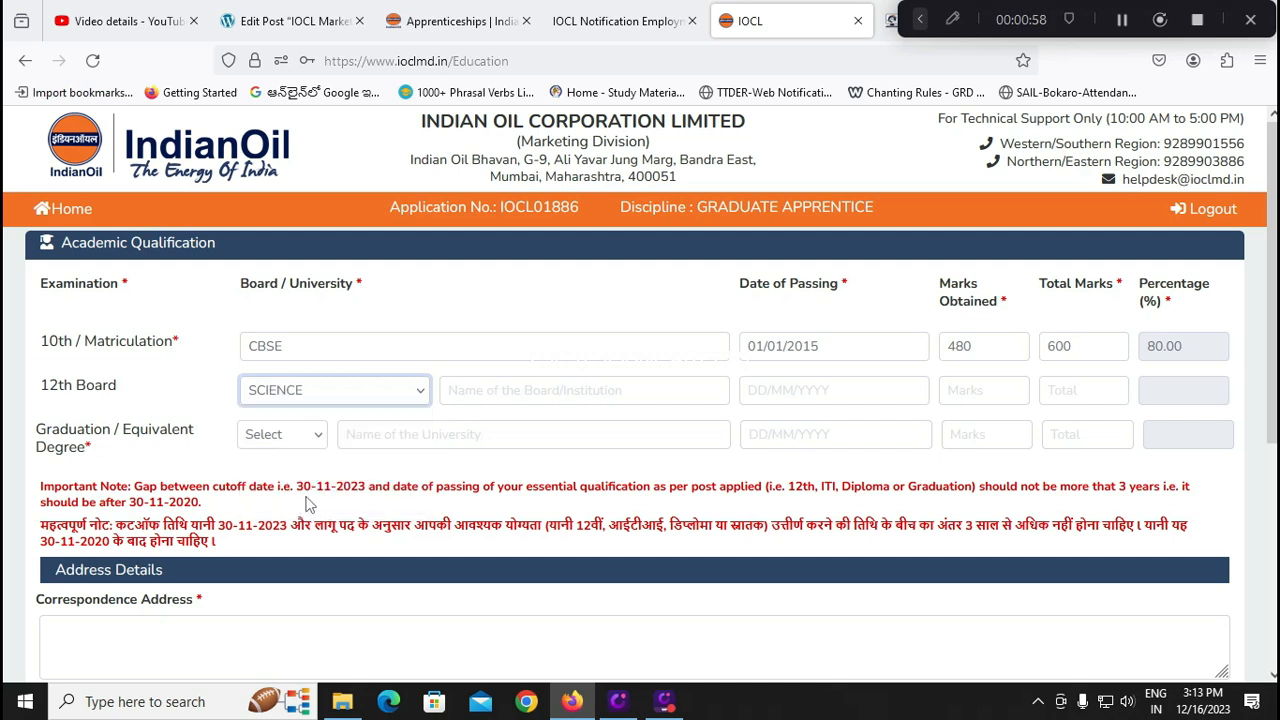
left_click(522, 392)
type("APBIE")
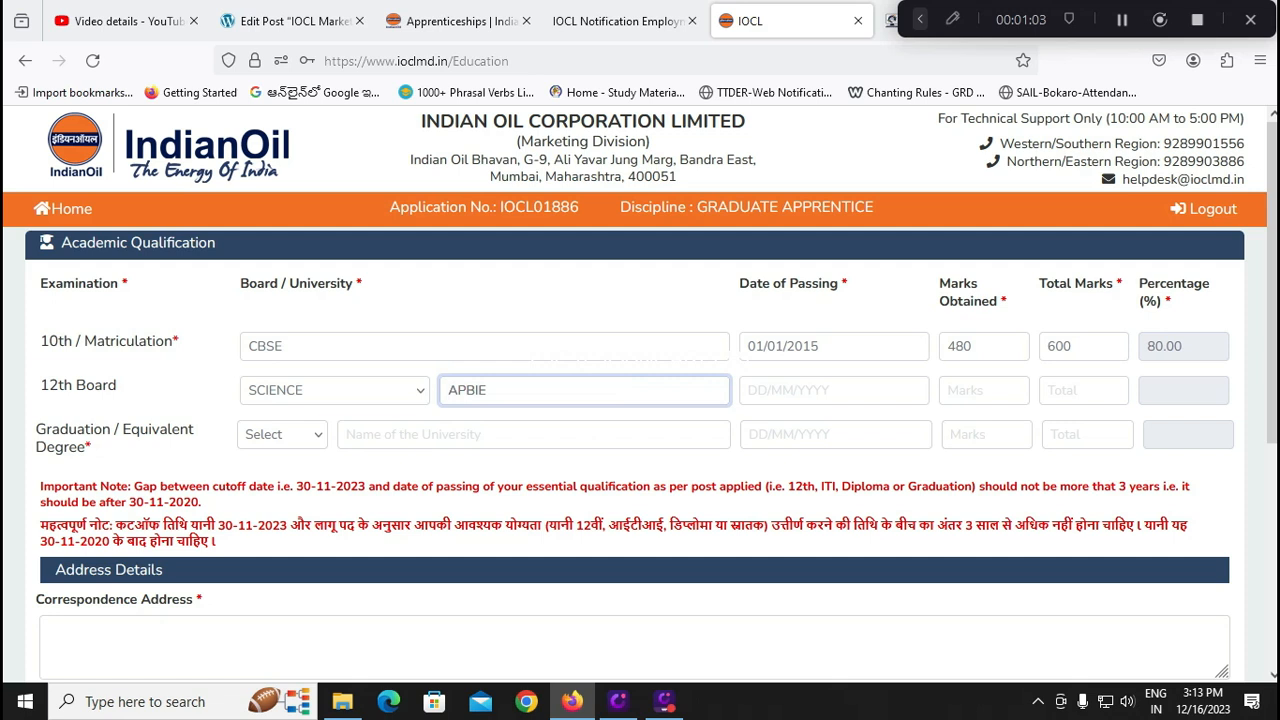
key("Tab")
type("01/01/20")
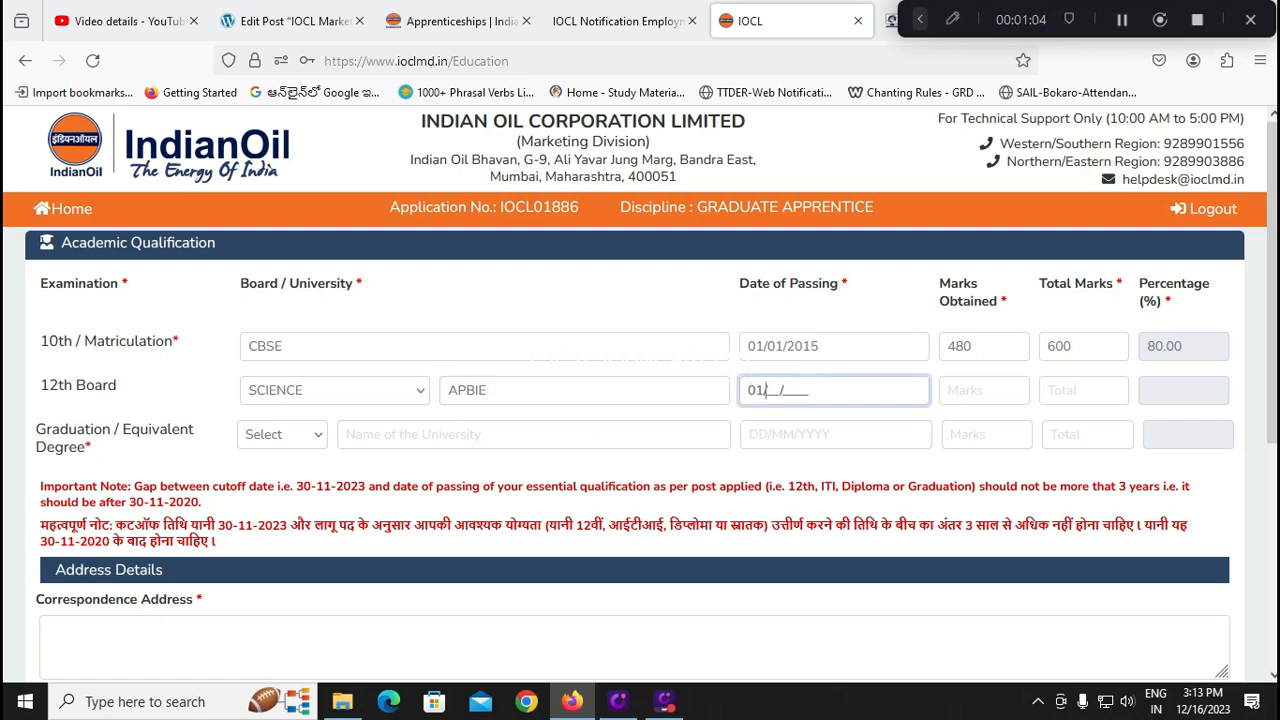
type("17")
key("Tab")
type("10")
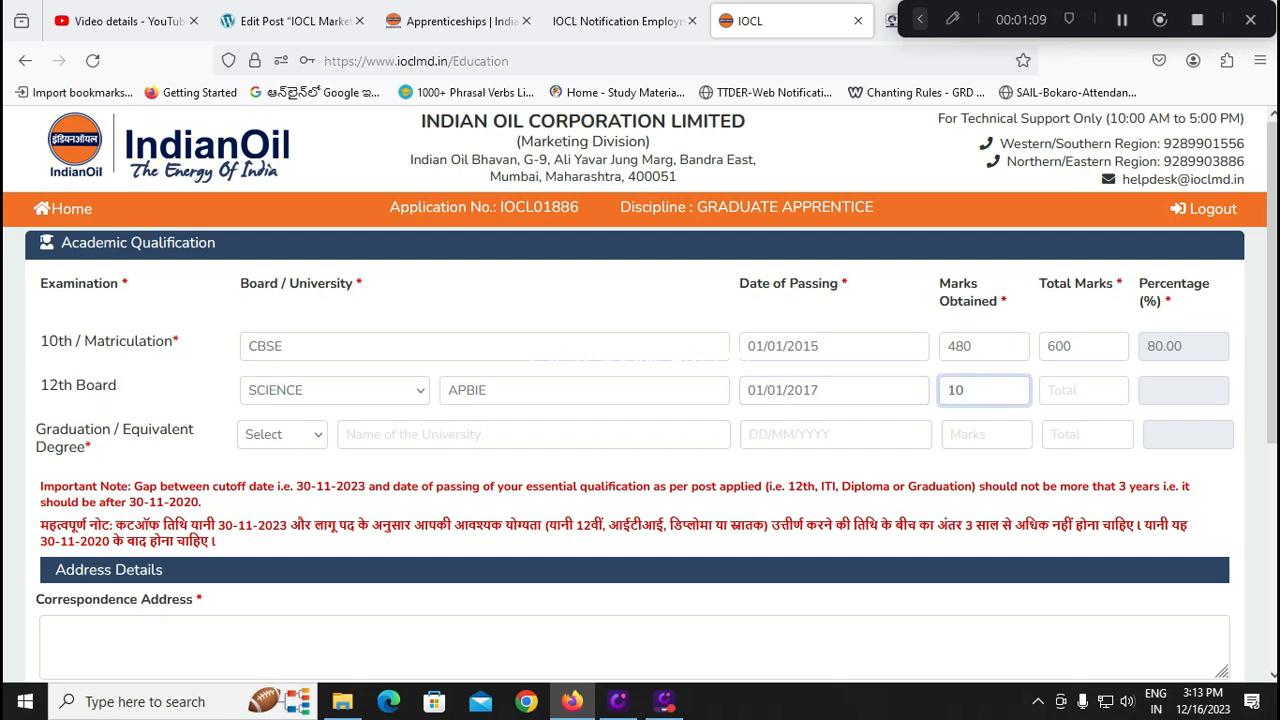
key("BackSpace")
key("BackSpace")
type("980")
key("Tab")
type("1200")
key("Tab")
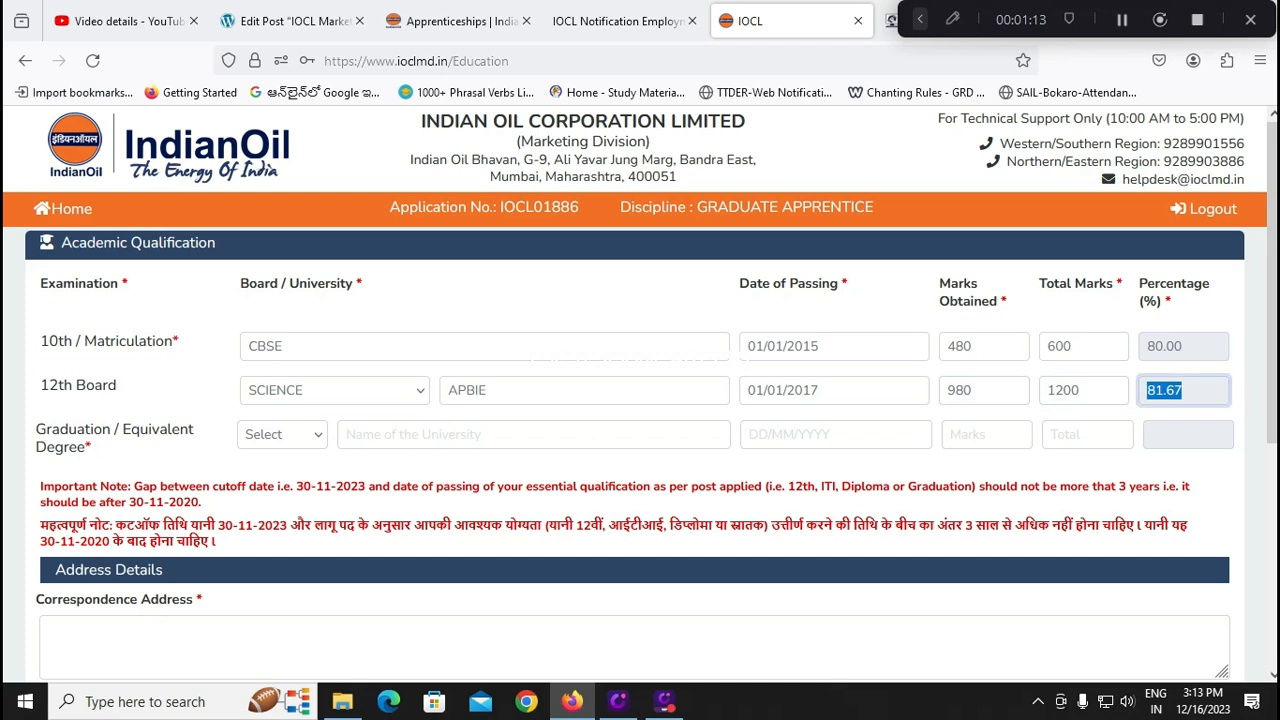
Set graduation to B.Sc. from NAGARJUNA UNIVERSITY, passed 01/08/2021
left_click(313, 434)
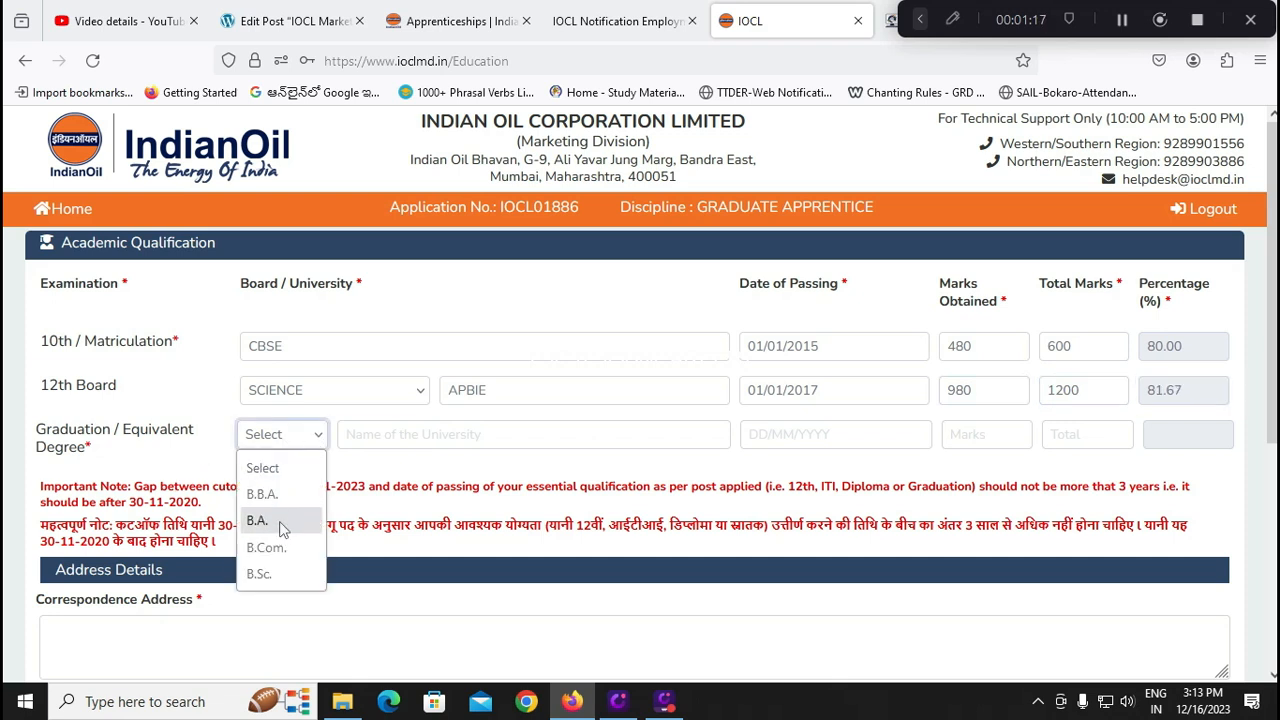
left_click(284, 574)
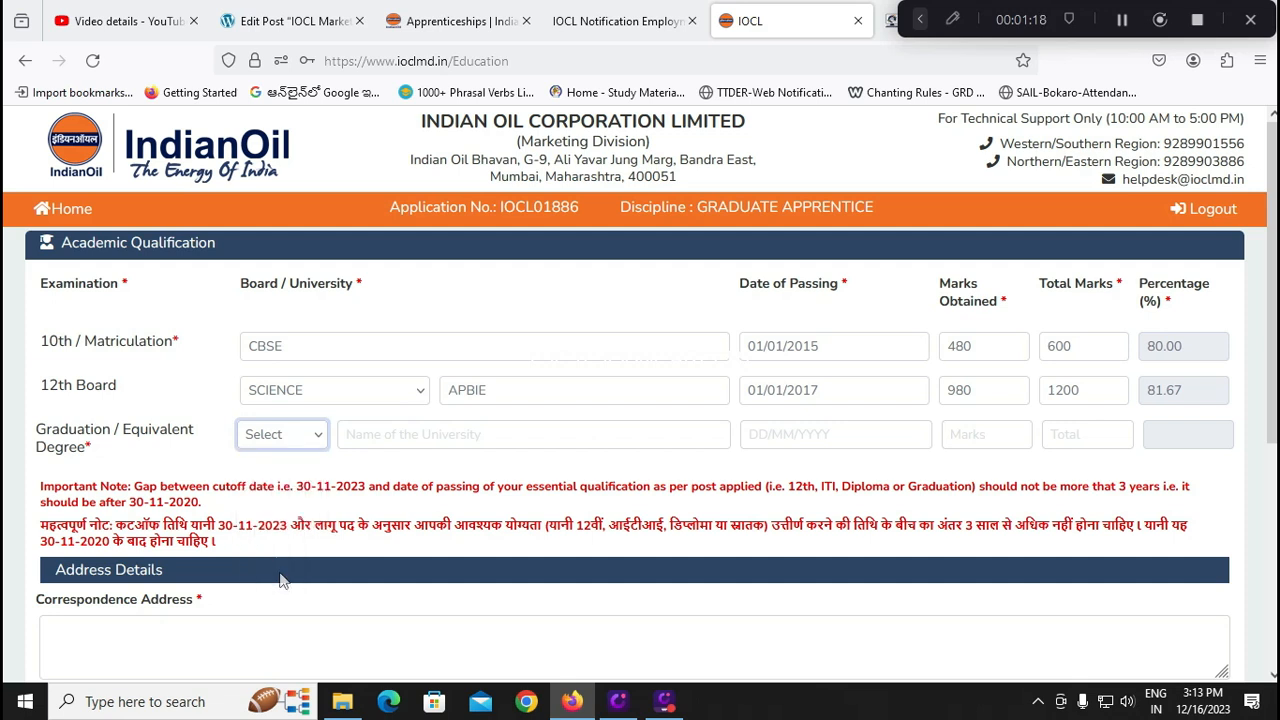
left_click(414, 438)
type("NA")
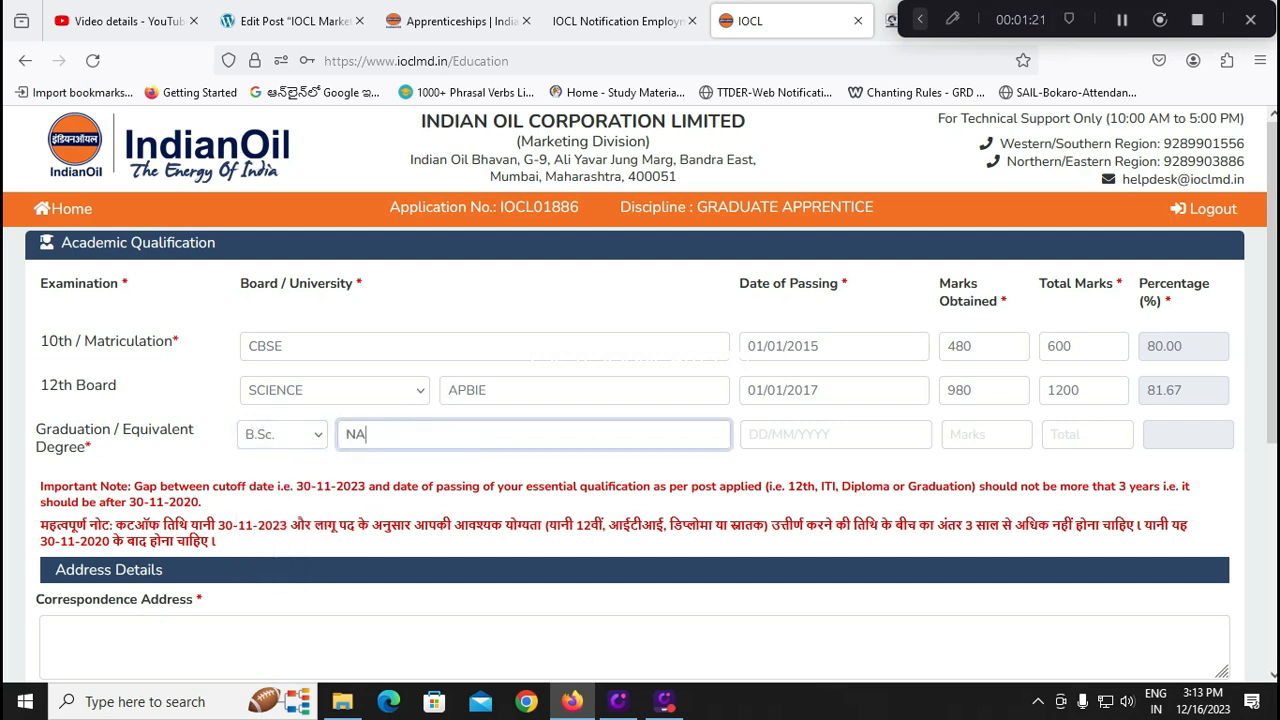
type("GARJUNA UNIVERSITY")
key("Tab")
type("01/01/20__")
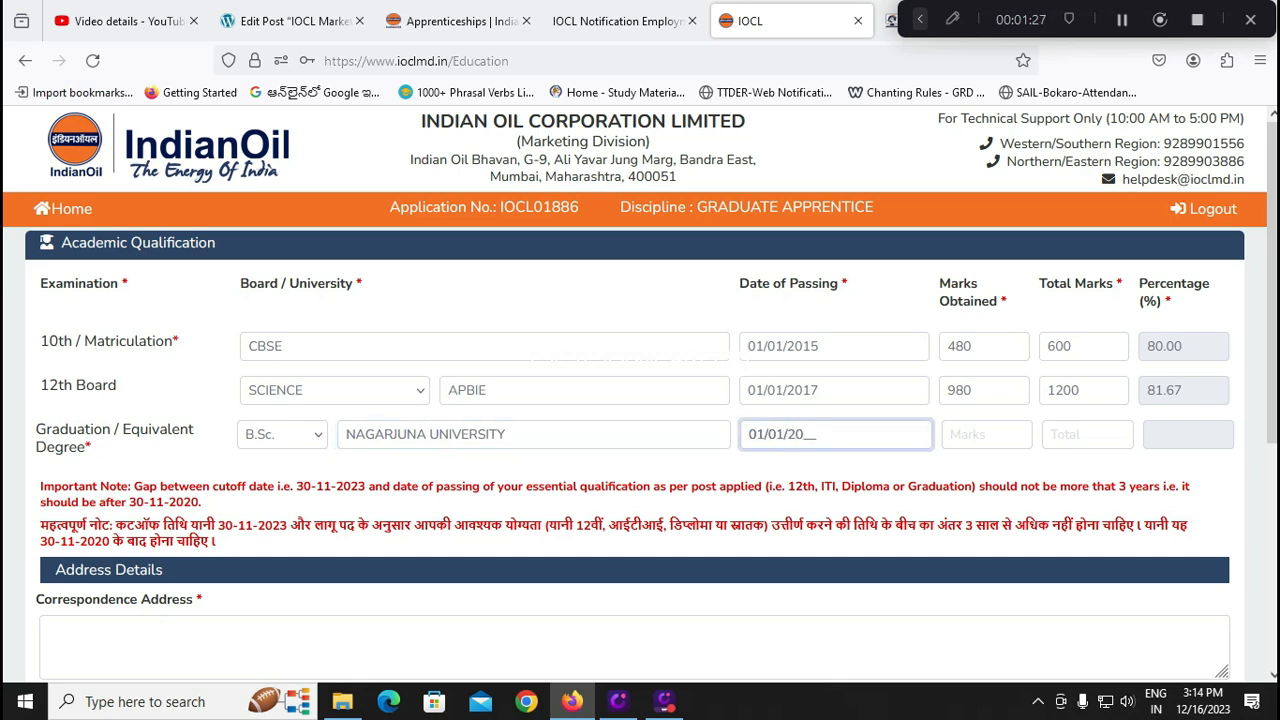
key("BackSpace")
key("BackSpace")
key("BackSpace")
key("BackSpace")
key("BackSpace")
key("BackSpace")
type("01/08/2021")
Enter graduation marks 1175 out of 1800 so the 65% percentage calculates
left_click(997, 438)
type("1180")
key("BackSpace")
key("BackSpace")
type("75")
key("Tab")
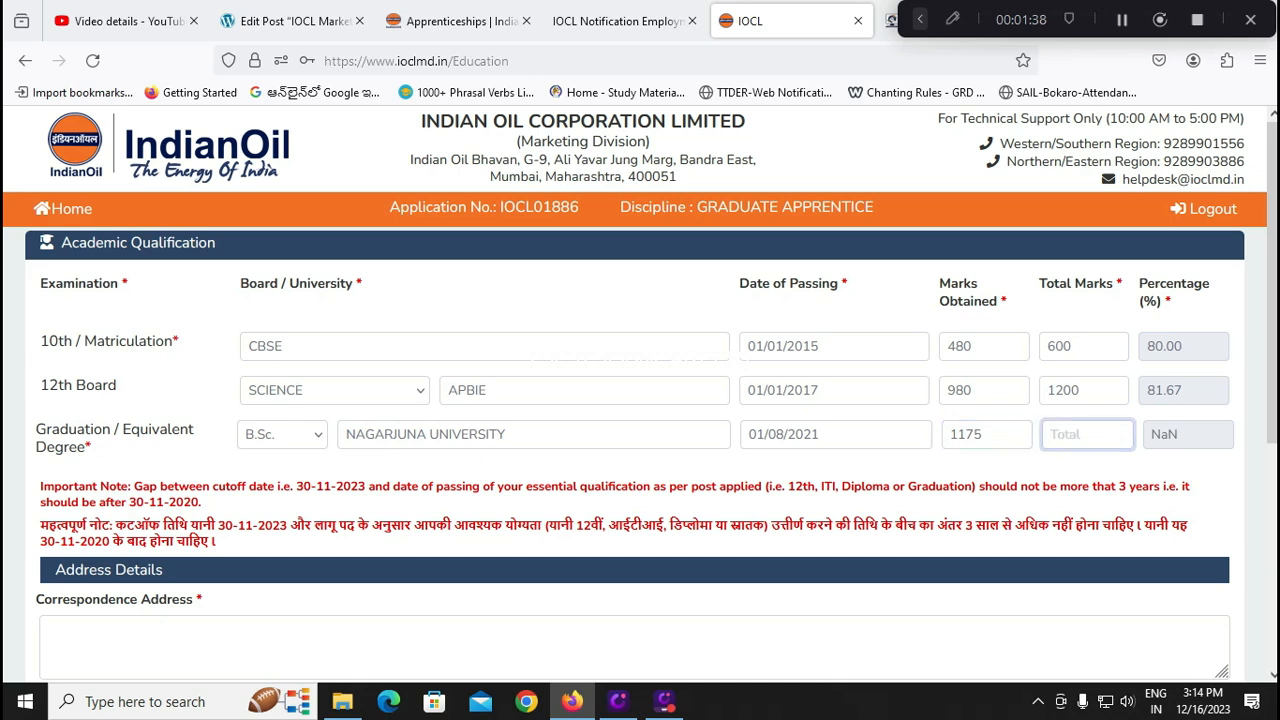
type("1800")
left_click(920, 475)
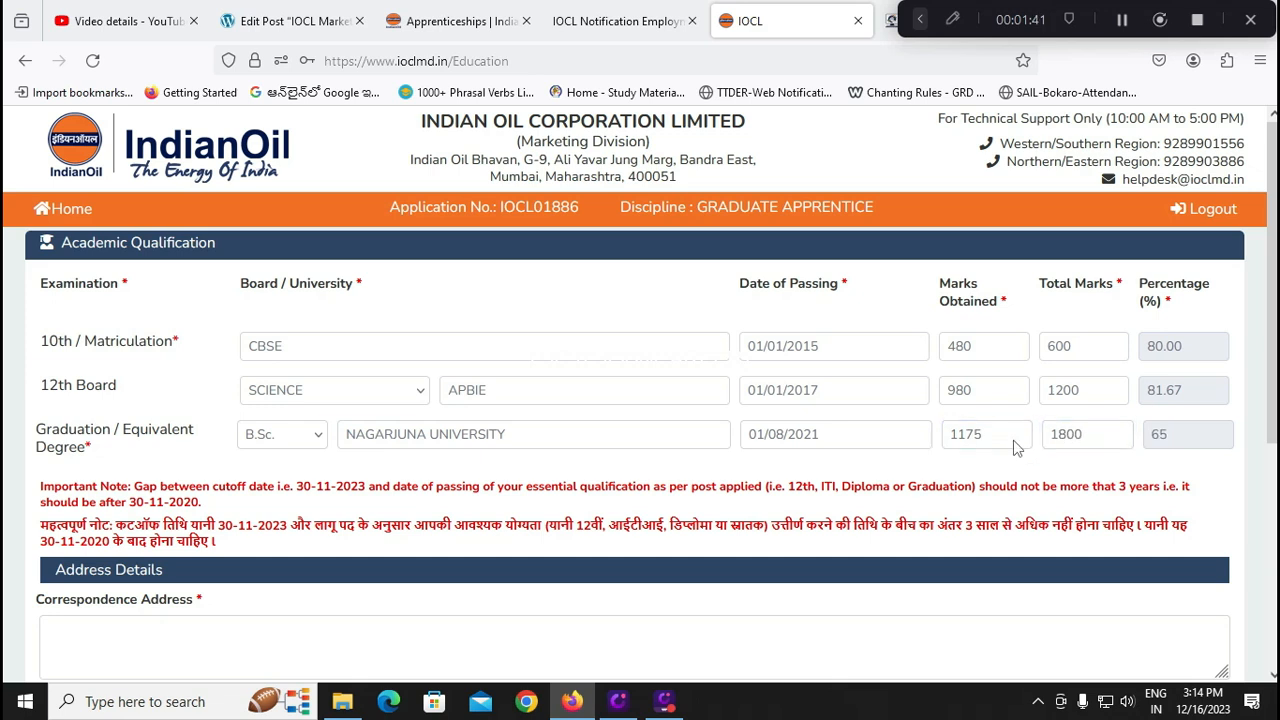
Fill in the correspondence street address, city, district, state Andhra Pradesh and pin code
scroll(385, 480, "down", 2)
left_click(308, 453)
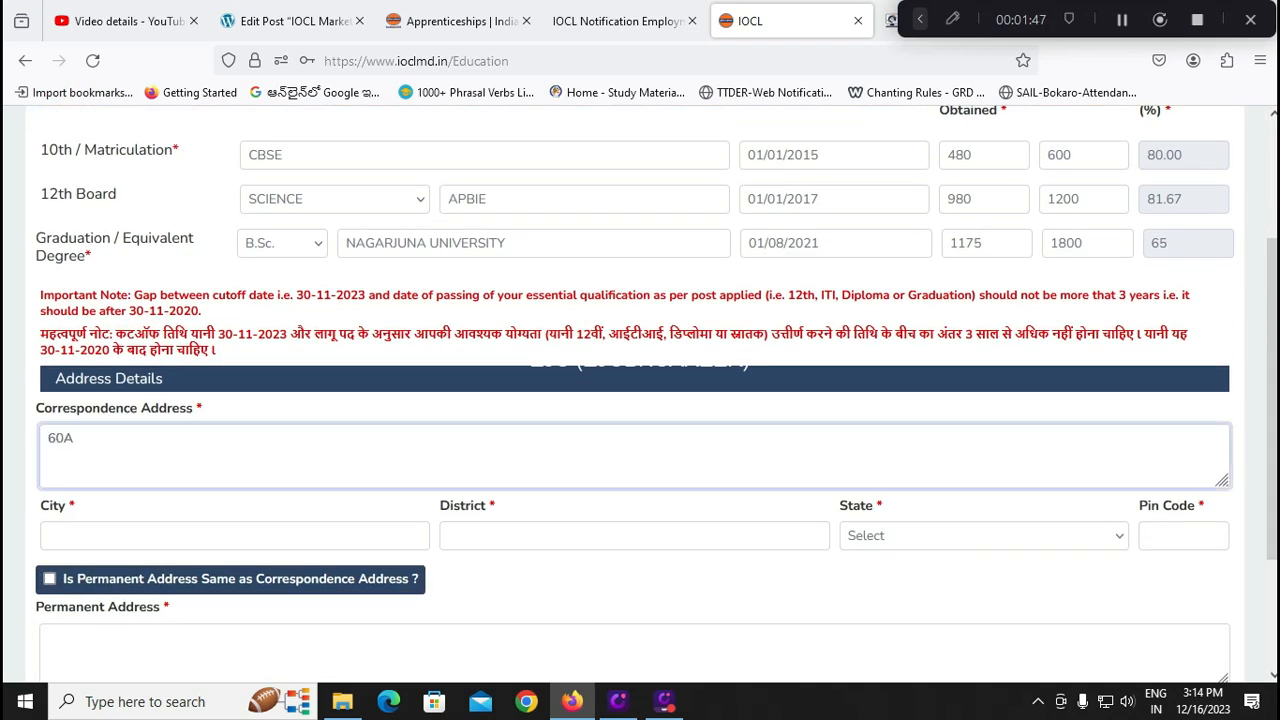
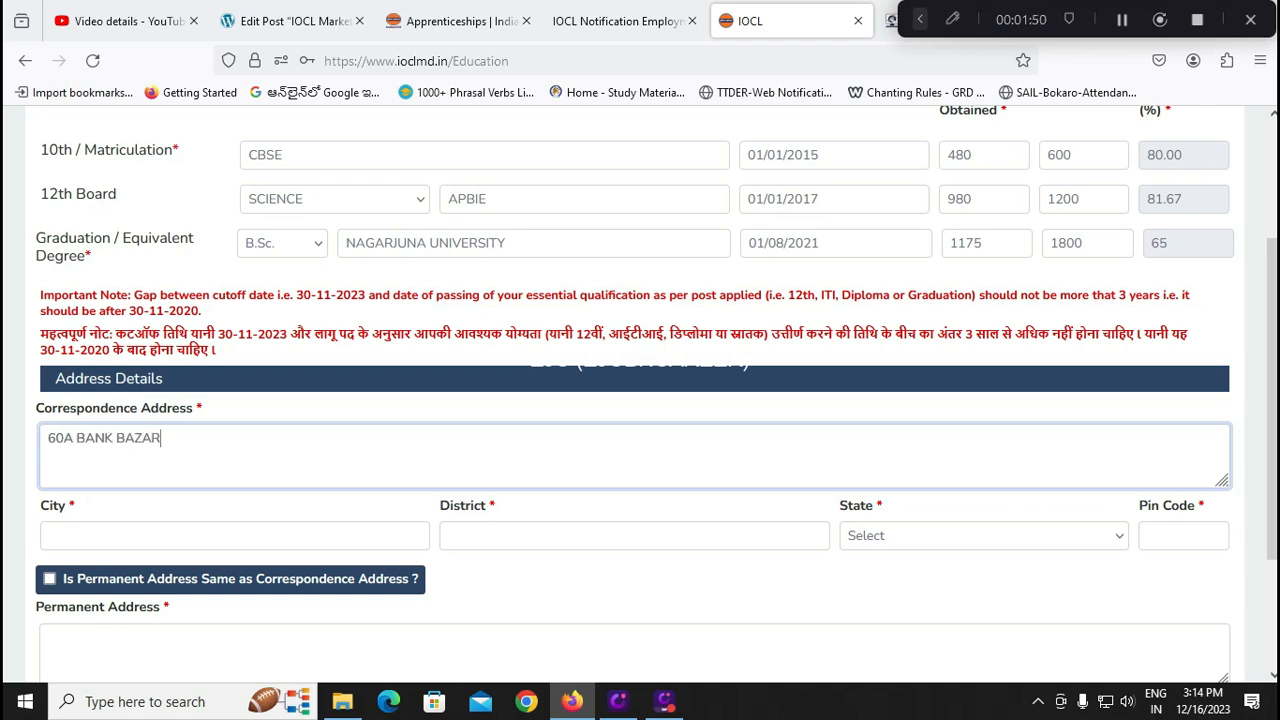
left_click(160, 533)
type("TIRUPATI")
key("Tab")
type("TIRUP")
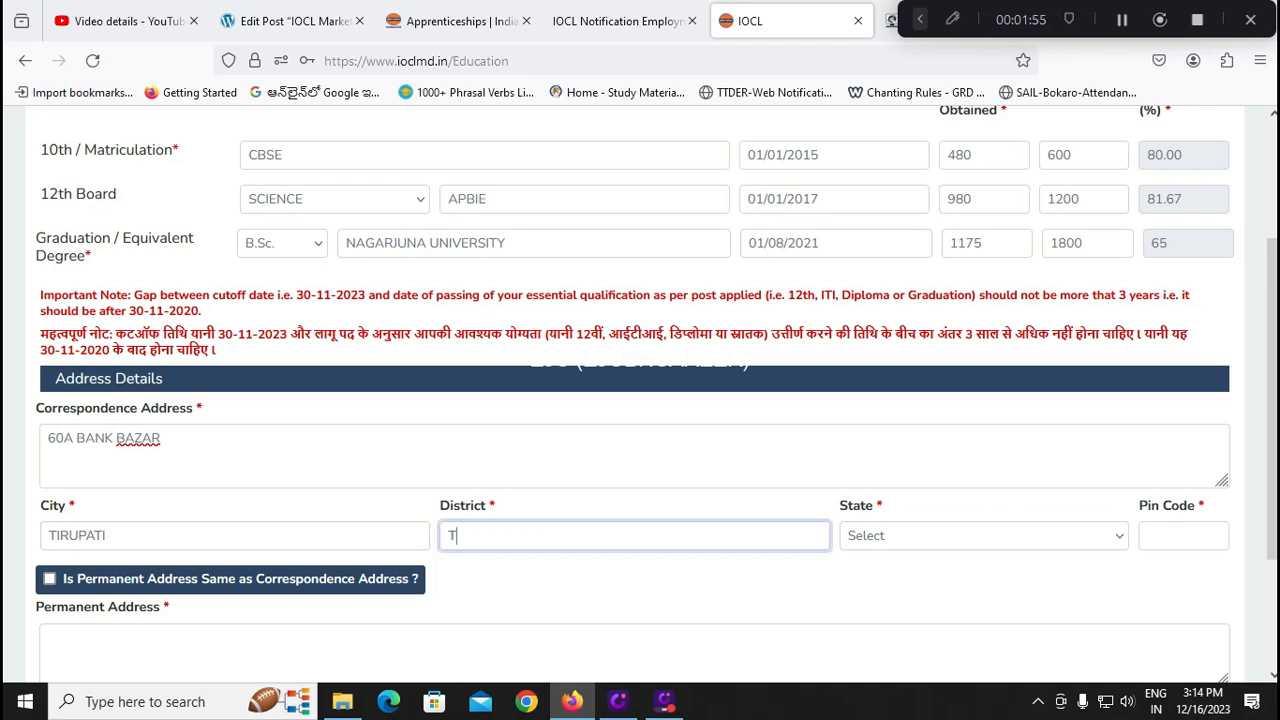
type("ATI")
key("Tab")
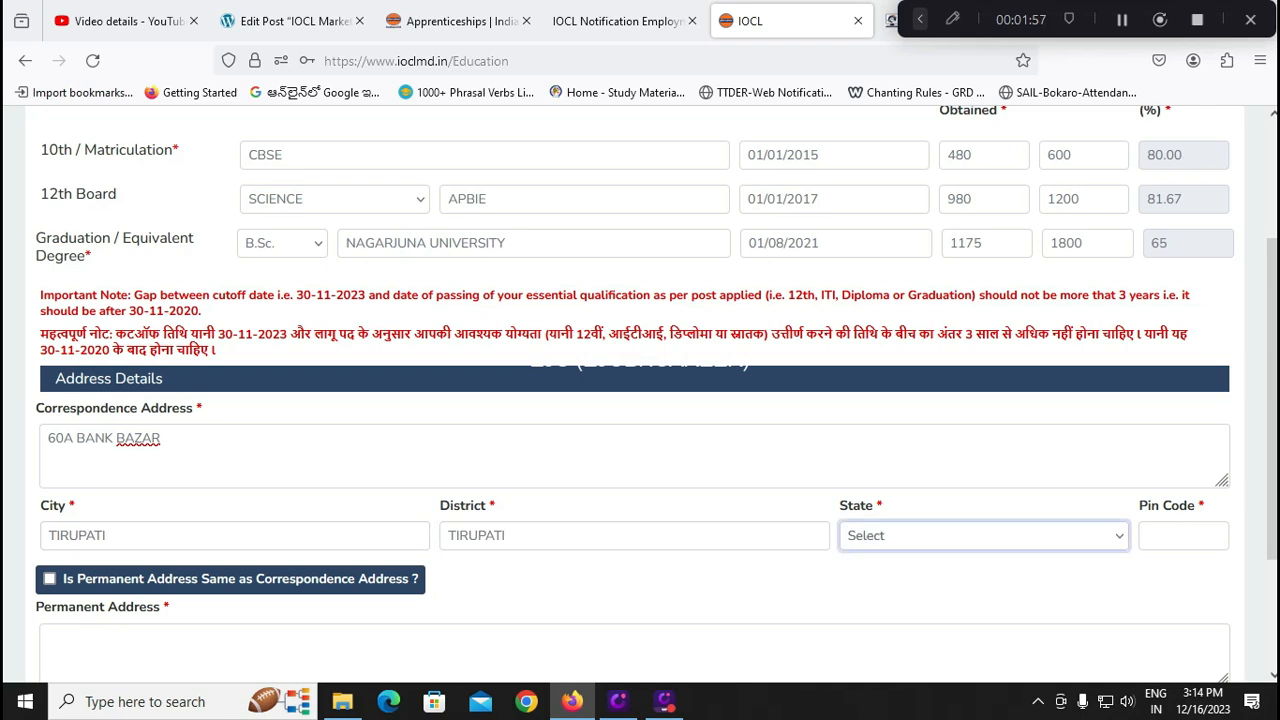
type("andh")
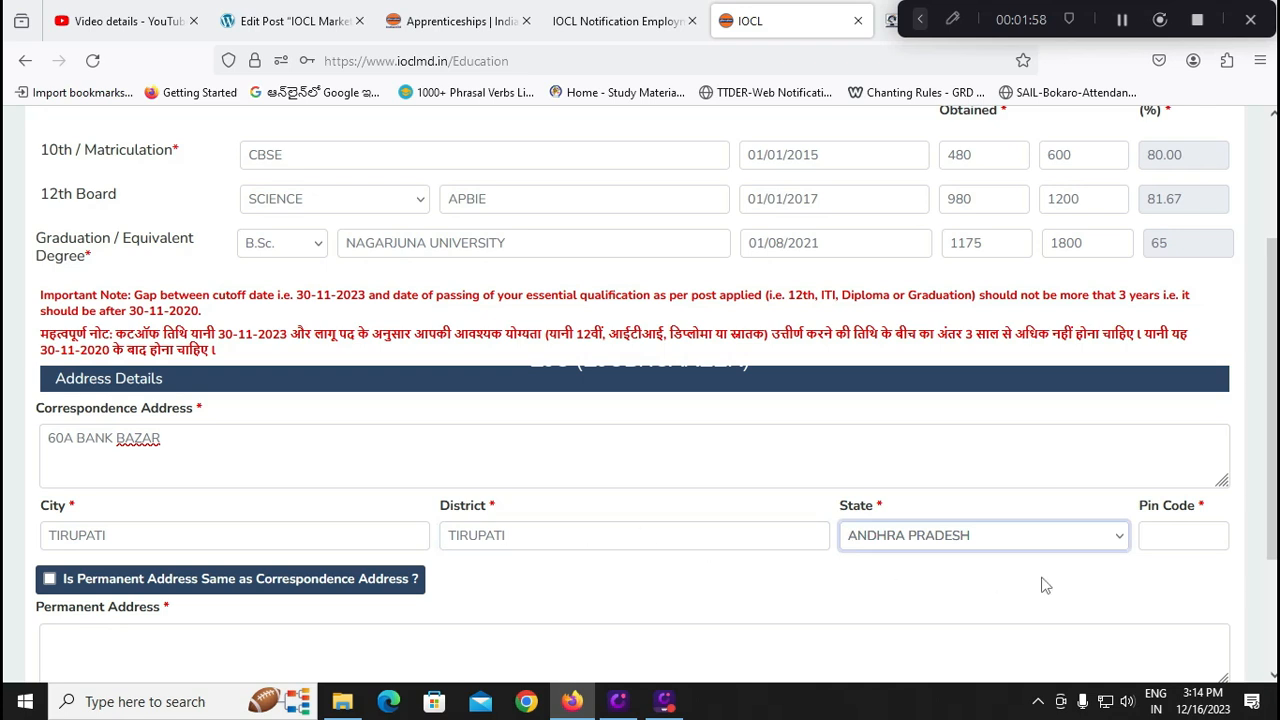
left_click(1189, 527)
left_click(1186, 535)
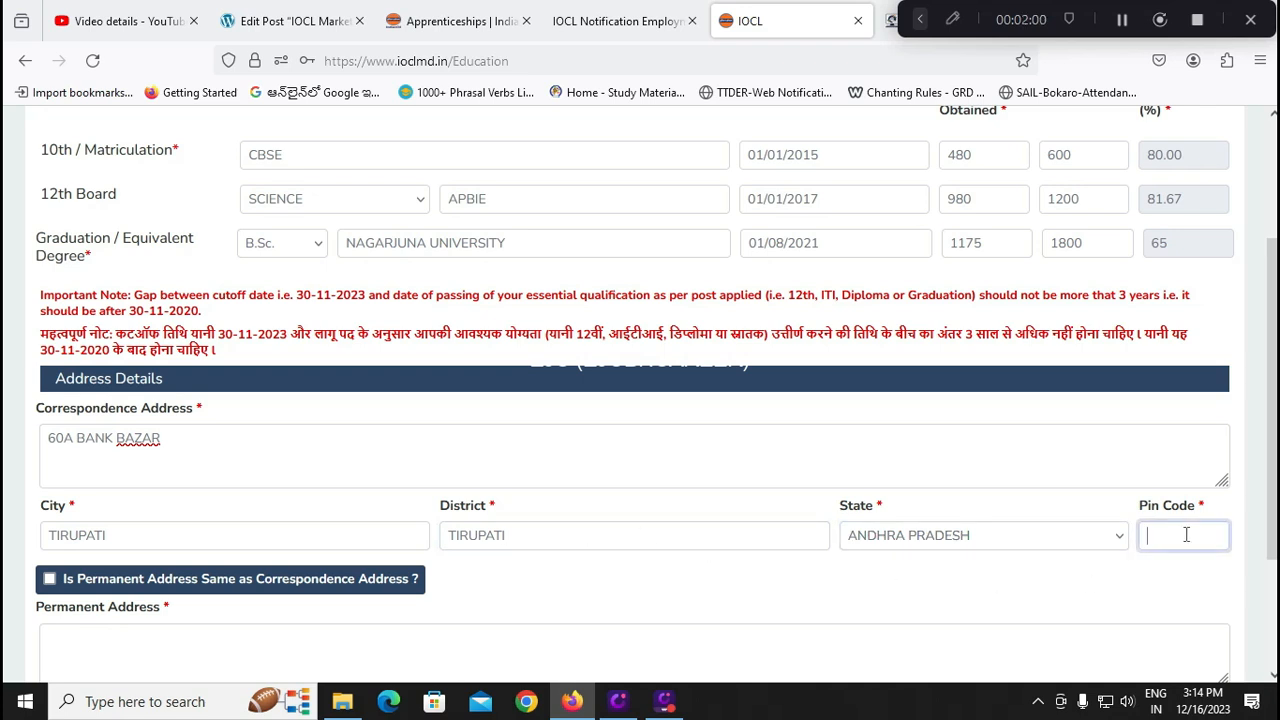
type("5245")
left_click(648, 575)
Tick 'Permanent Address Same' and 'I have filled up all the details carefully!'
left_click(50, 580)
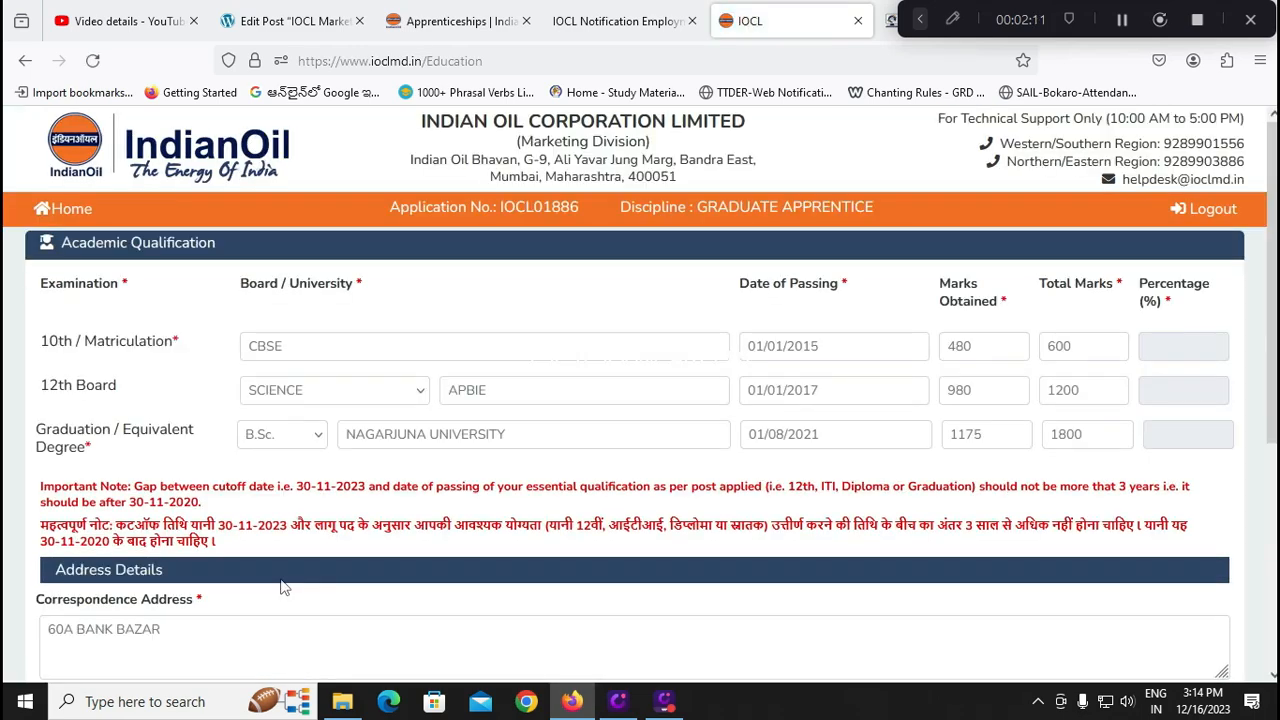
scroll(282, 588, "down", 3)
left_click(47, 597)
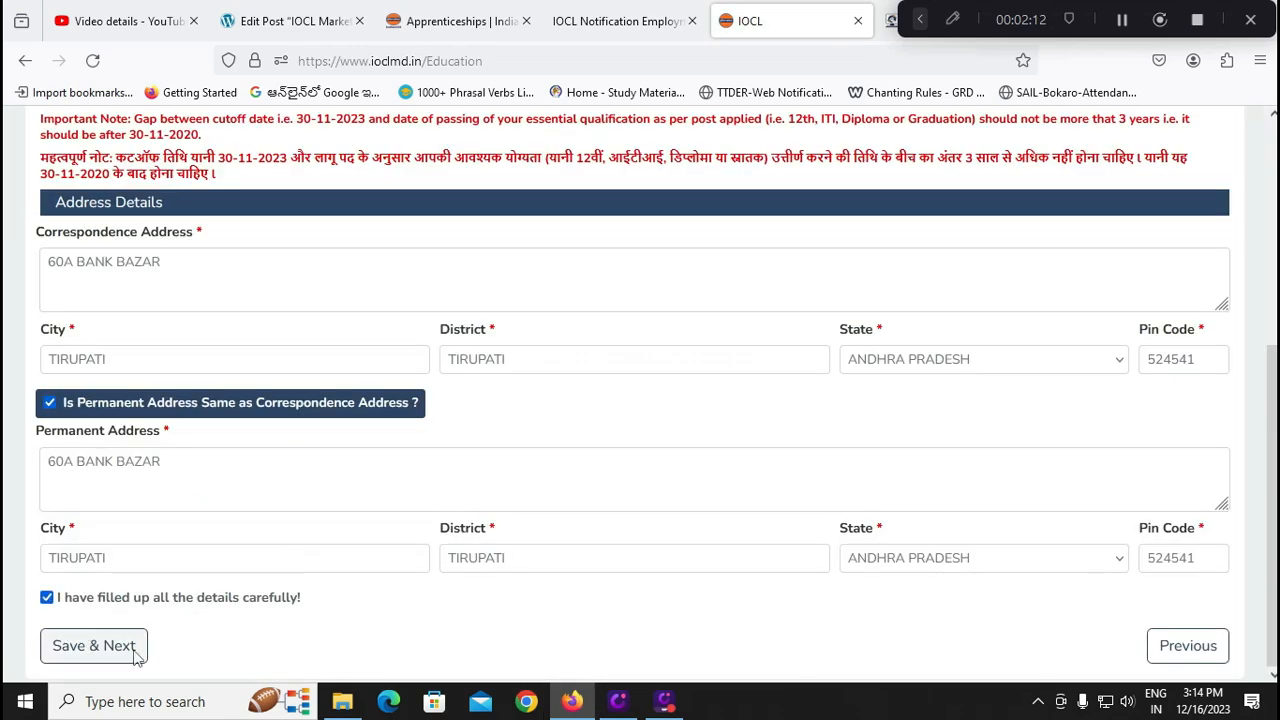
Save the education and address details, then dismiss the photograph file picker without choosing a file
left_click(100, 657)
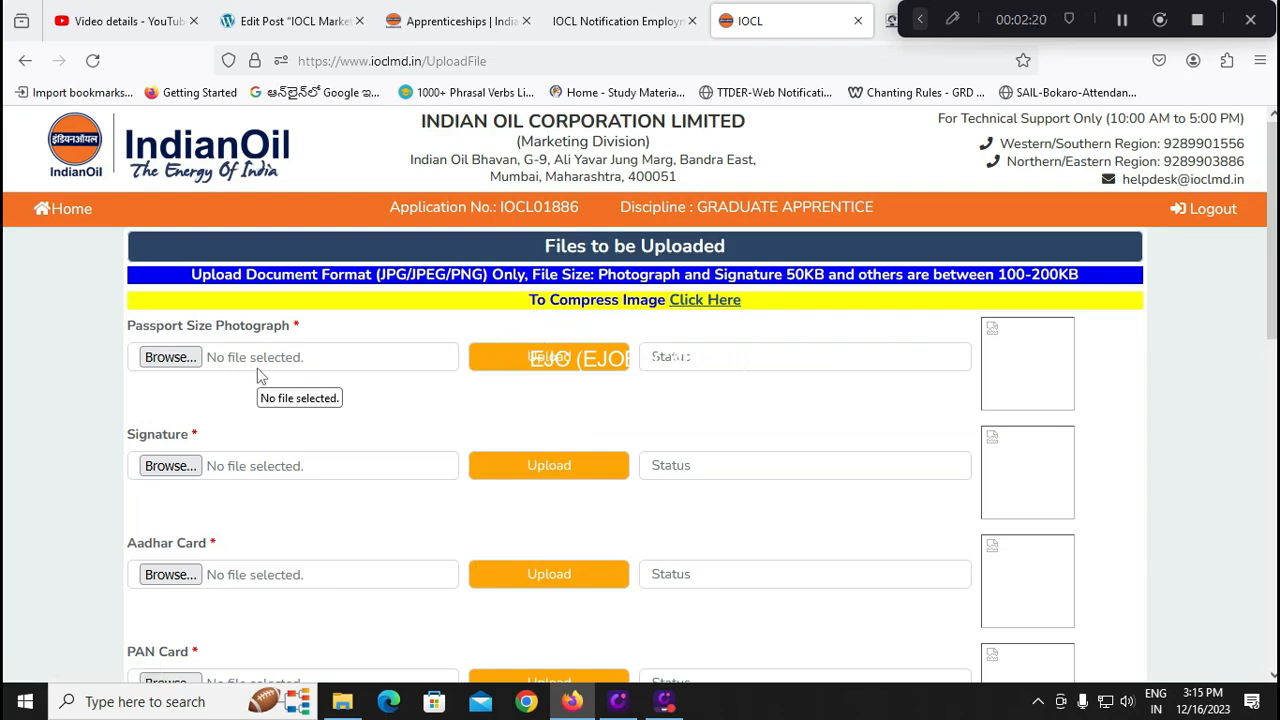
left_click(190, 368)
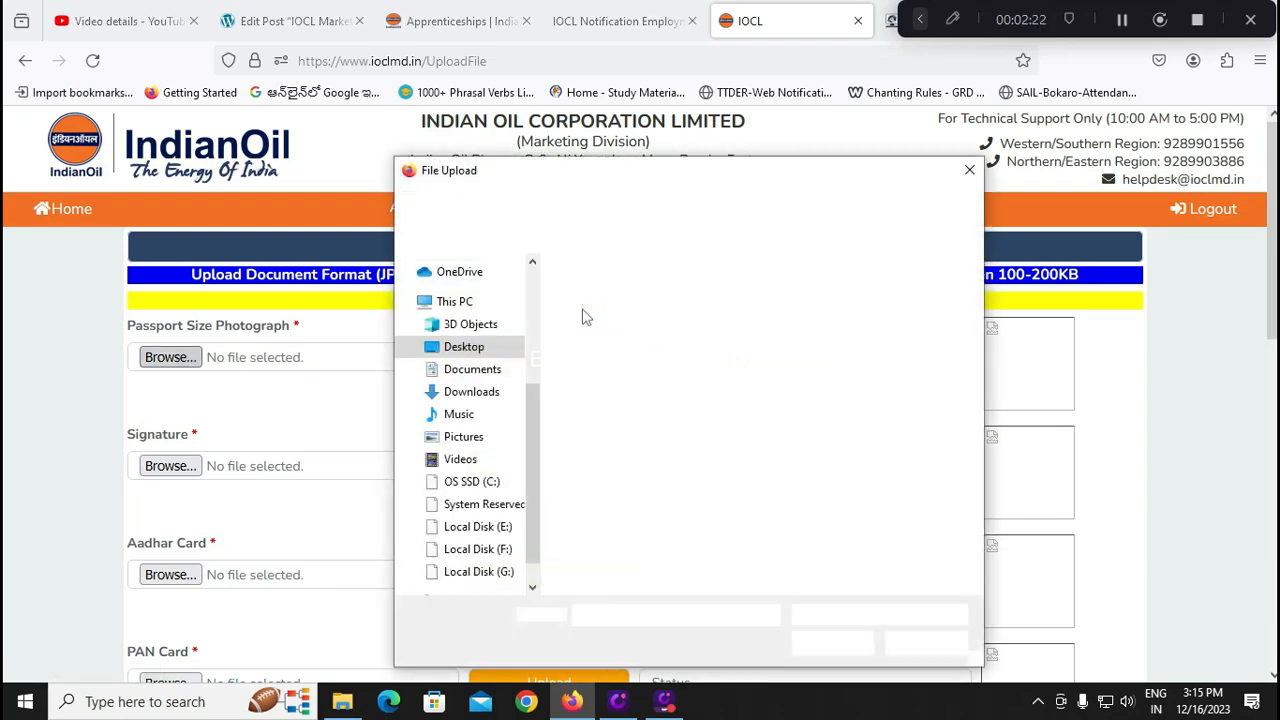
left_click(968, 170)
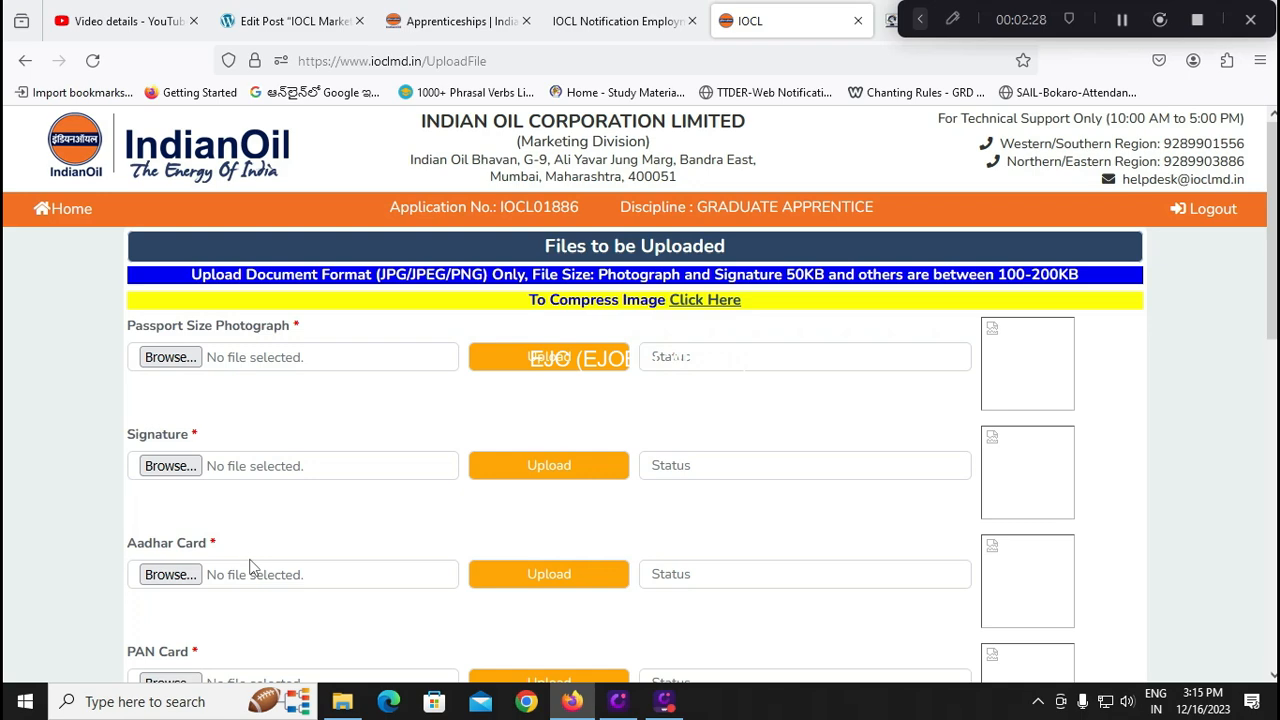
Tick the Declaration checkbox on the document upload page
scroll(252, 567, "down", 2)
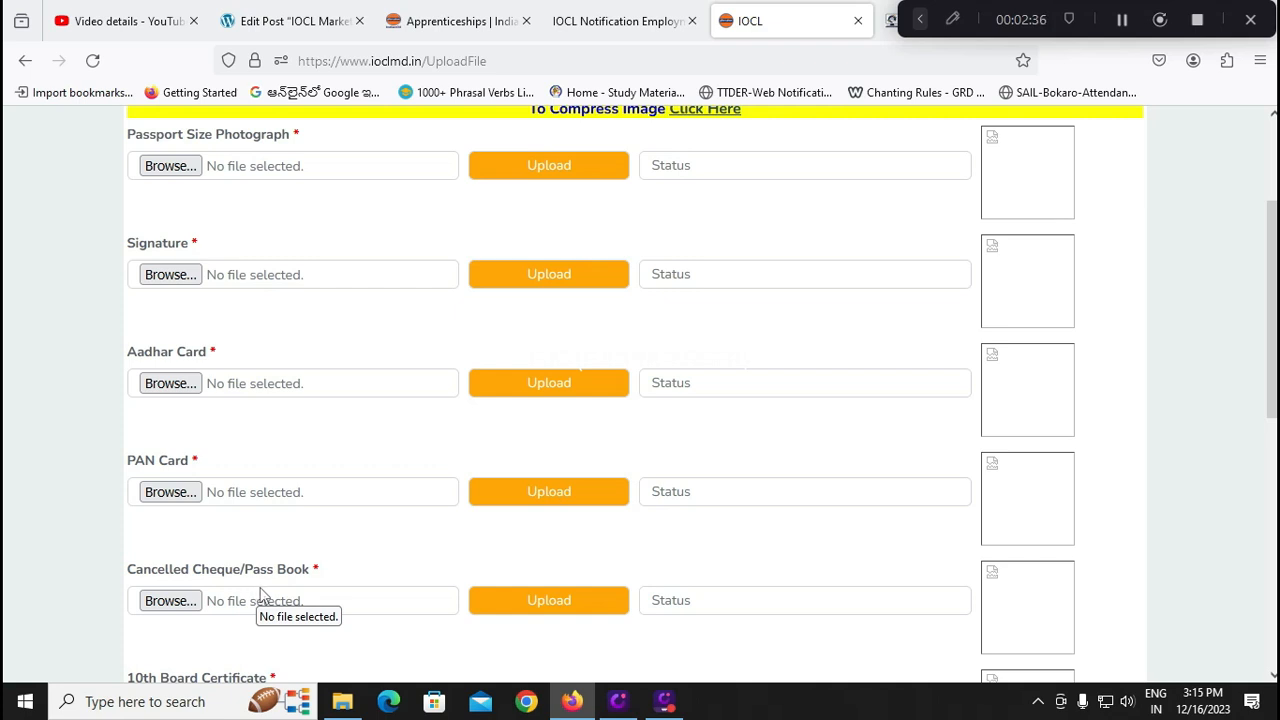
scroll(257, 595, "down", 1)
scroll(281, 609, "down", 2)
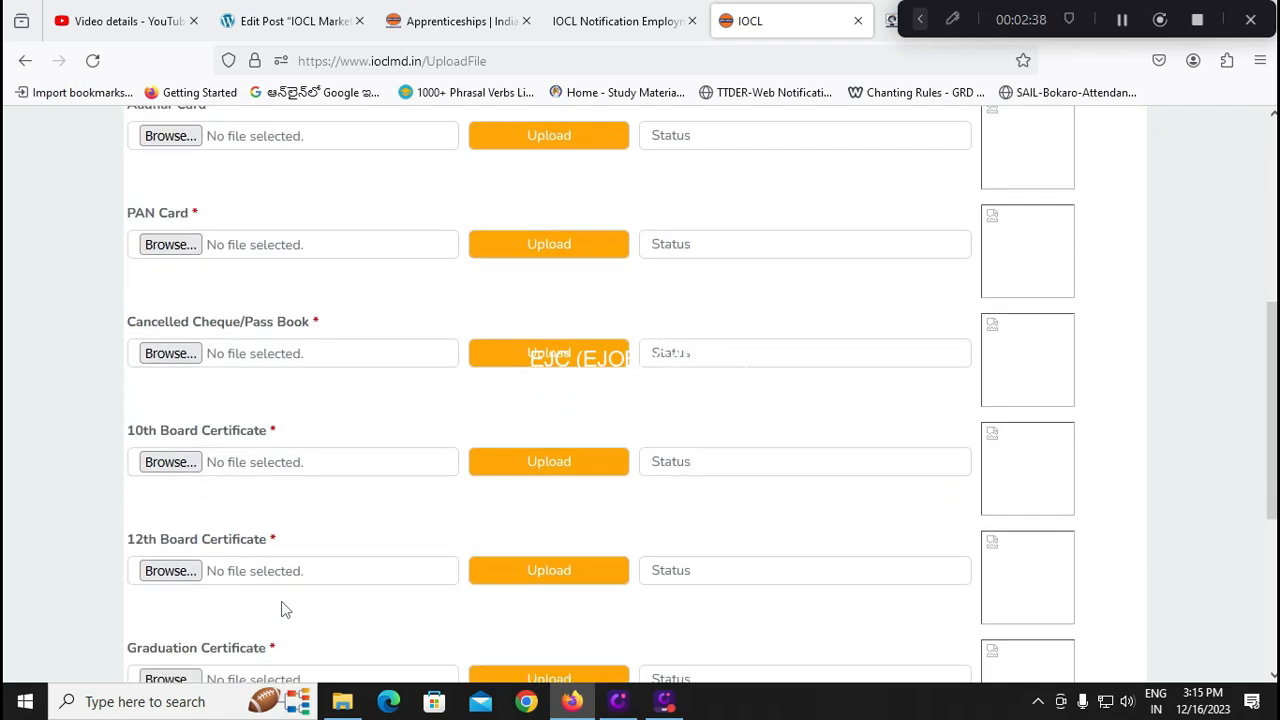
scroll(283, 590, "down", 1)
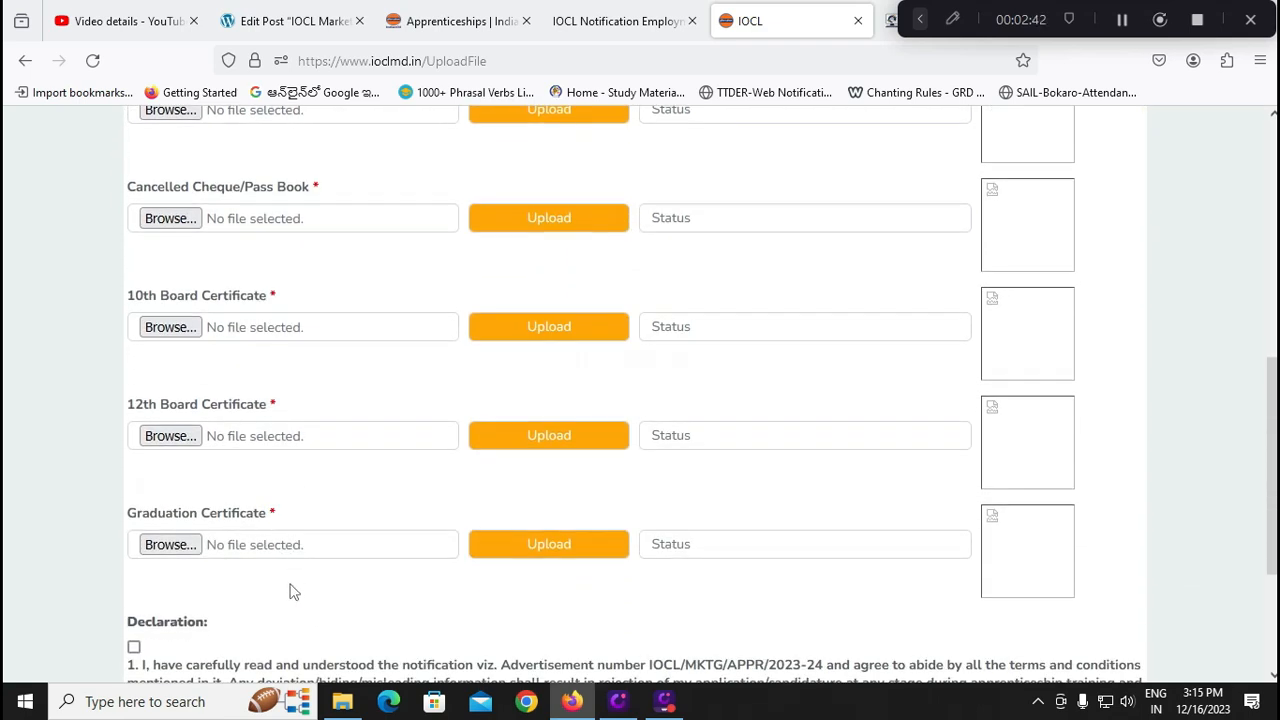
scroll(290, 592, "up", 1)
scroll(287, 597, "up", 1)
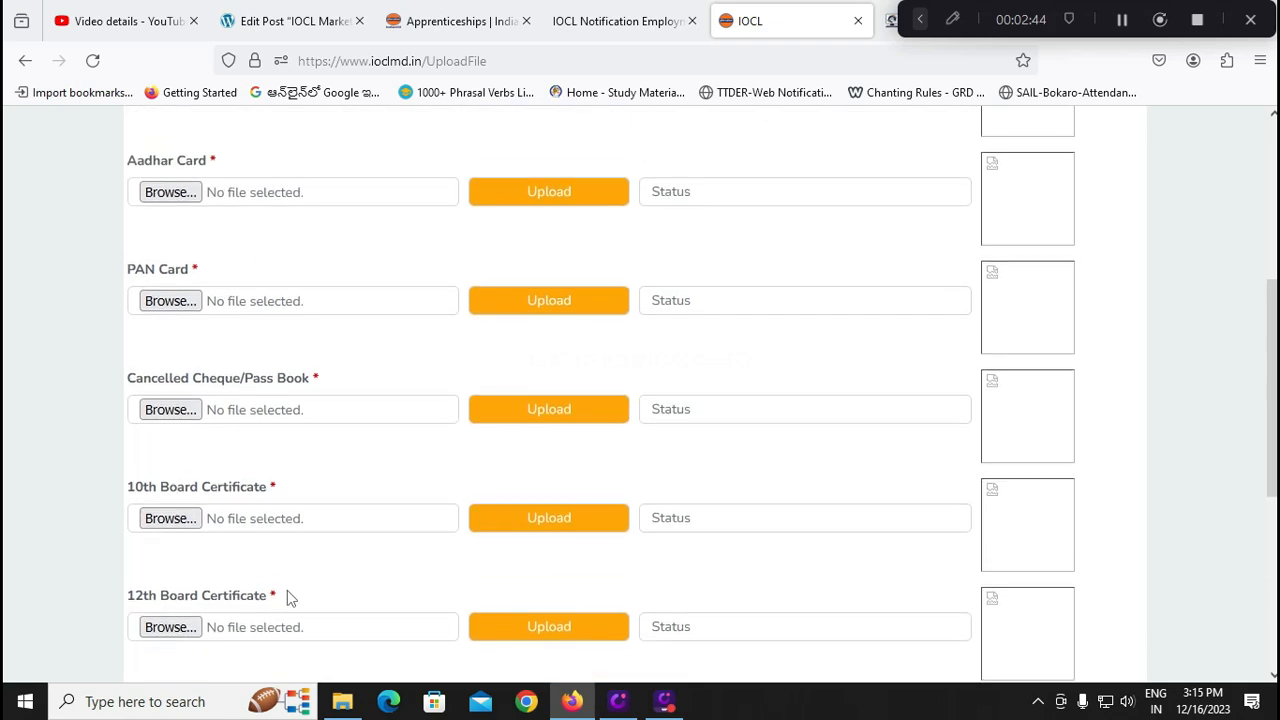
scroll(287, 597, "up", 2)
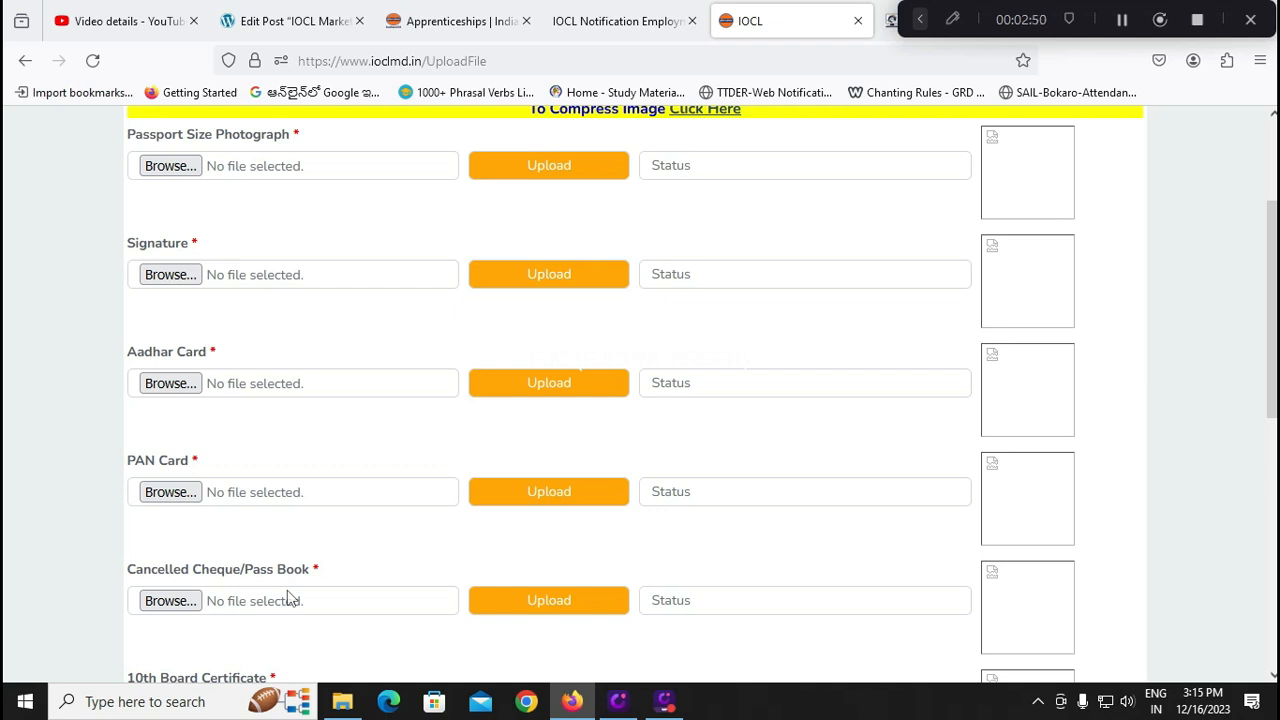
scroll(258, 530, "up", 1)
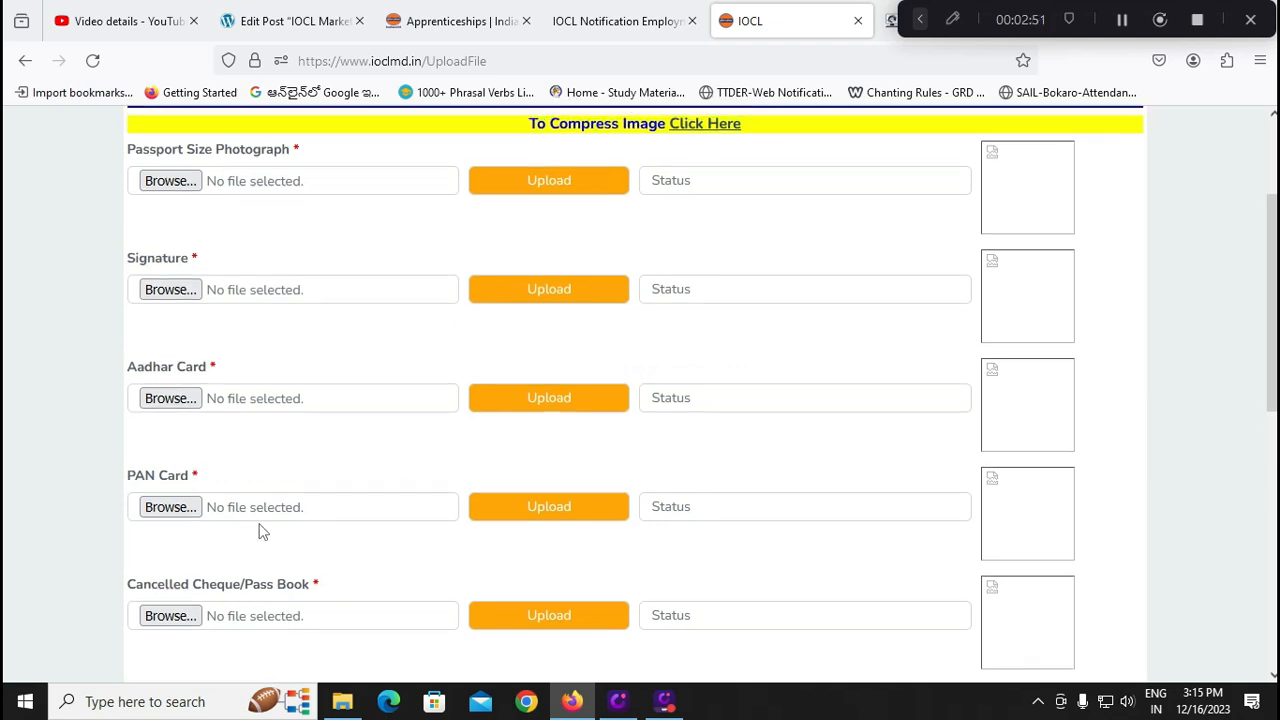
scroll(275, 500, "down", 7)
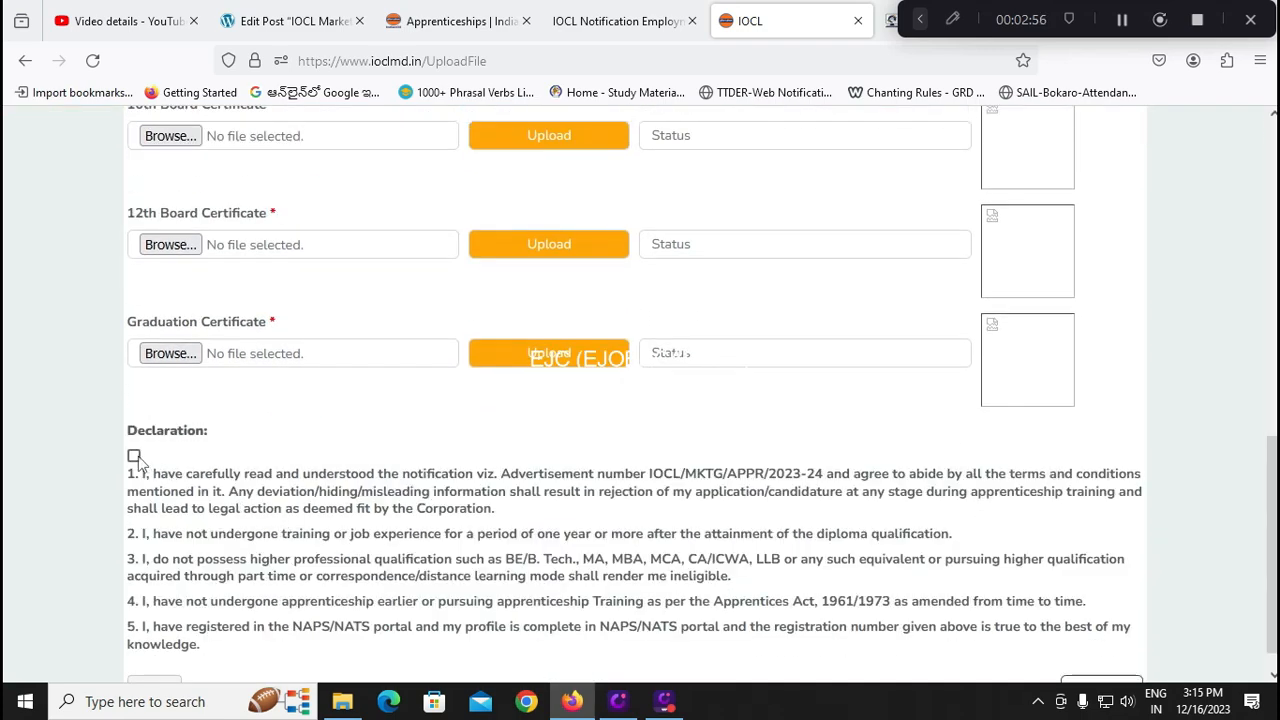
left_click(133, 456)
scroll(140, 460, "down", 1)
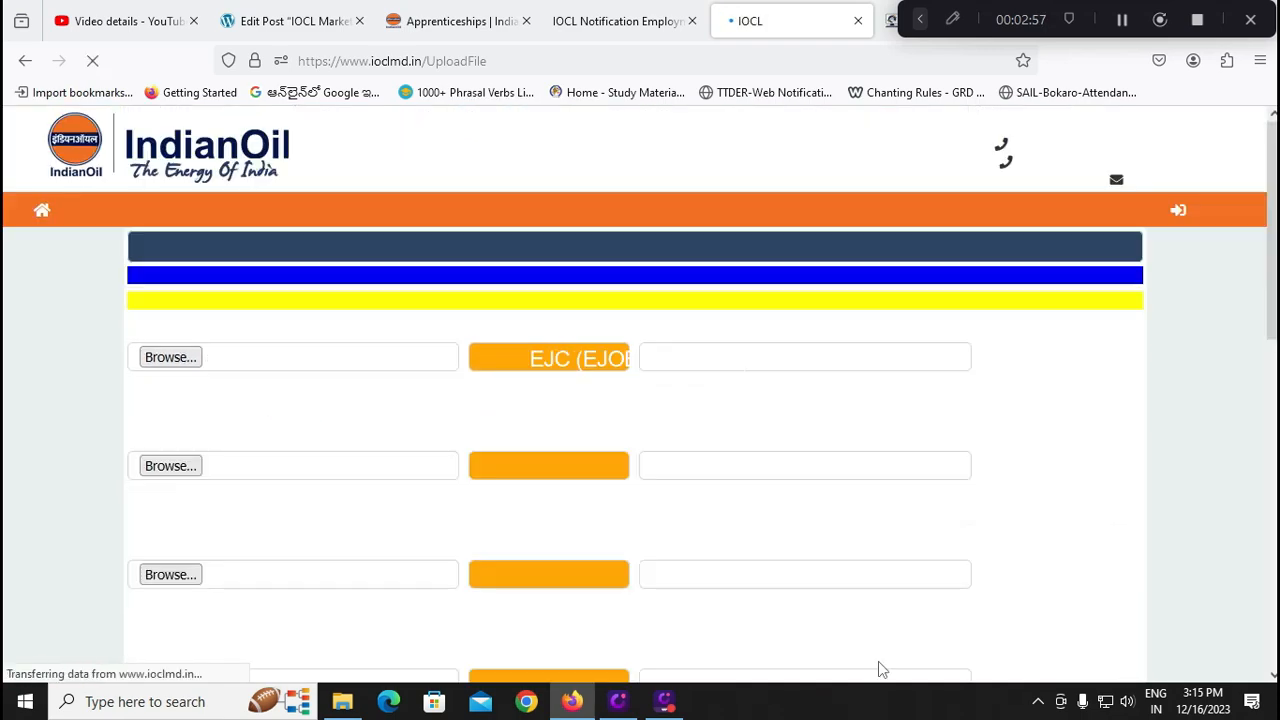
Print the final Profile page, bringing up the print dialog set to Save to PDF
scroll(457, 624, "down", 7)
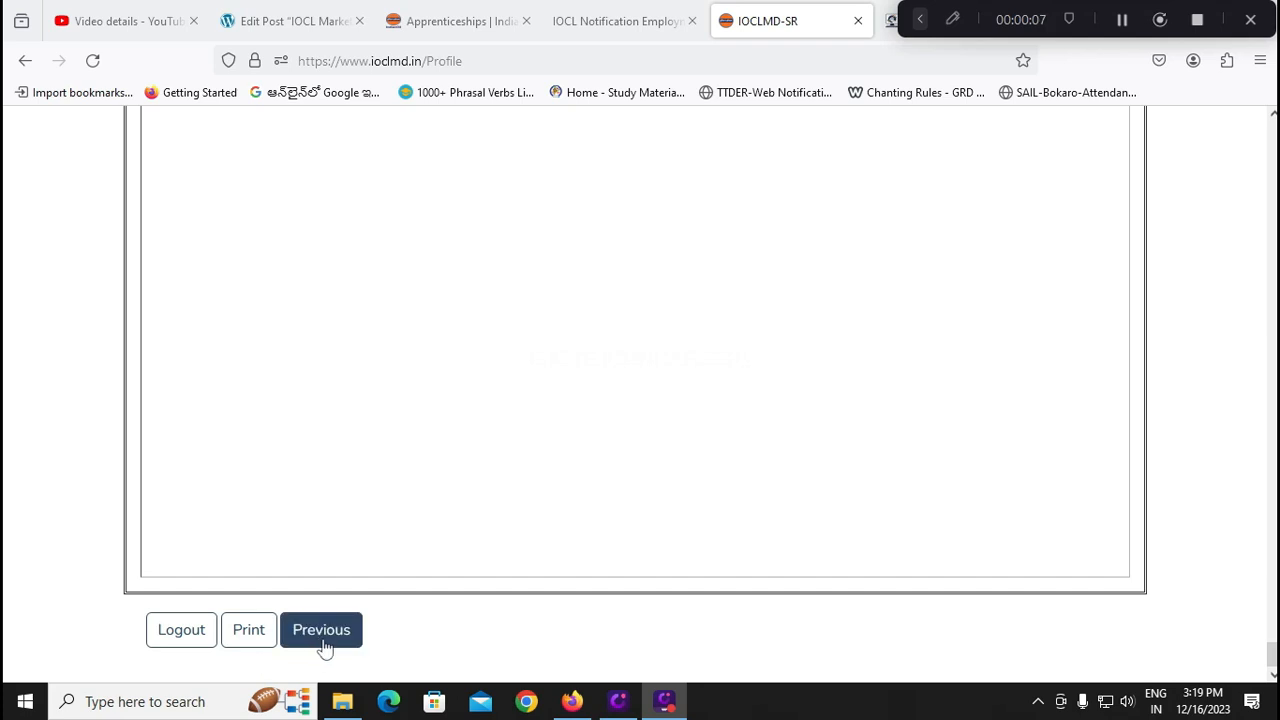
left_click(247, 645)
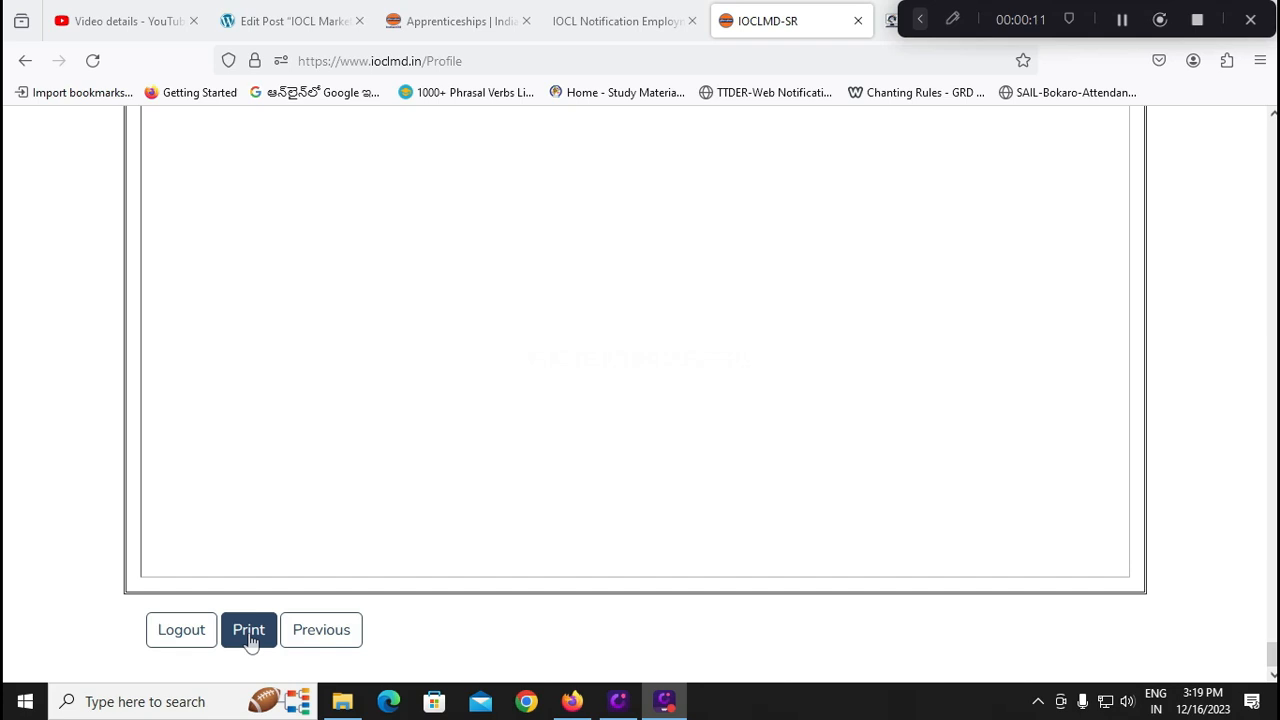